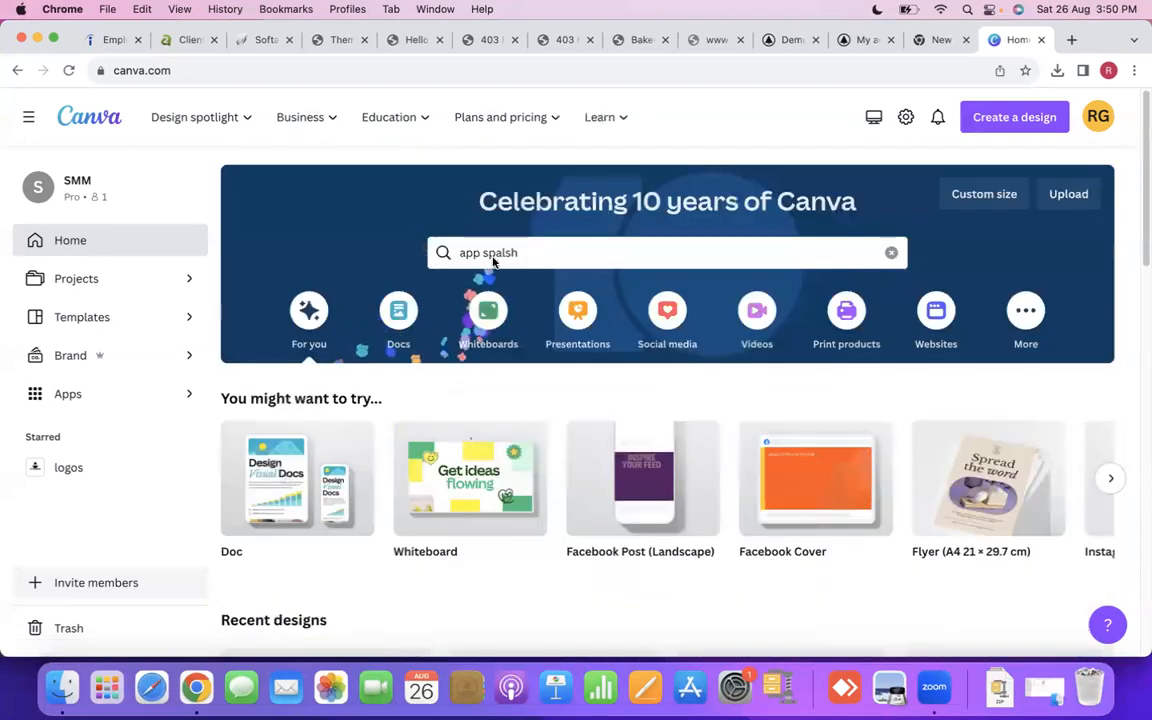
- Replace the existing text in the home page search with "Mobile" and run the template search
left_click(525, 252)
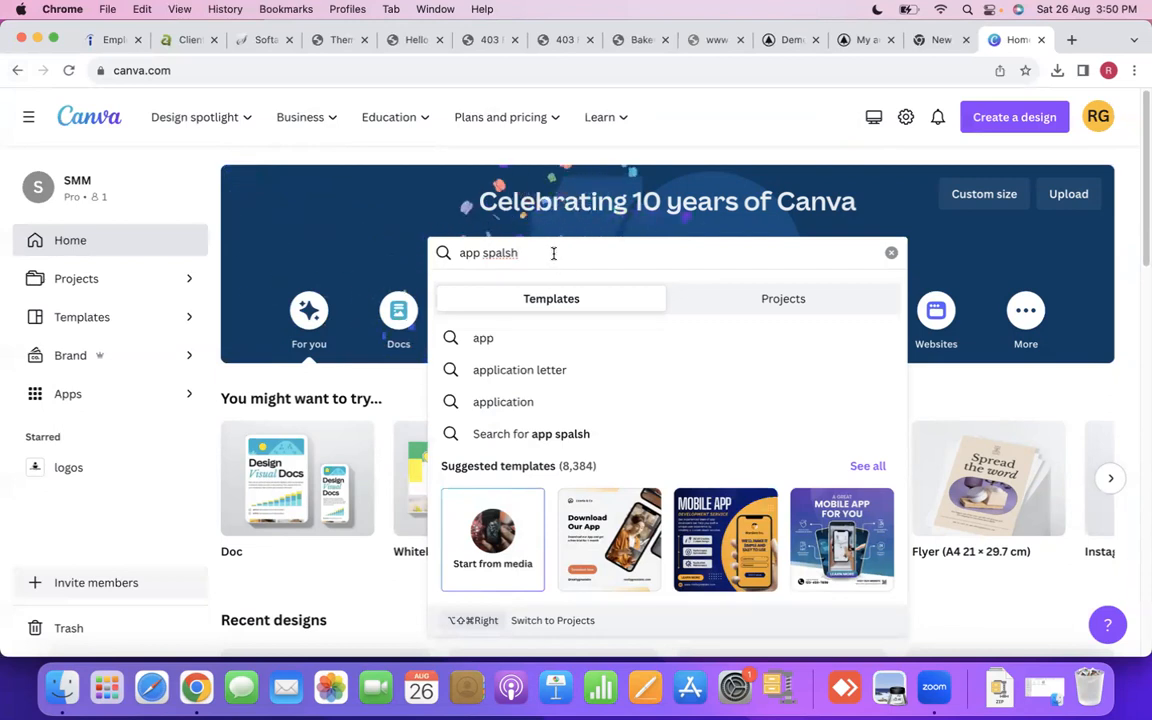
key("BackSpace")
key("BackSpace")
key("BackSpace")
key("BackSpace")
key("BackSpace")
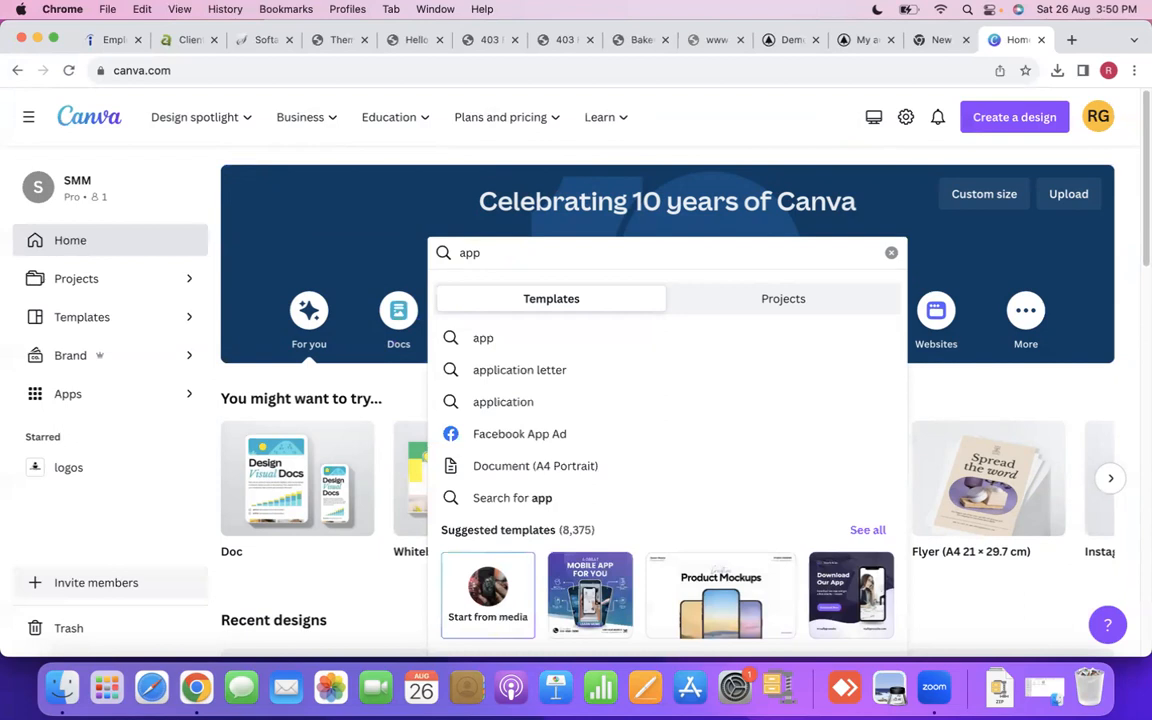
key("BackSpace")
key("BackSpace")
key("BackSpace")
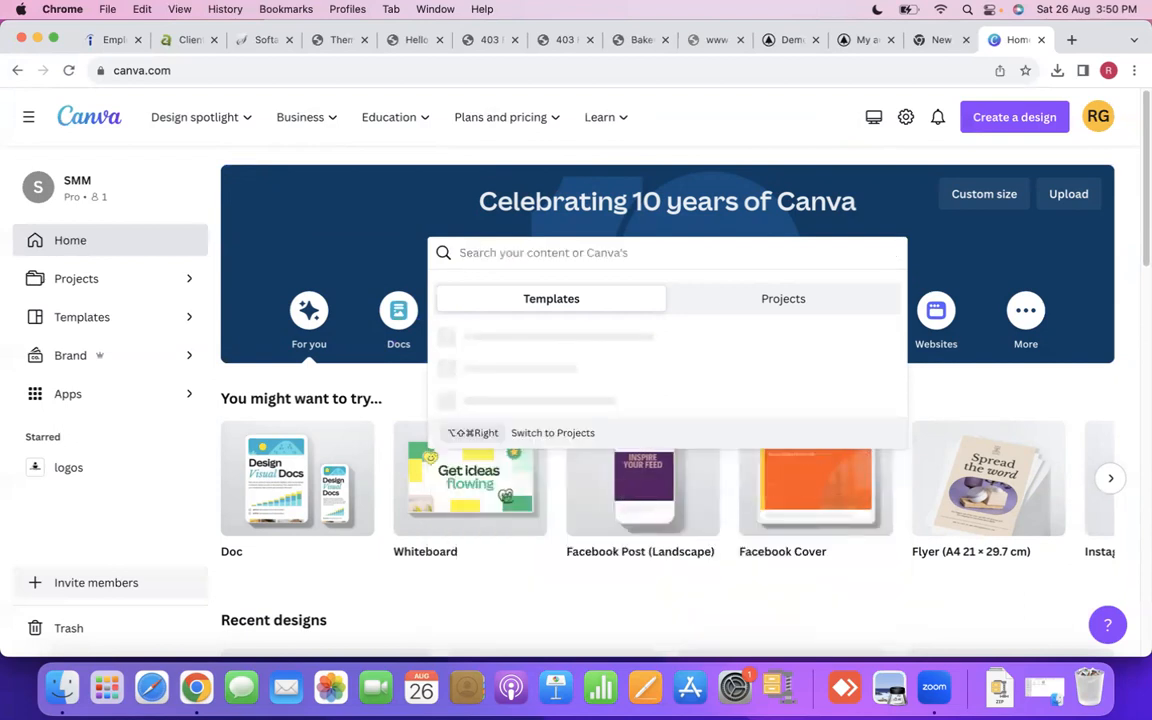
type("Mobile")
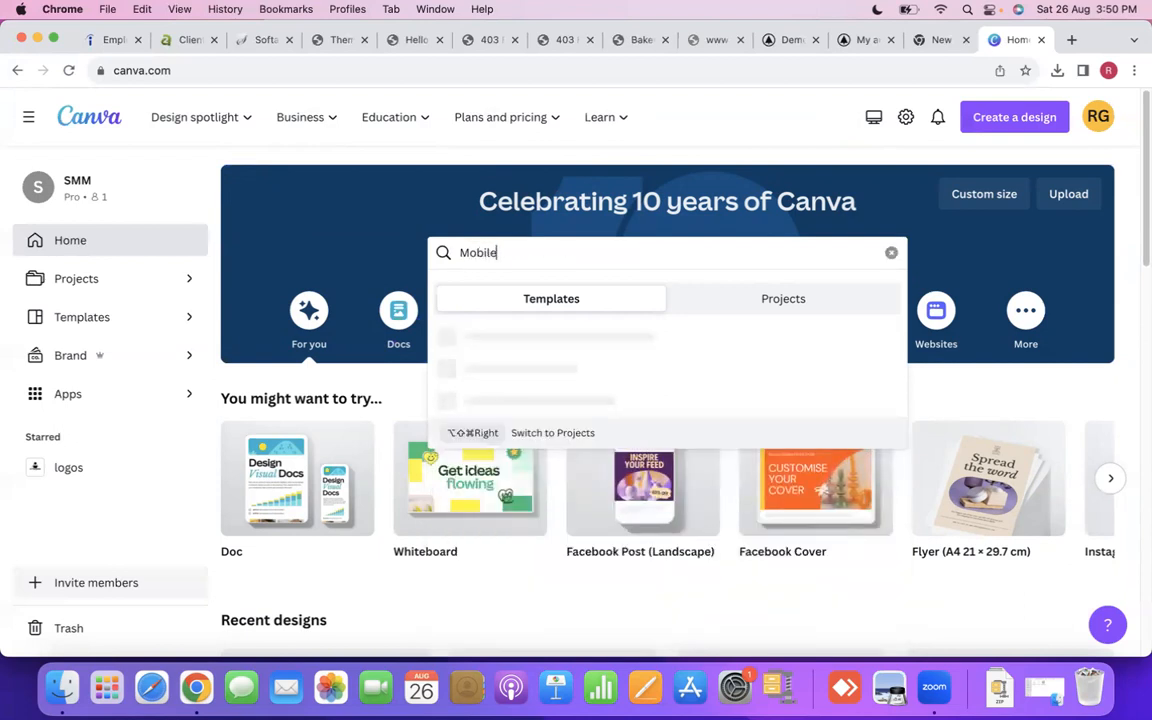
key("Return")
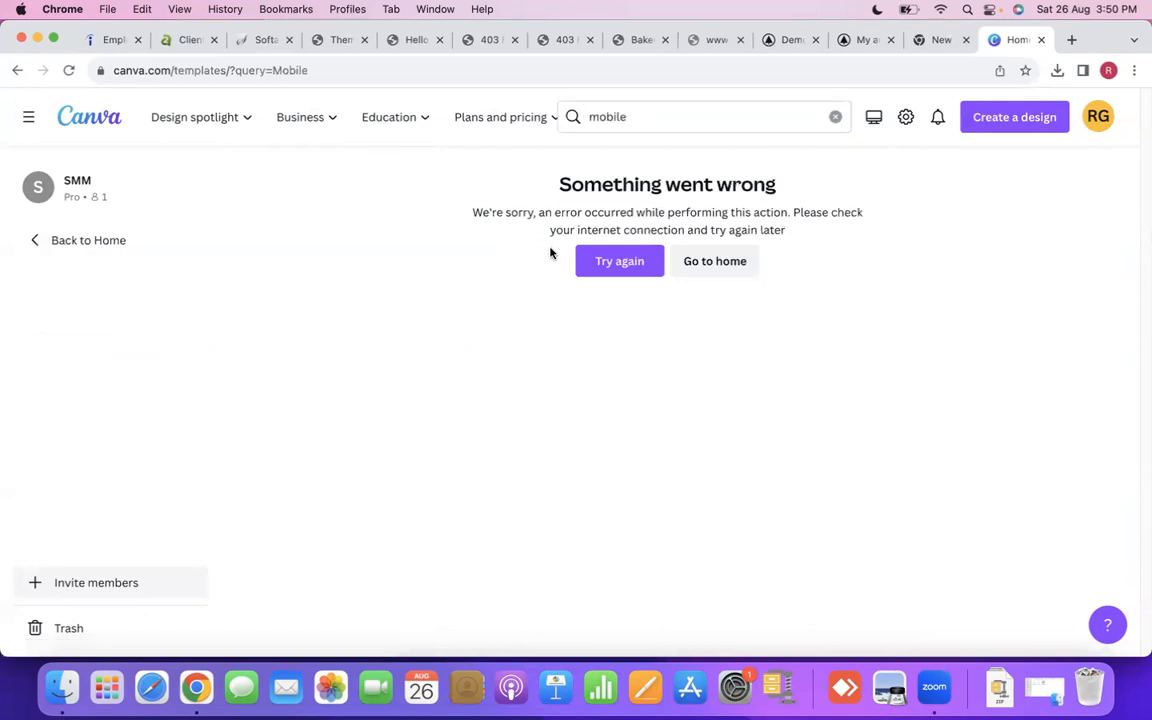
- Return to the home page, run the suggested "mobile" template search again and retry loading its results
left_click(80, 127)
left_click(521, 253)
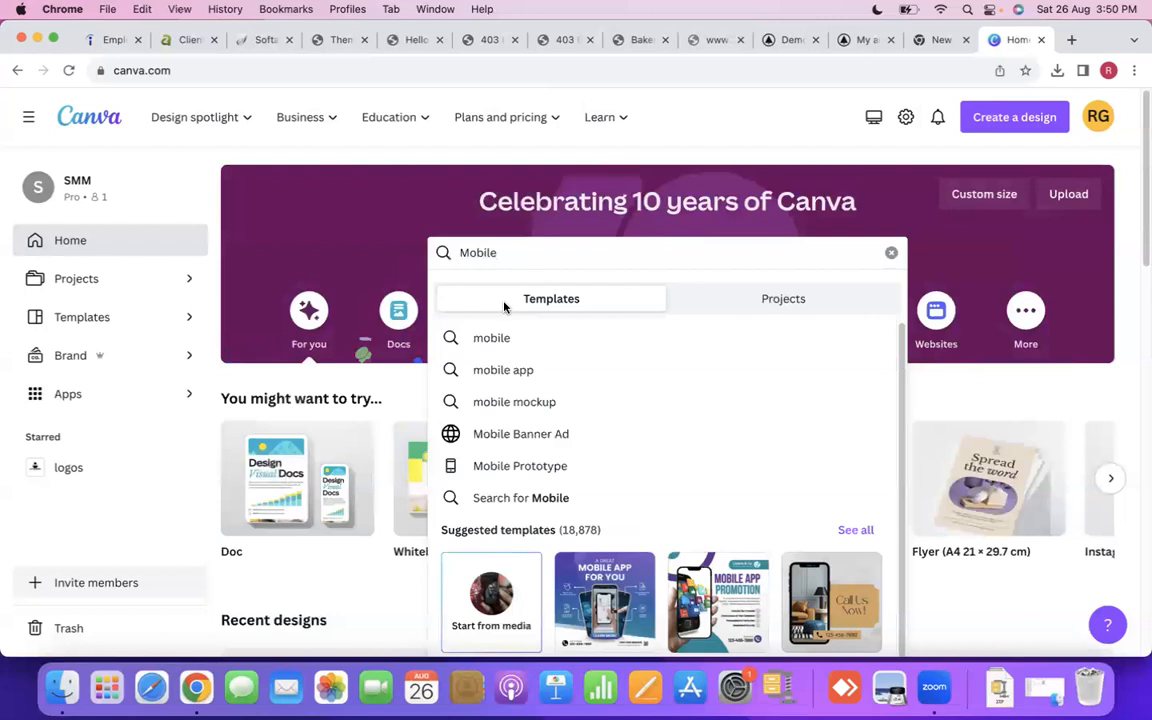
left_click(501, 336)
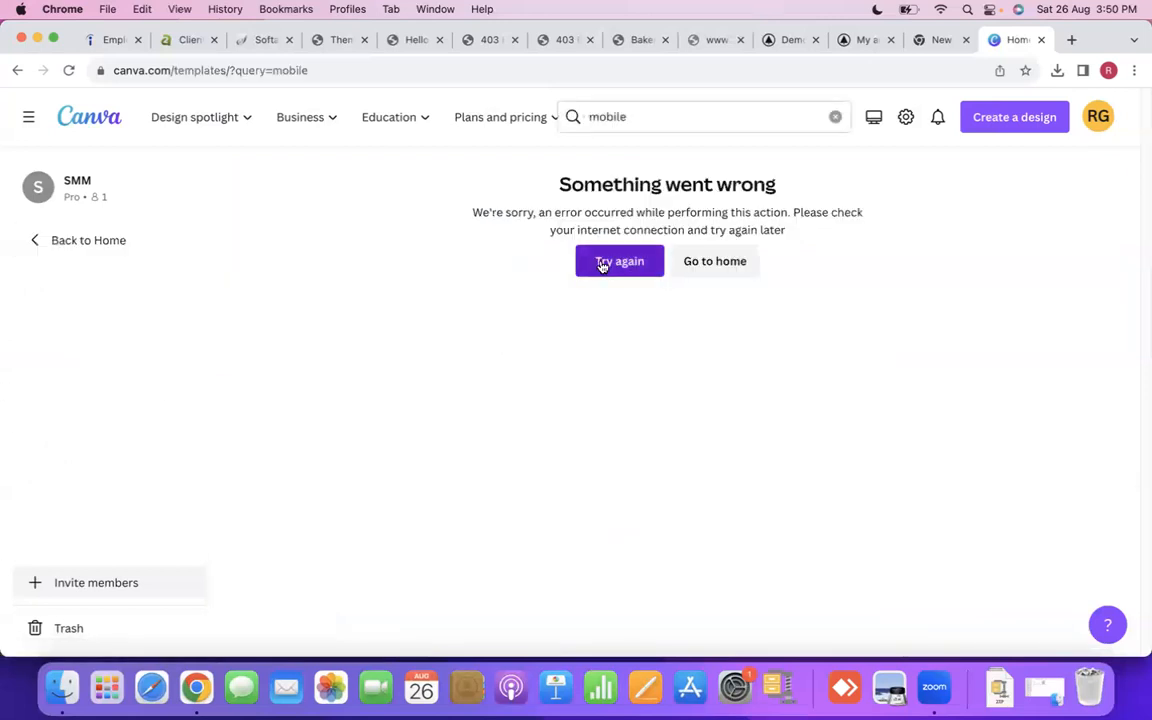
left_click(602, 263)
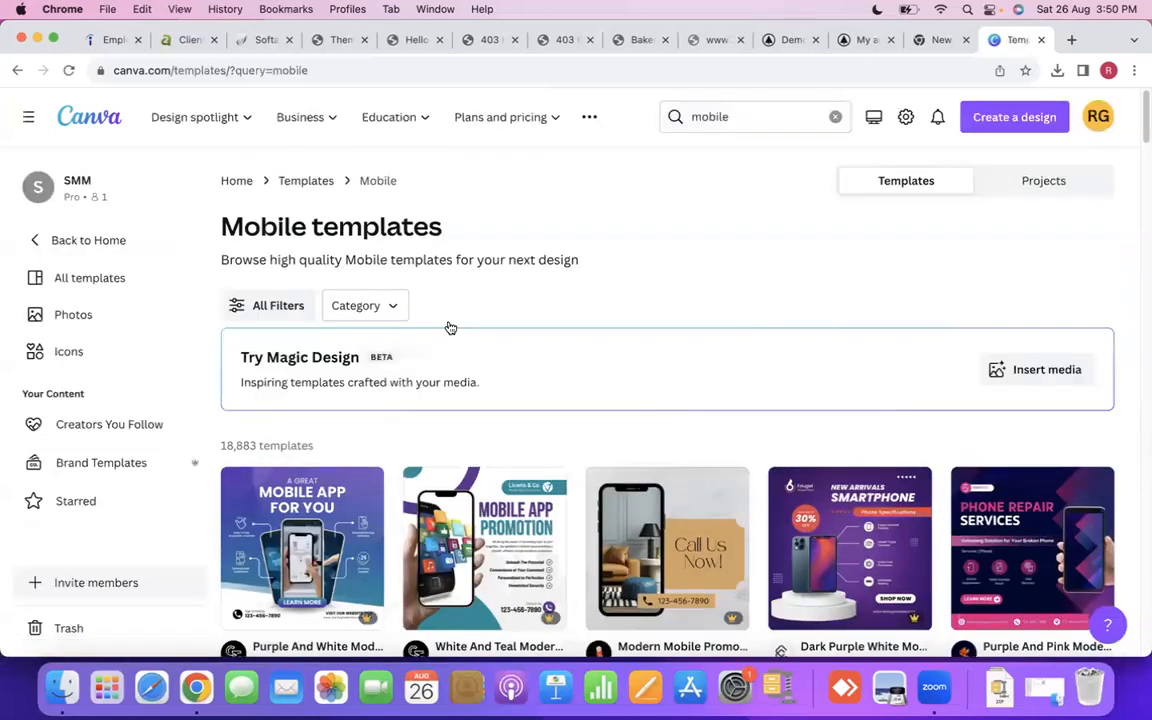
- Browse the mobile template results, comparing the phone-themed designs to find one suitable for customizing
scroll(420, 340, "down", 10)
scroll(381, 360, "down", 8)
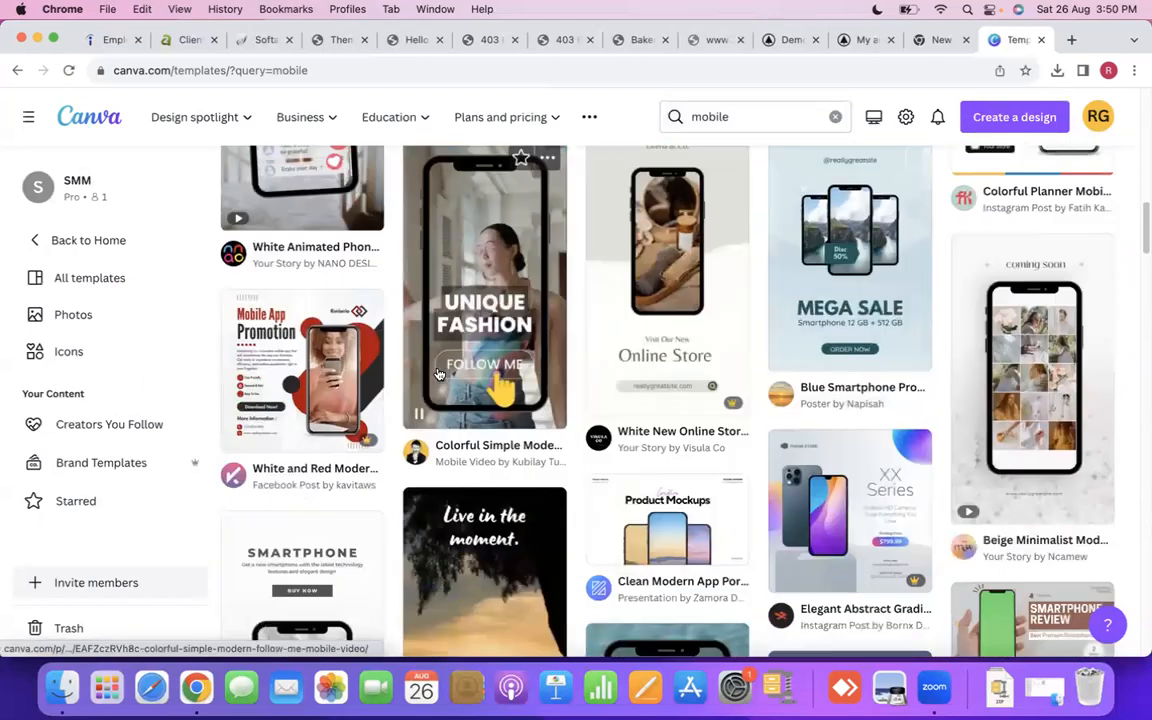
scroll(437, 374, "down", 5)
scroll(437, 374, "up", 1)
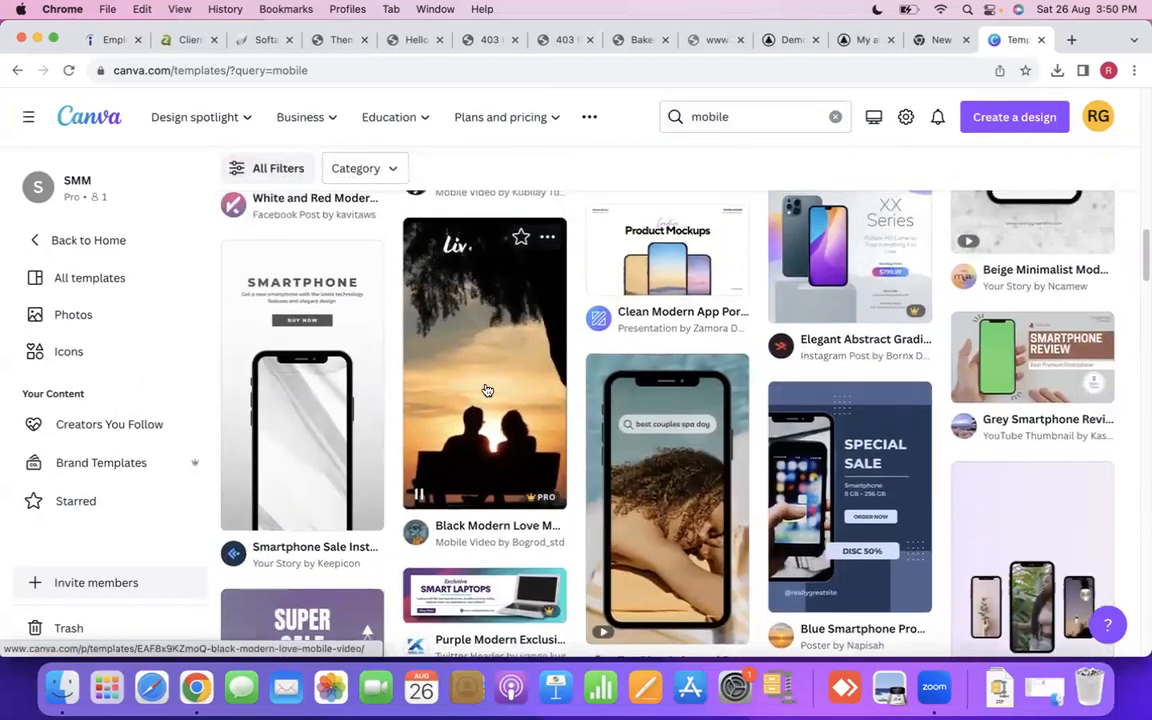
scroll(560, 420, "down", 5)
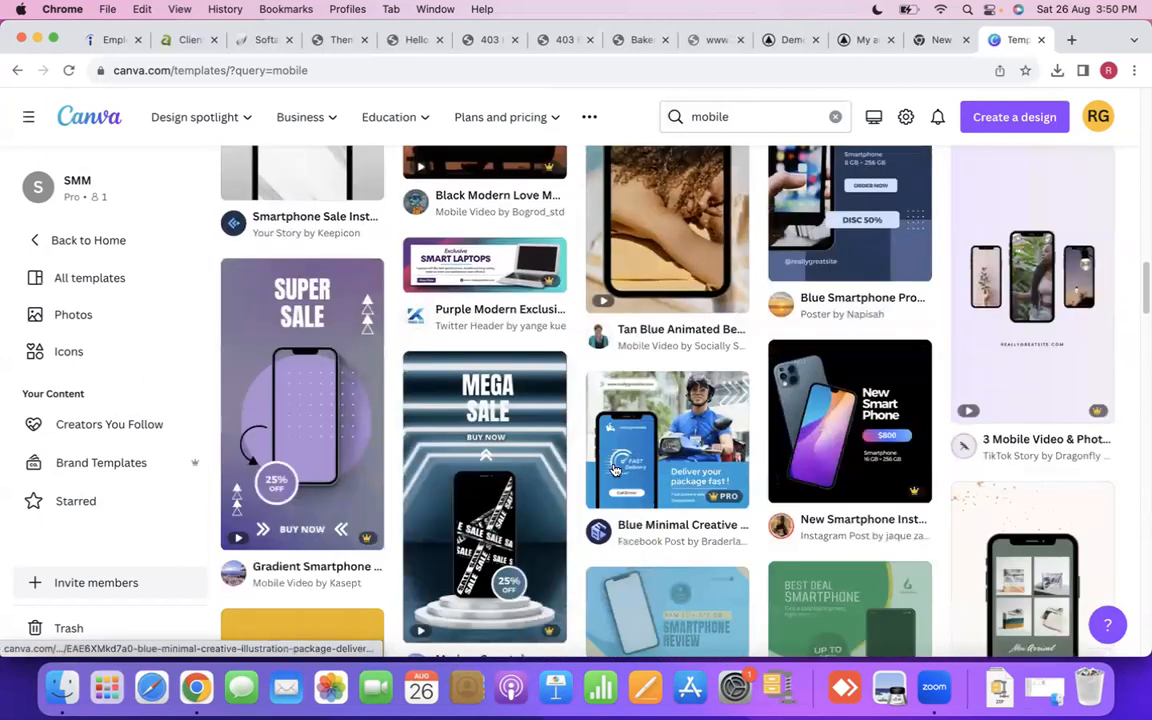
scroll(643, 470, "down", 2)
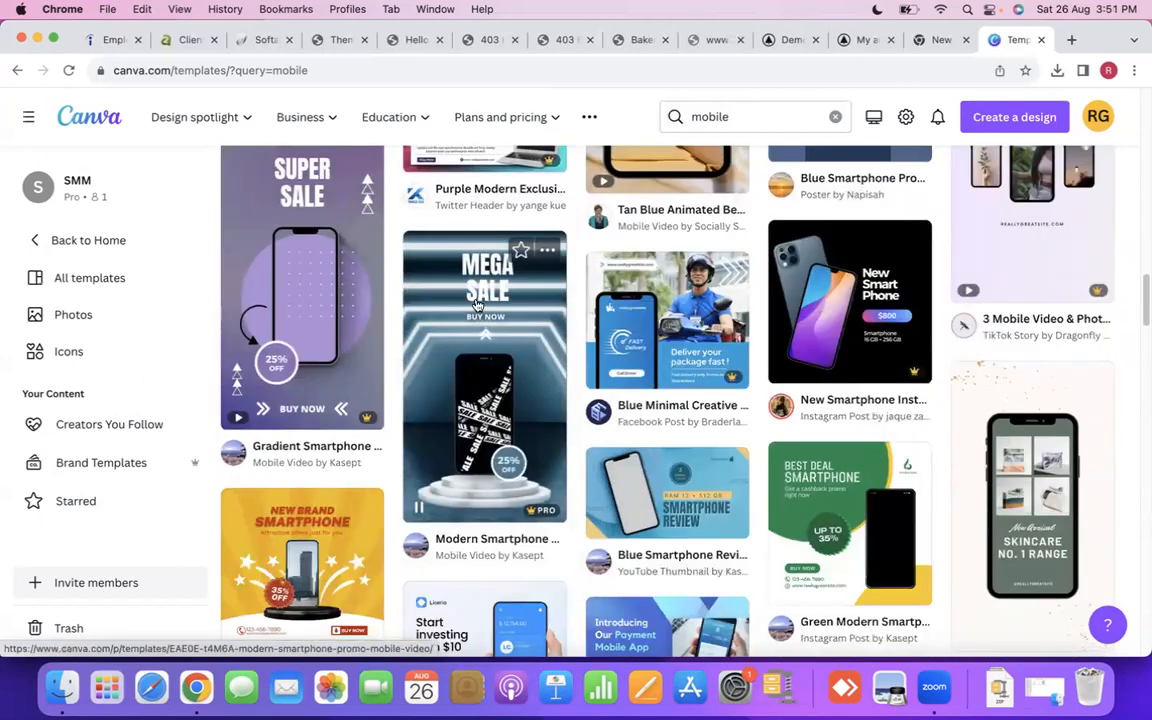
scroll(472, 438, "up", 2)
scroll(472, 438, "down", 6)
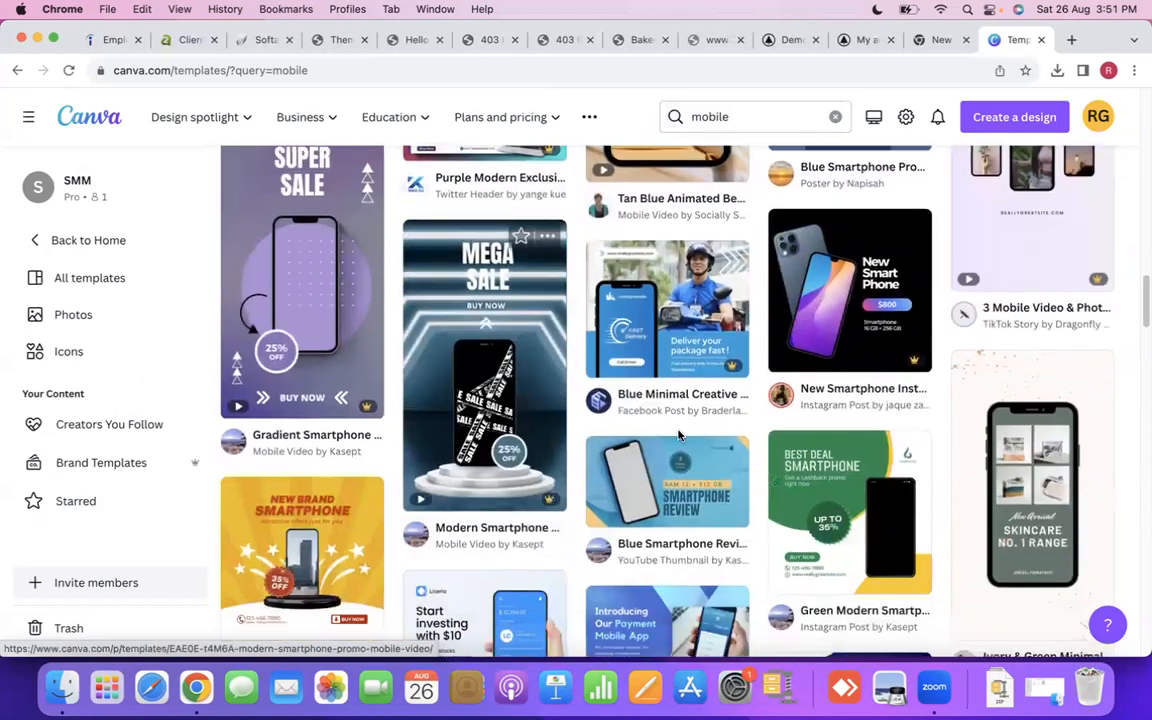
scroll(848, 442, "down", 12)
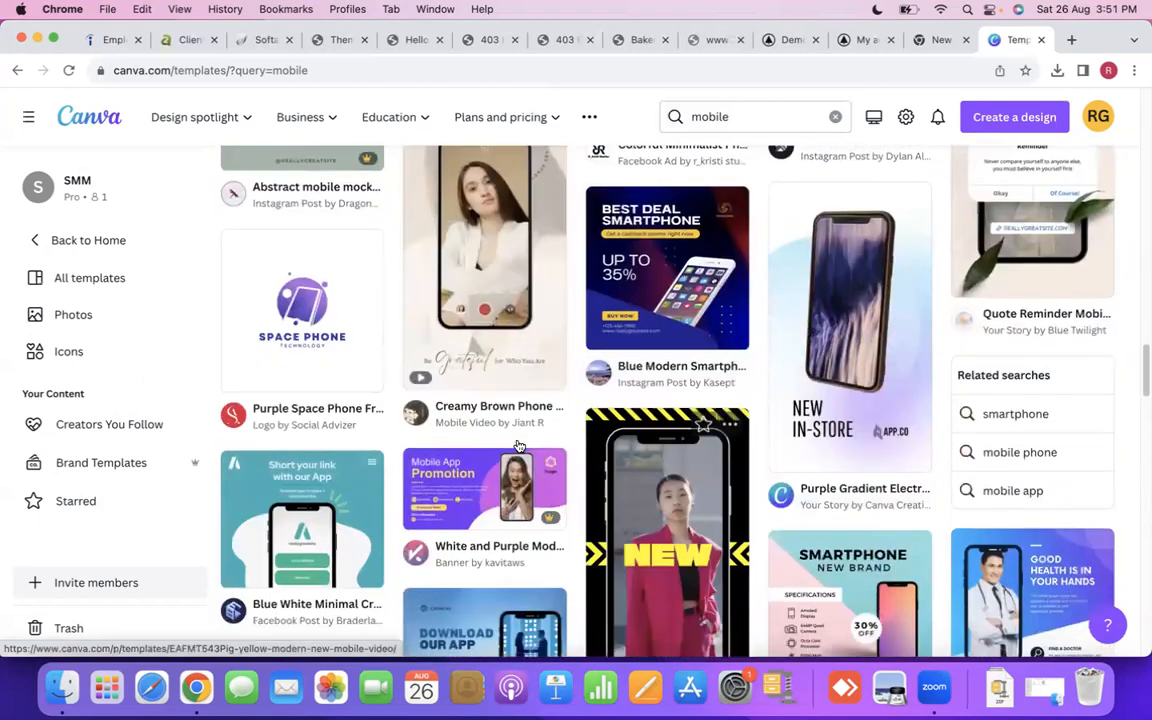
scroll(518, 445, "down", 12)
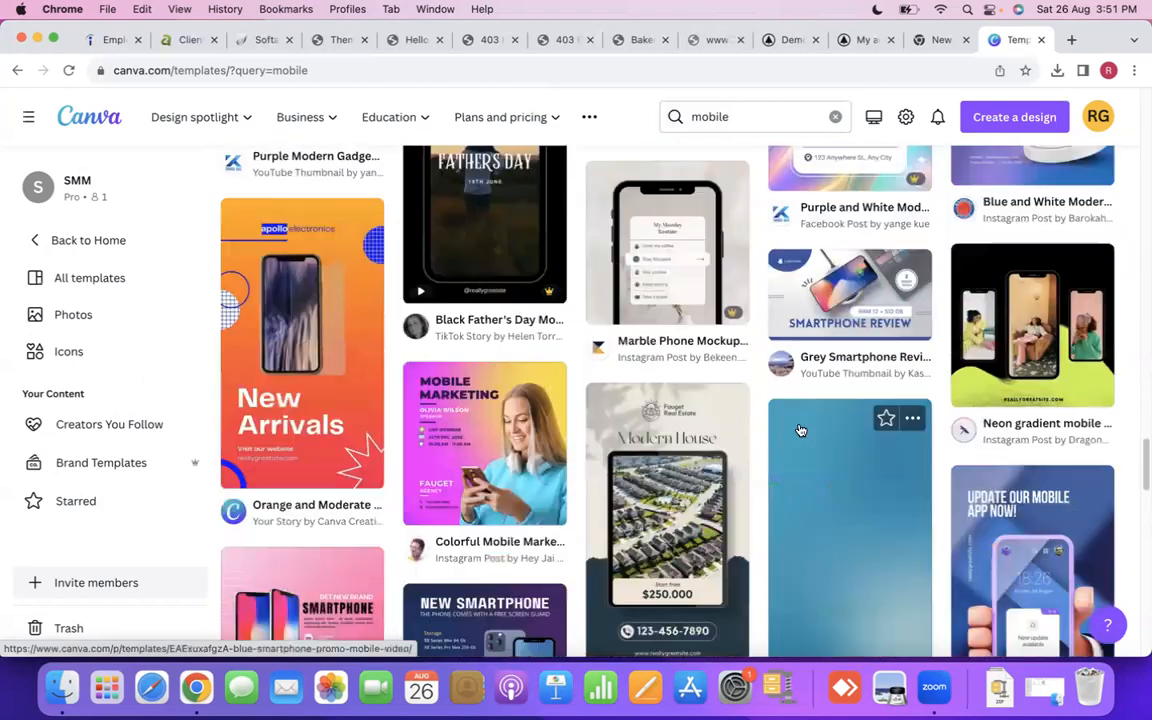
scroll(800, 430, "down", 5)
scroll(865, 388, "up", 3)
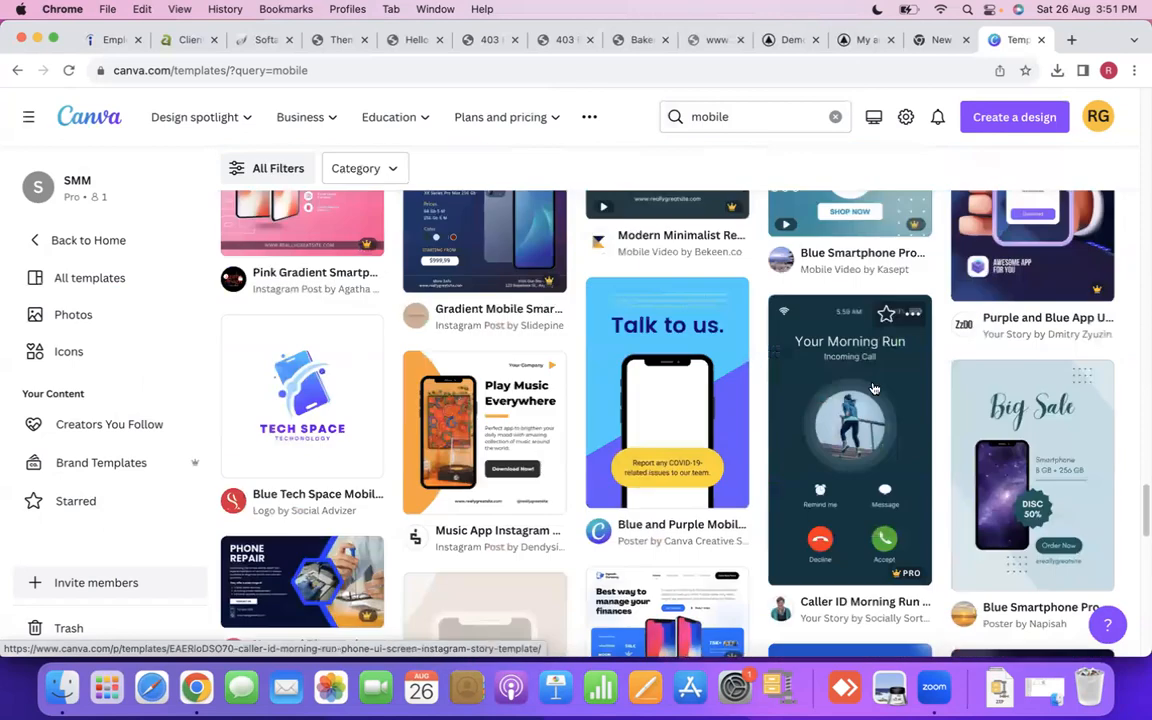
scroll(862, 413, "down", 1)
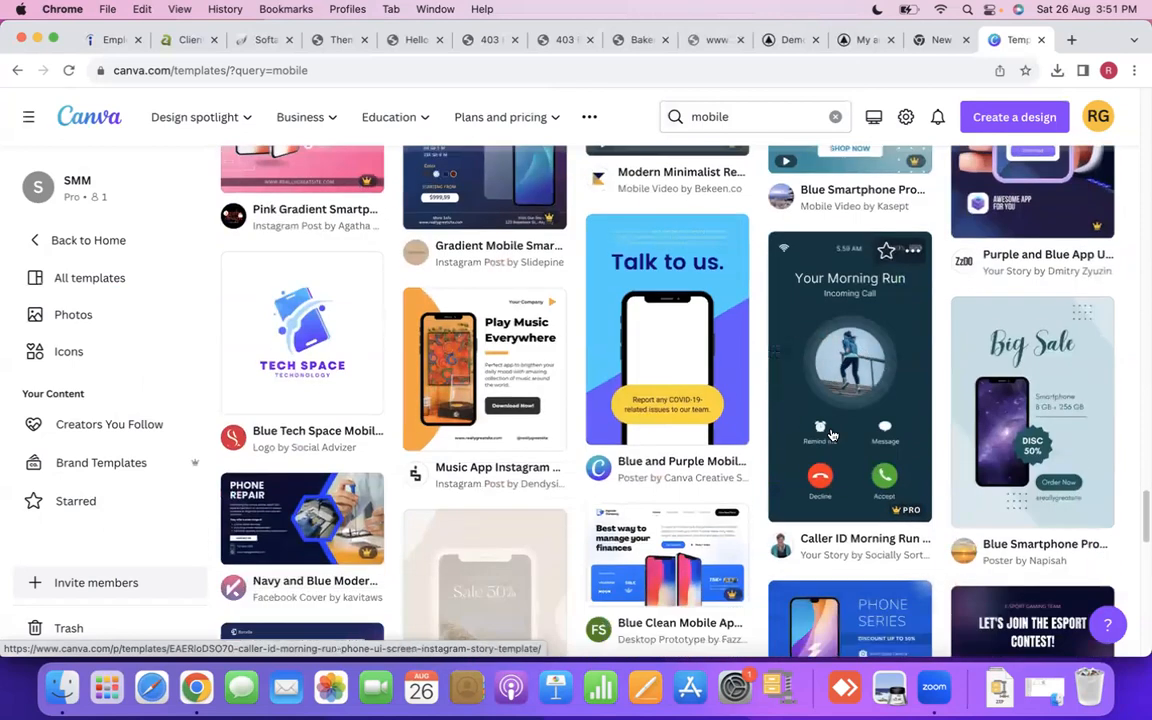
scroll(840, 422, "down", 6)
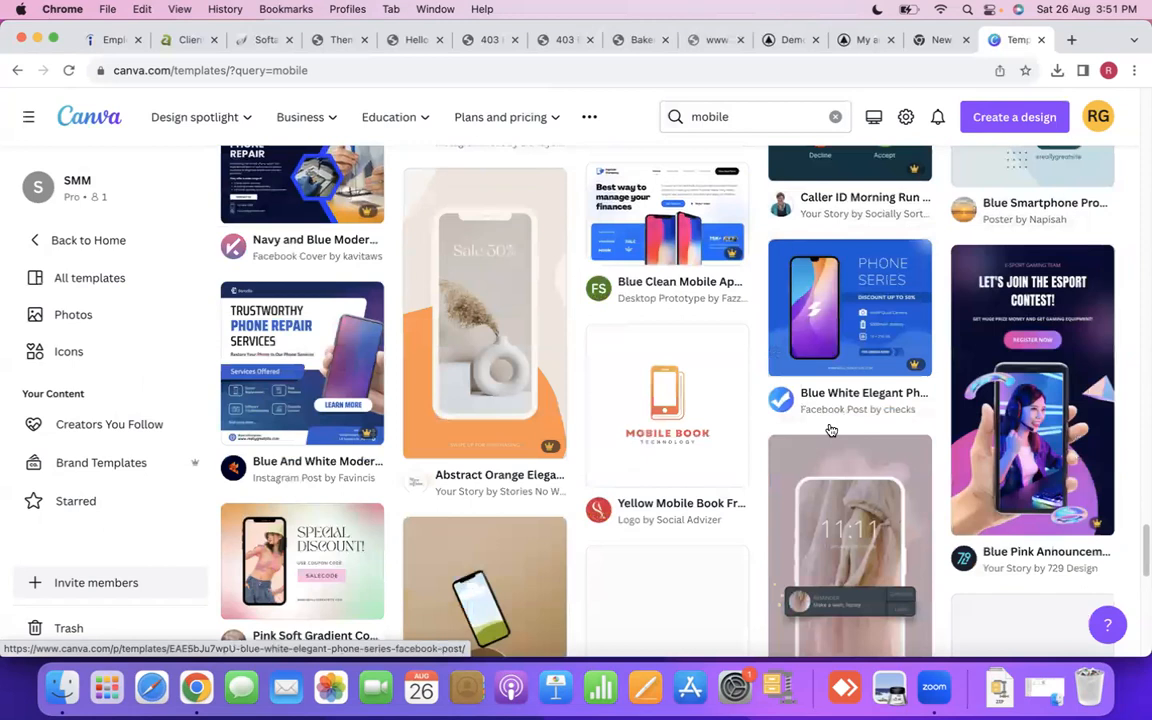
scroll(831, 430, "up", 4)
scroll(900, 410, "down", 4)
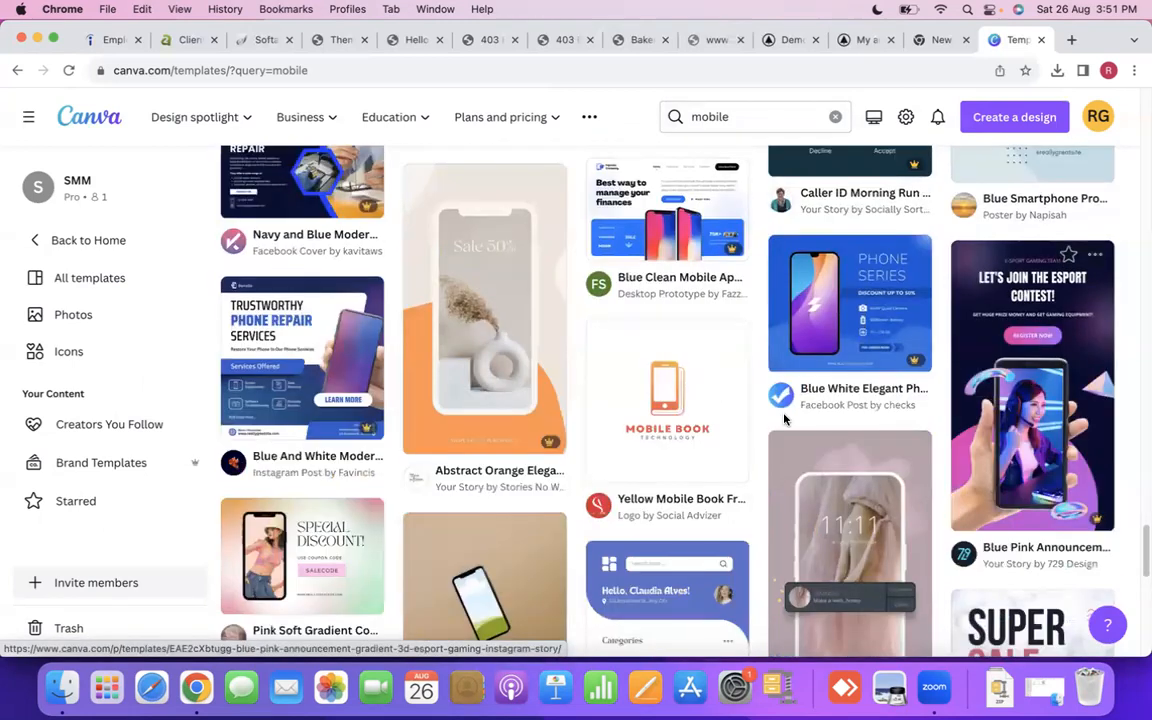
scroll(785, 420, "down", 15)
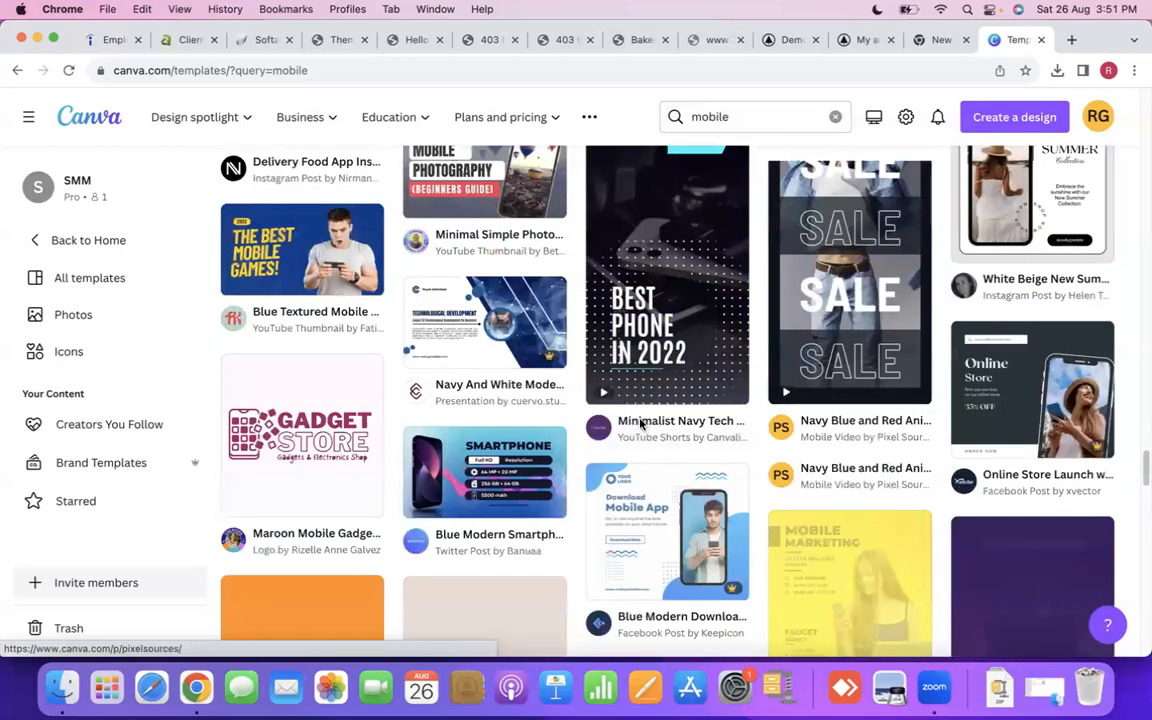
scroll(641, 424, "down", 12)
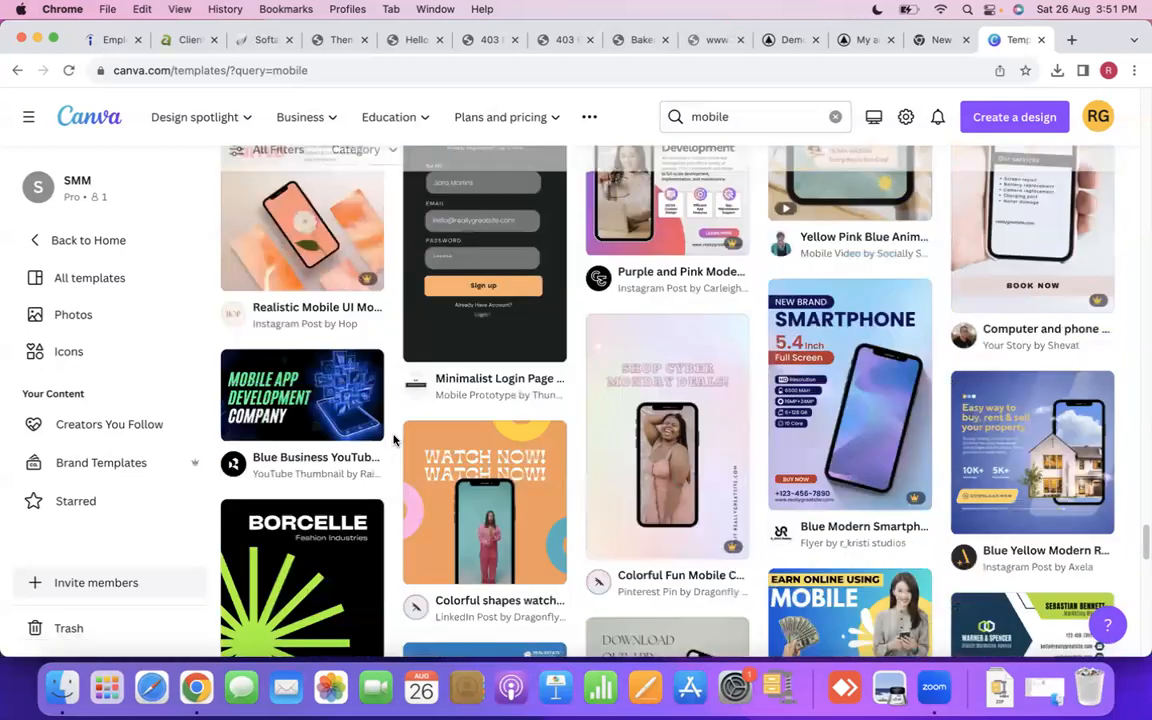
scroll(455, 441, "up", 3)
scroll(520, 430, "down", 5)
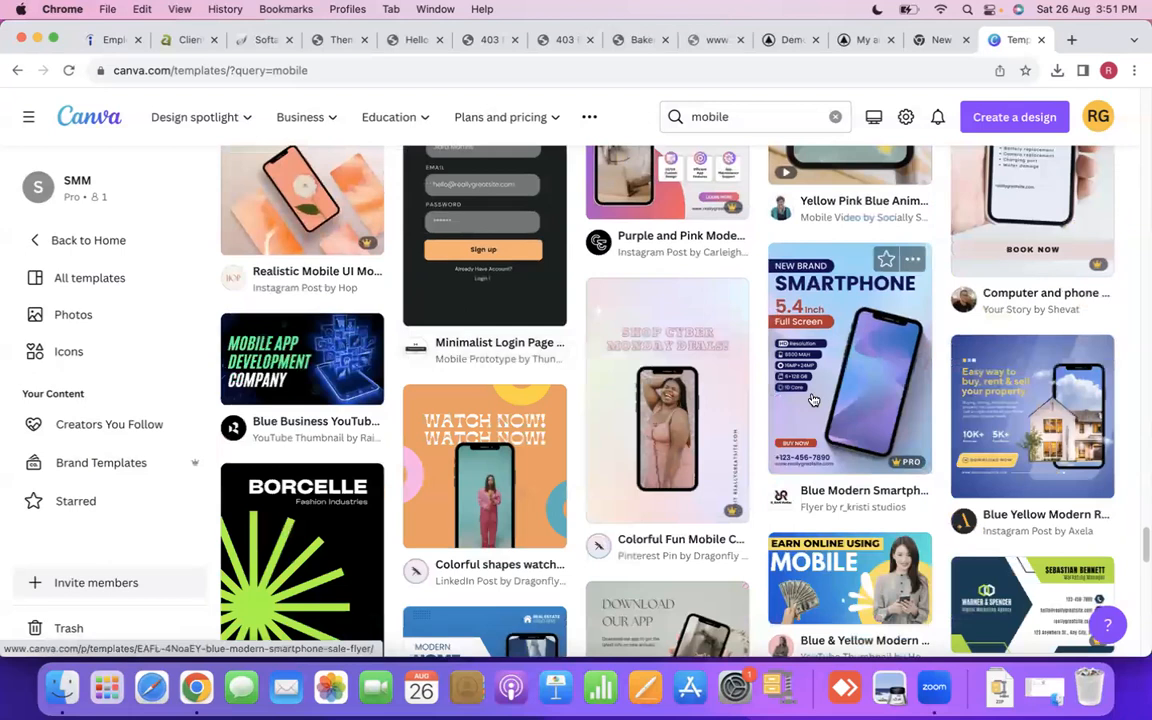
scroll(557, 425, "down", 4)
scroll(450, 410, "up", 2)
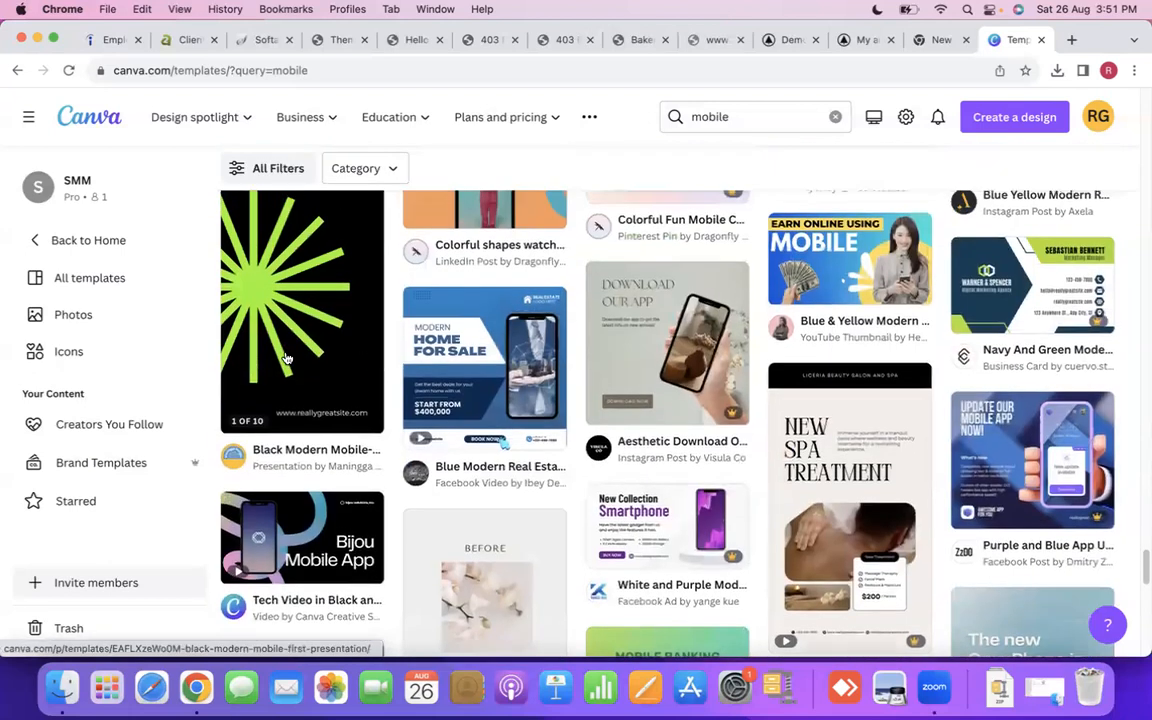
scroll(374, 401, "down", 3)
scroll(374, 401, "down", 5)
scroll(441, 479, "up", 2)
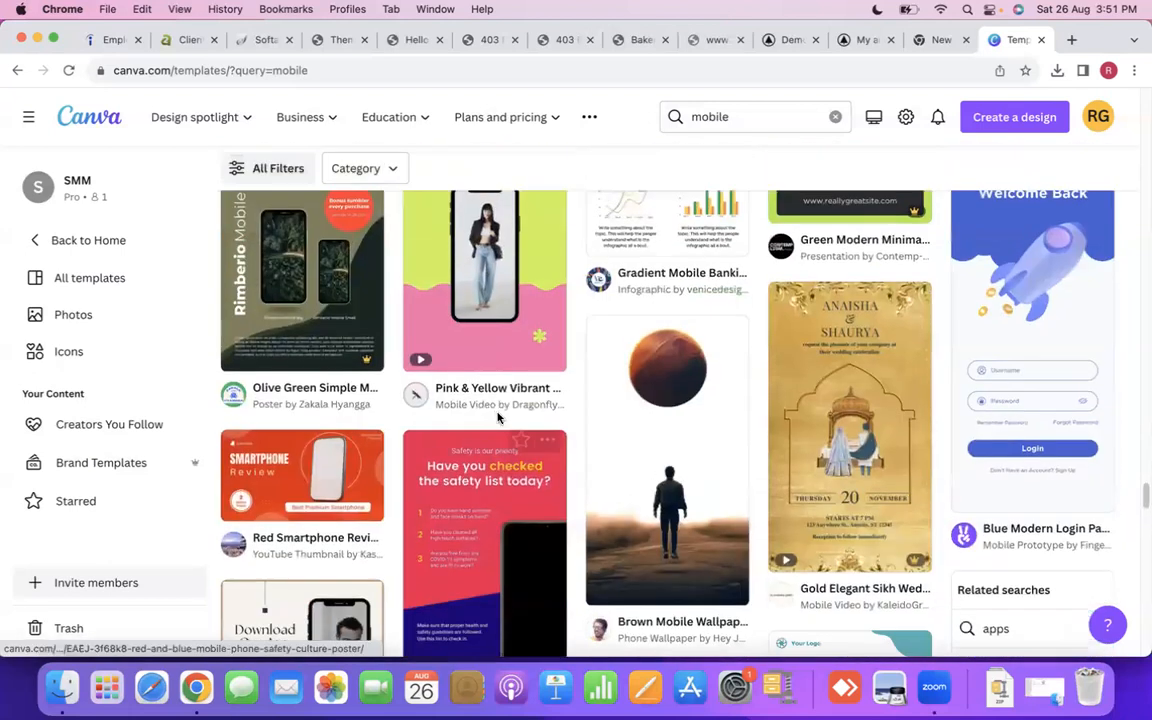
scroll(441, 479, "down", 10)
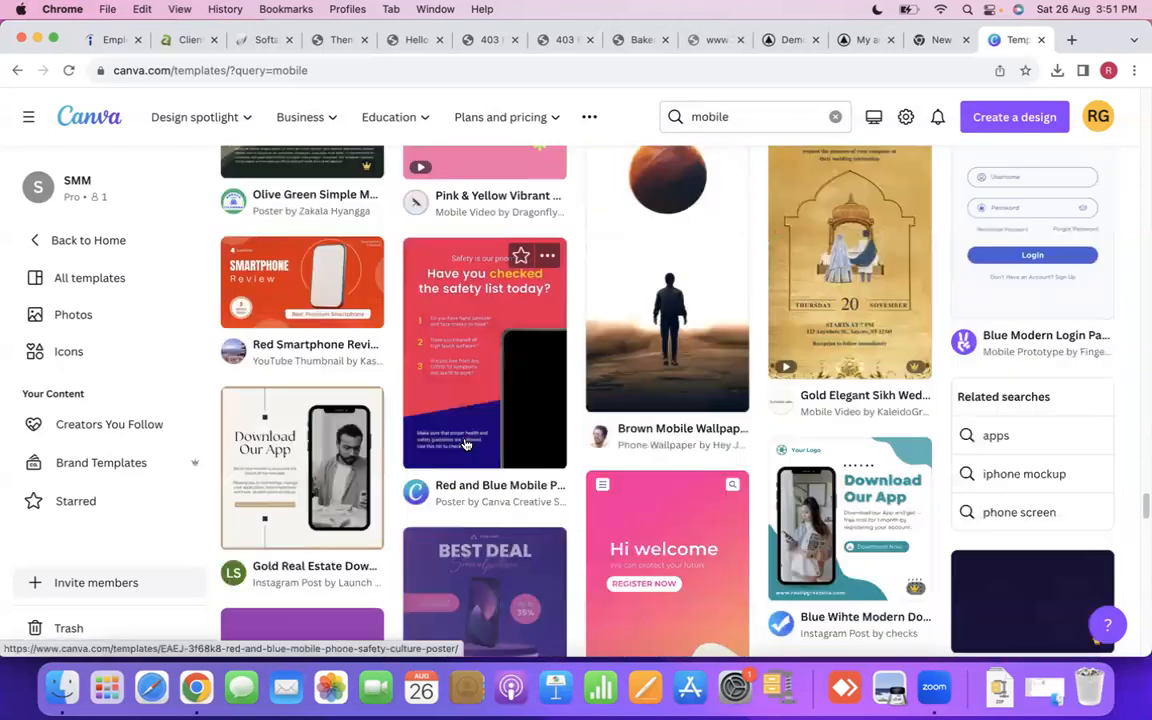
scroll(466, 444, "down", 3)
scroll(738, 420, "up", 3)
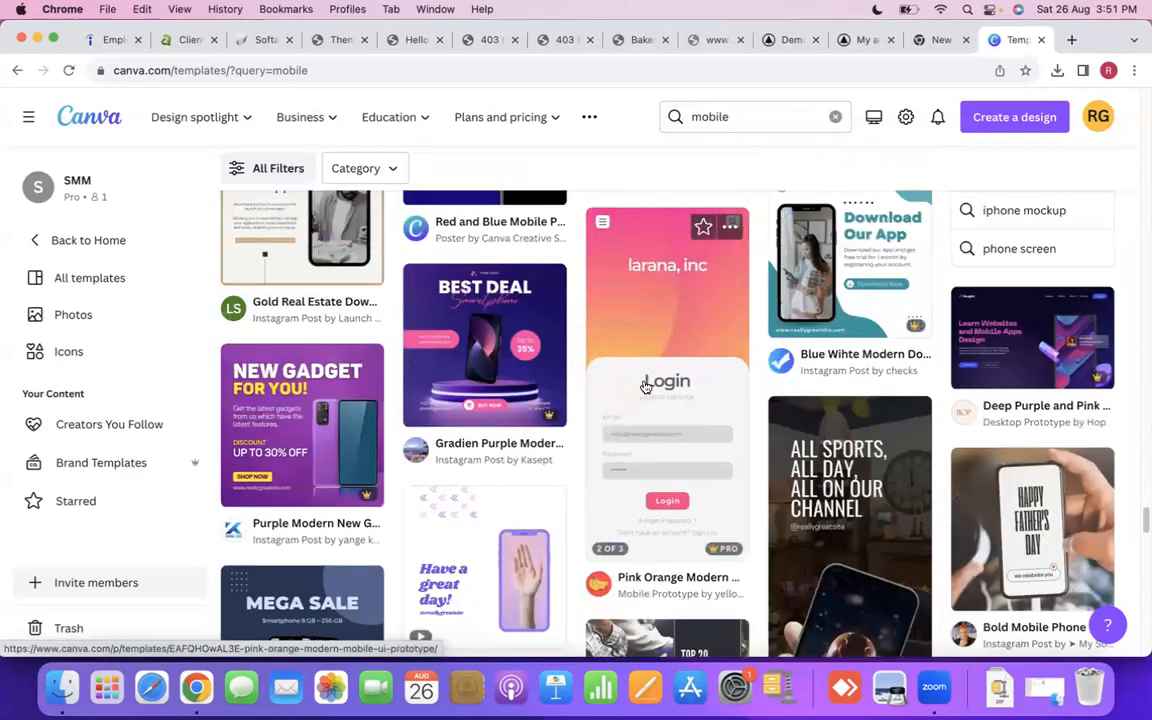
scroll(640, 500, "down", 2)
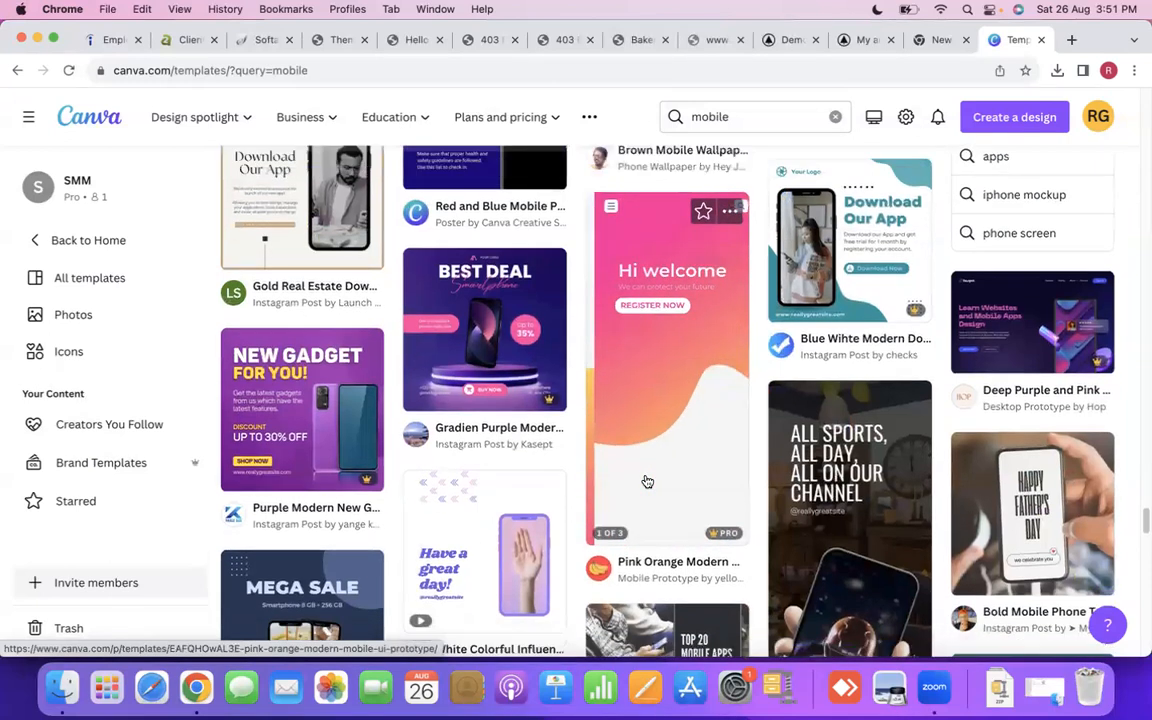
scroll(630, 460, "down", 5)
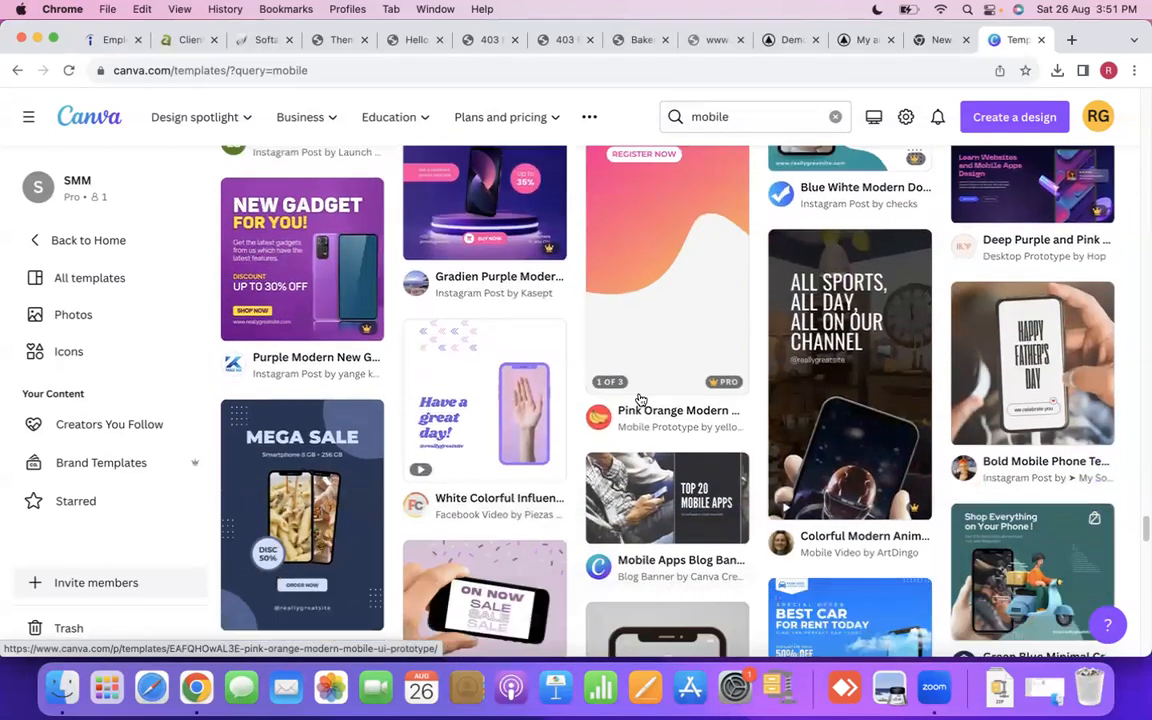
scroll(616, 436, "down", 3)
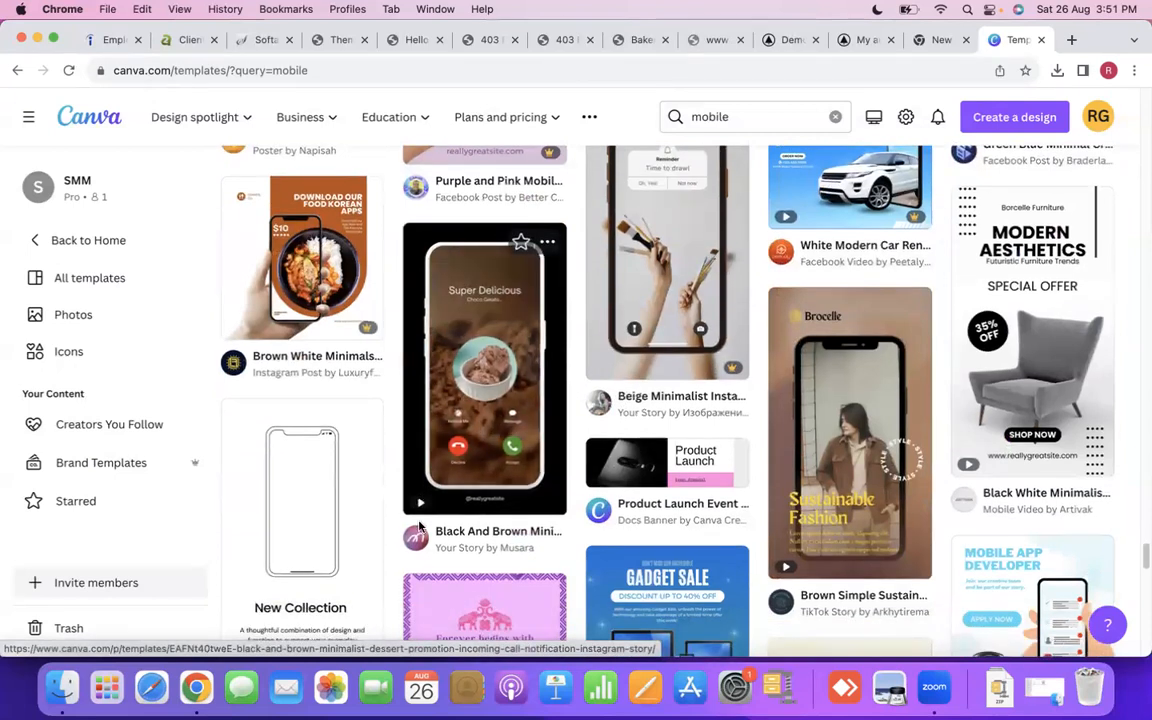
scroll(303, 473, "down", 4)
scroll(322, 457, "down", 1)
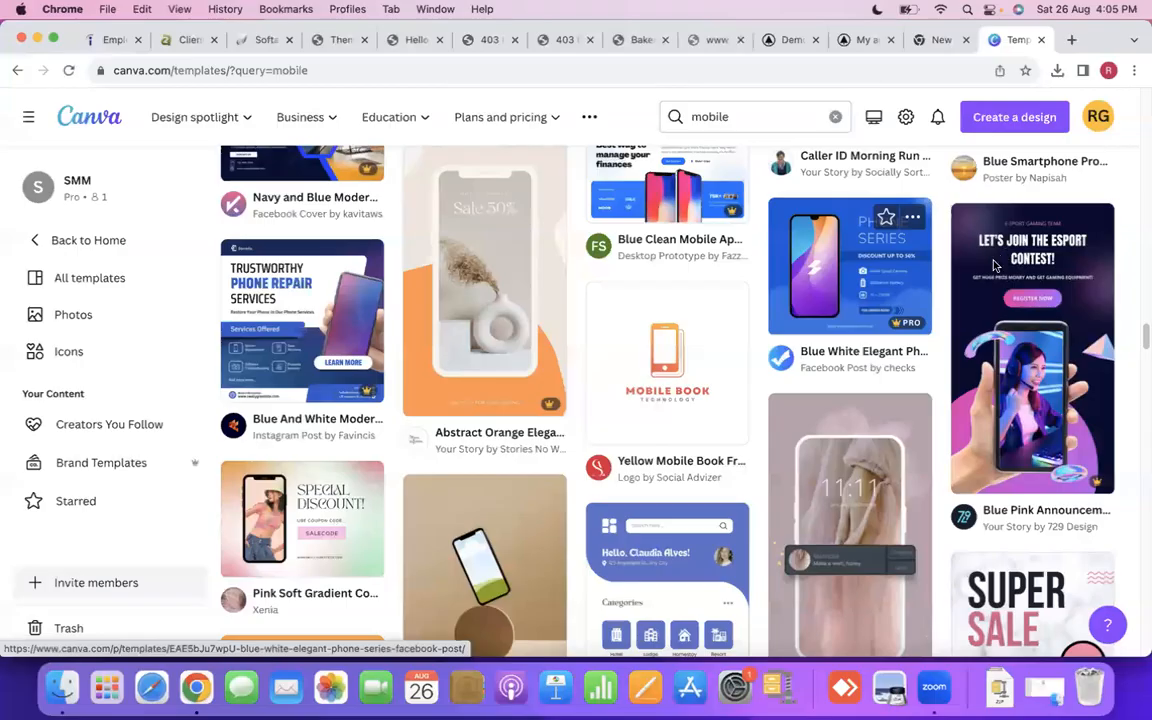
- Open the "Blue Pink Announcement Gradient 3D Esport Gaming Instagram Story" template for customization and inspect its layout in the editor
left_click(1034, 323)
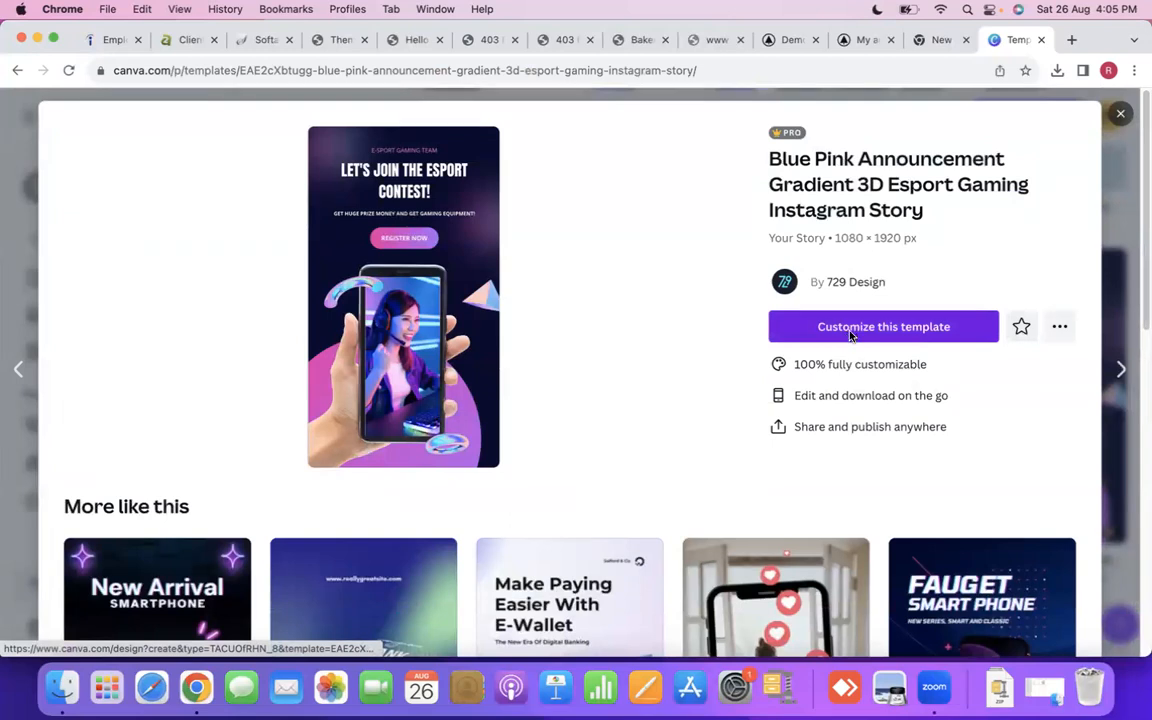
left_click(850, 334)
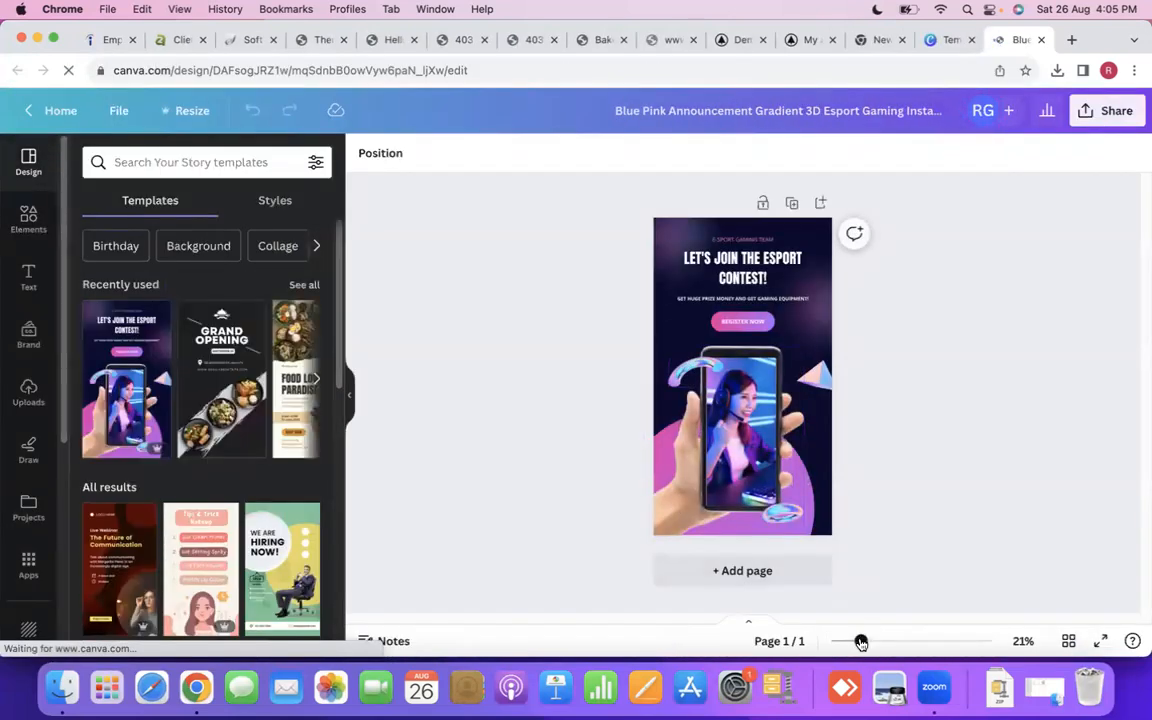
left_click_drag(861, 642, 869, 641)
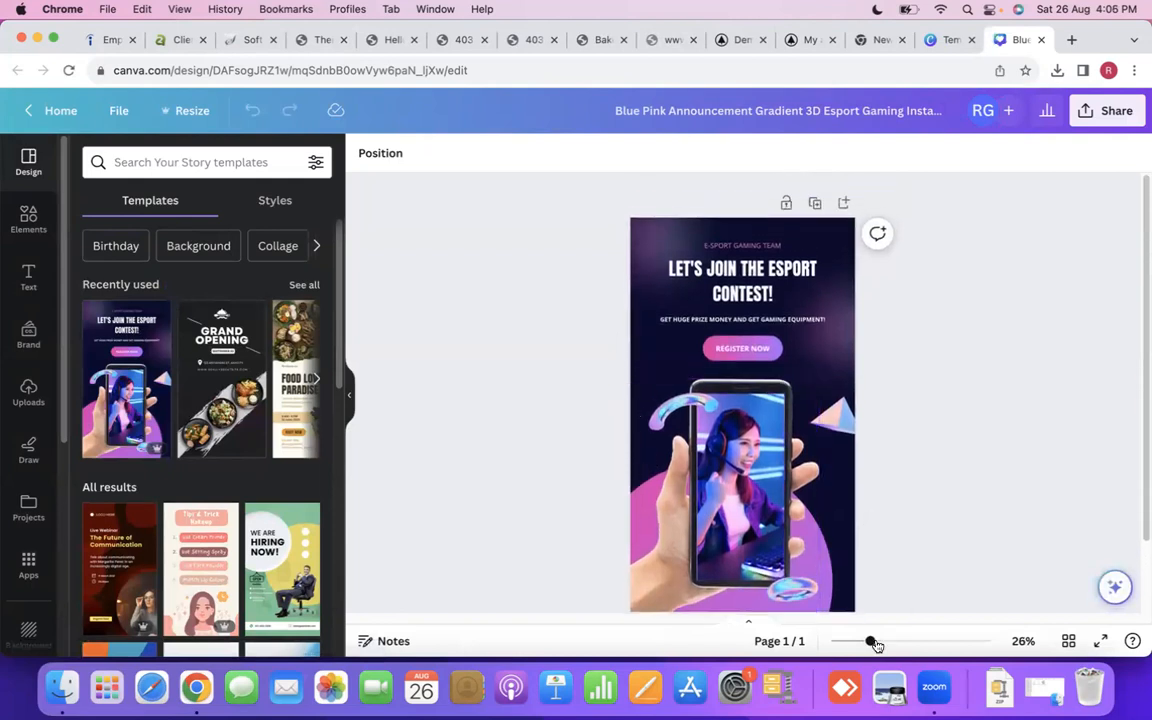
left_click_drag(872, 643, 886, 642)
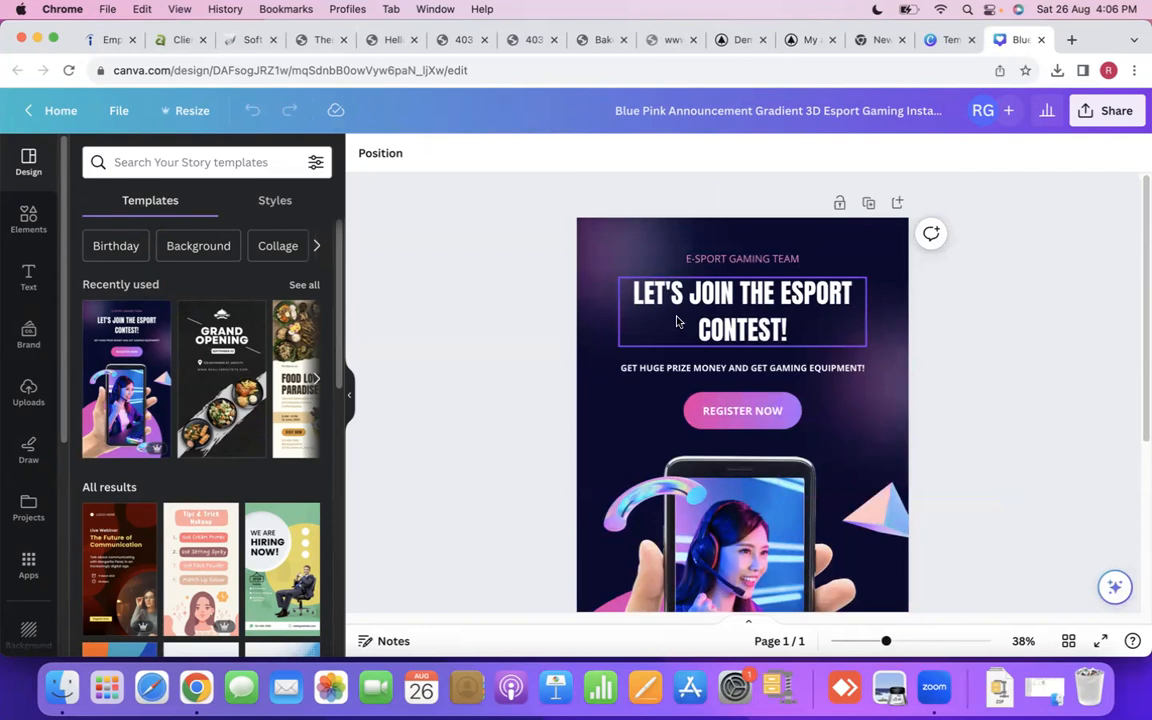
scroll(964, 504, "down", 5)
scroll(783, 394, "up", 2)
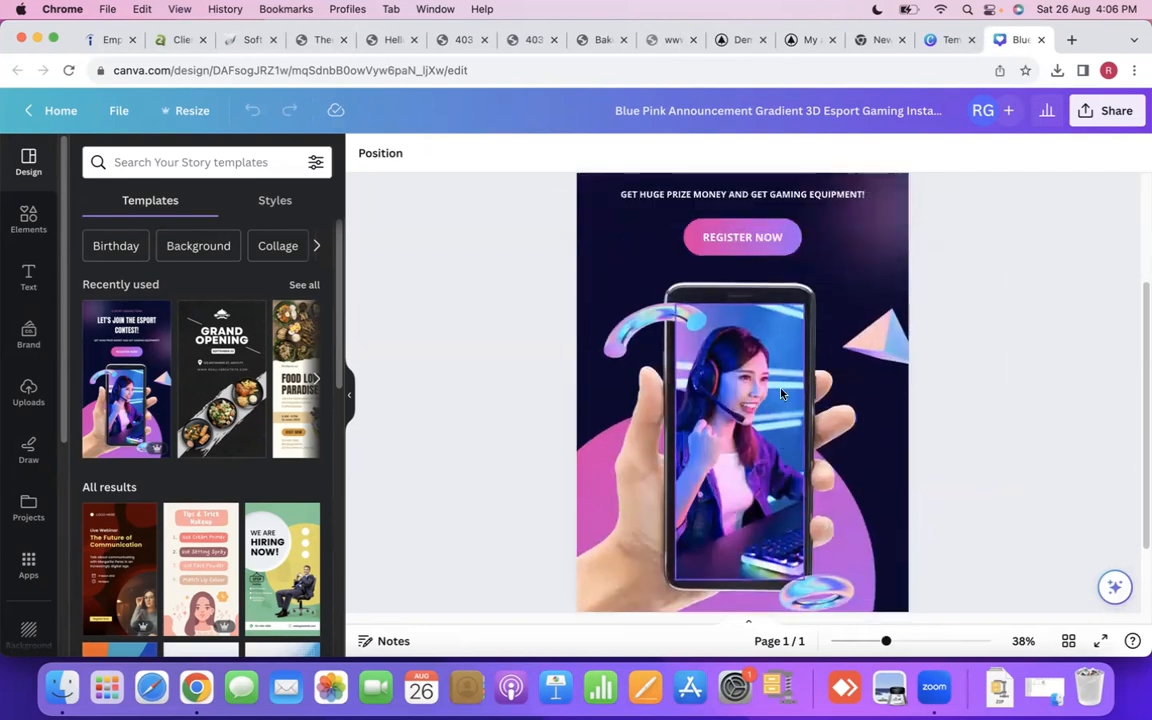
scroll(783, 394, "up", 1)
right_click(740, 398)
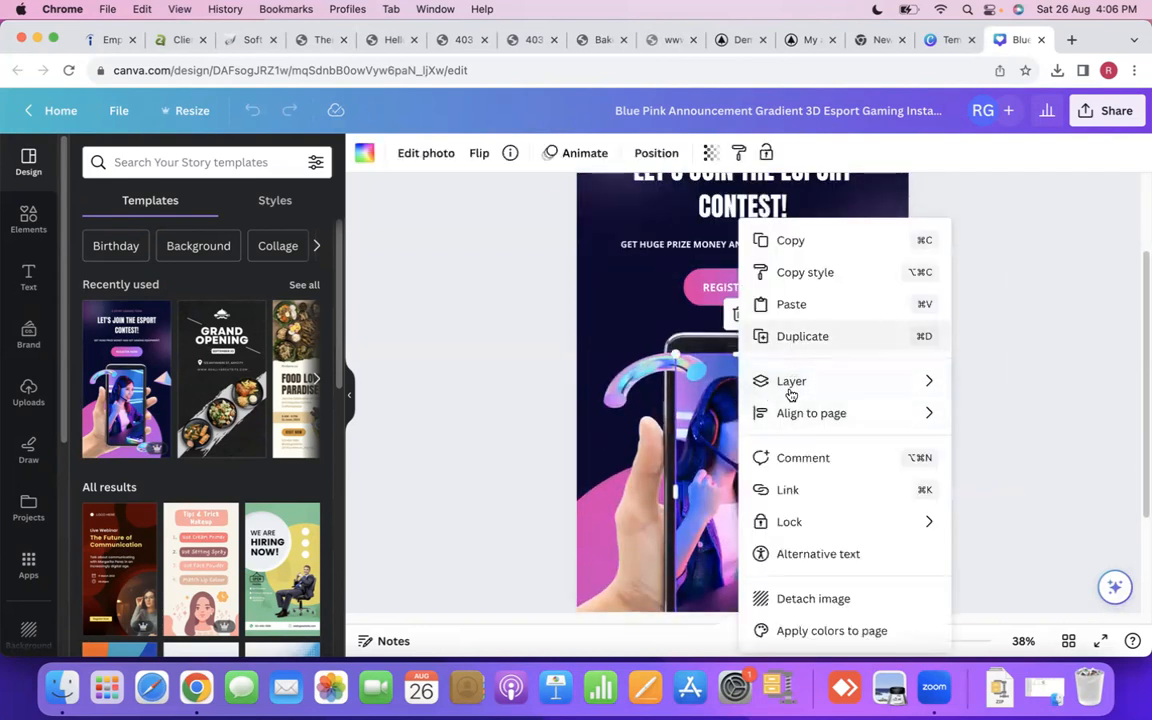
left_click(650, 382)
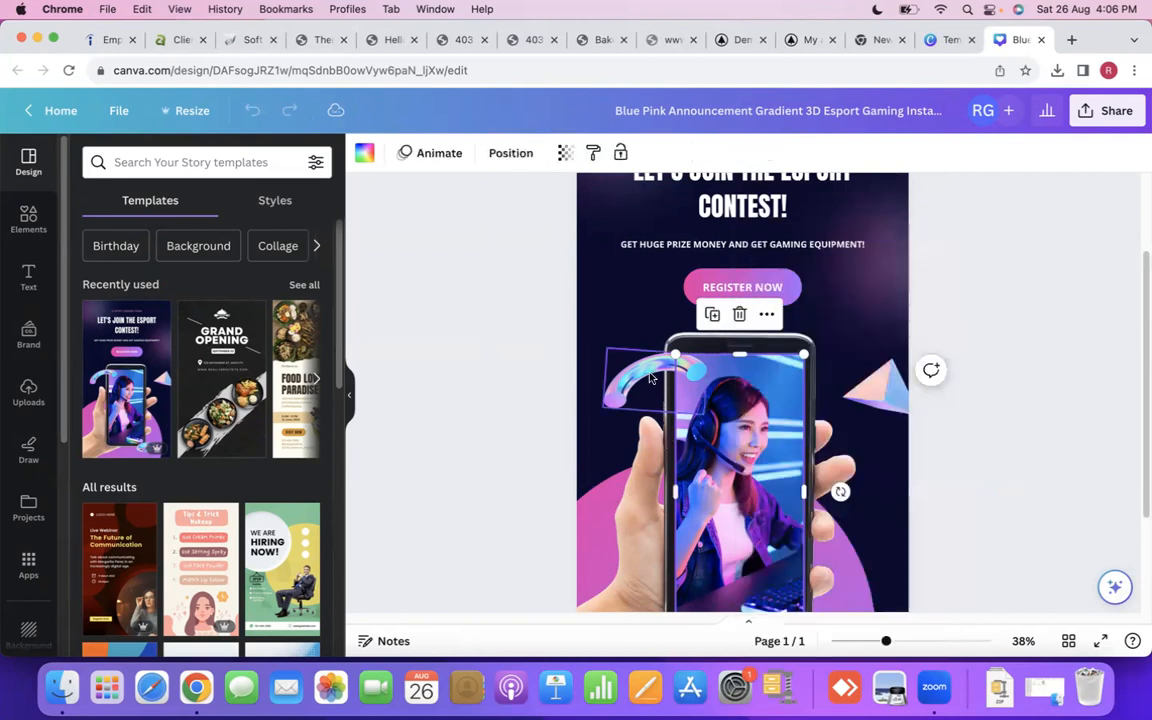
right_click(776, 372)
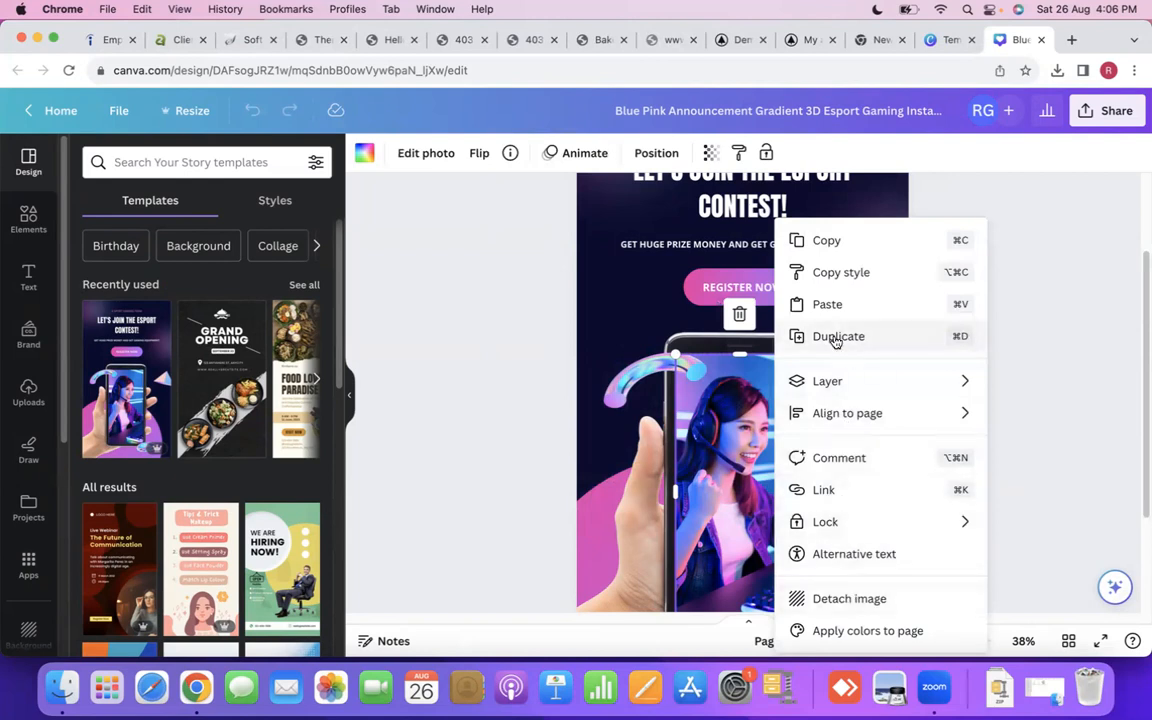
left_click(737, 413)
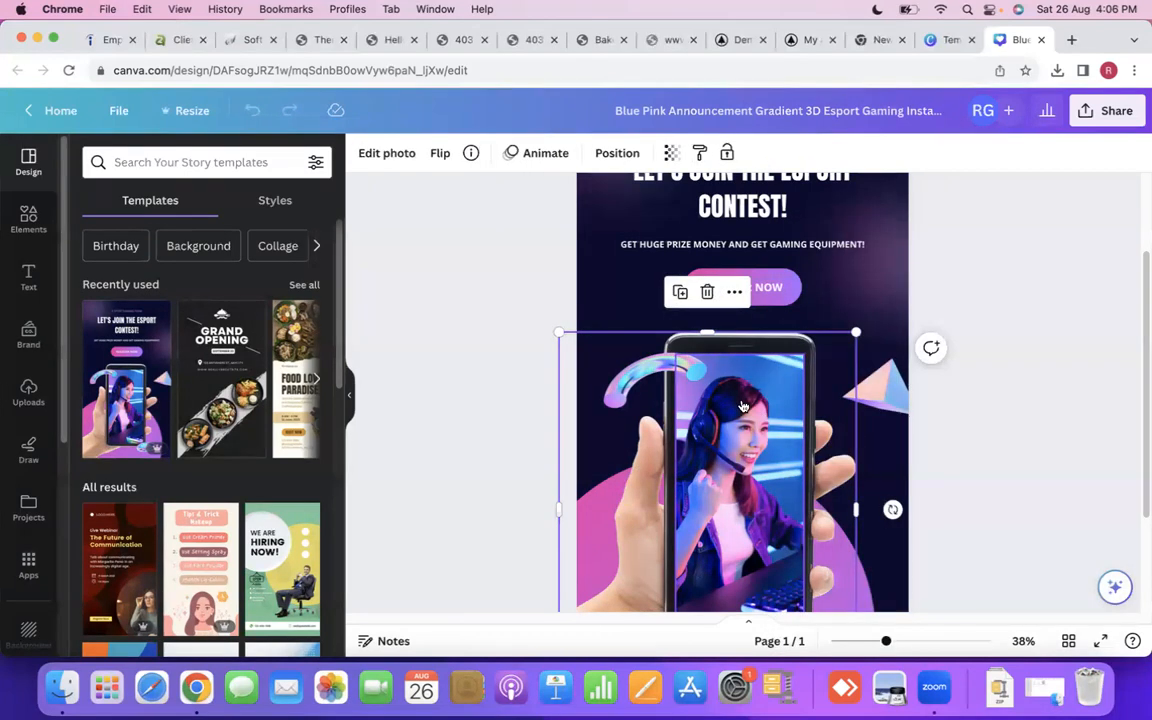
right_click(743, 406)
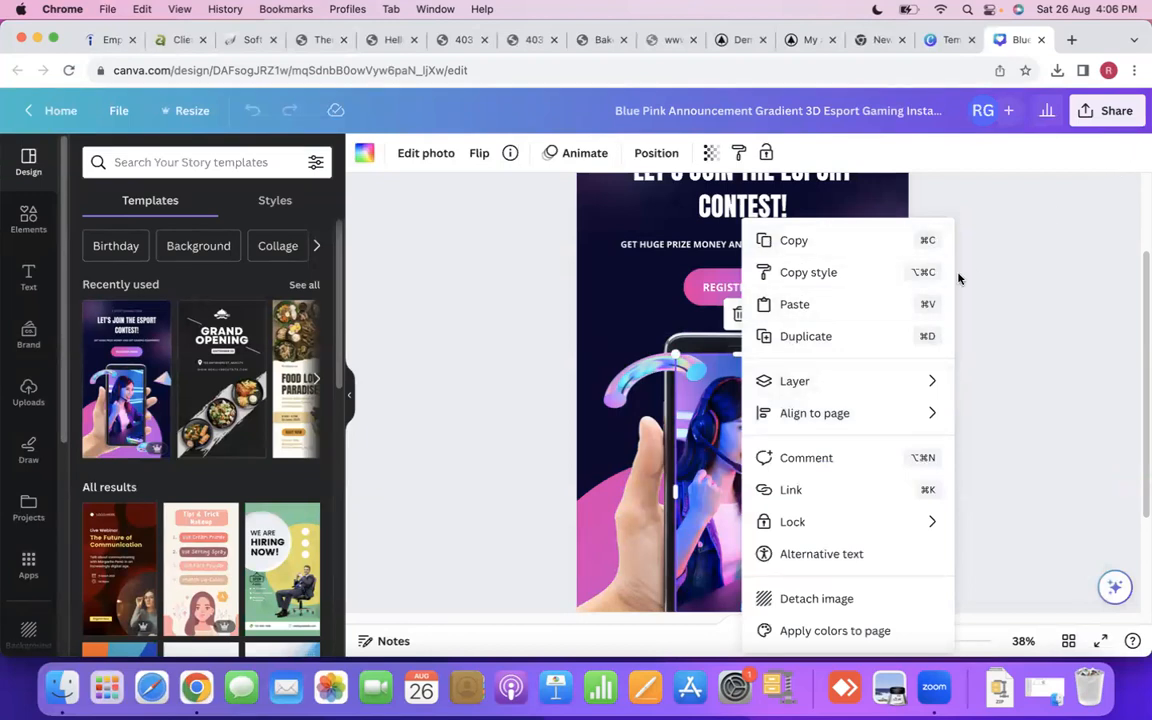
left_click(1073, 500)
- Move the framed gamer photo aside from the phone screen, detach the photo from its frame and delete it
left_click_drag(761, 446, 812, 443)
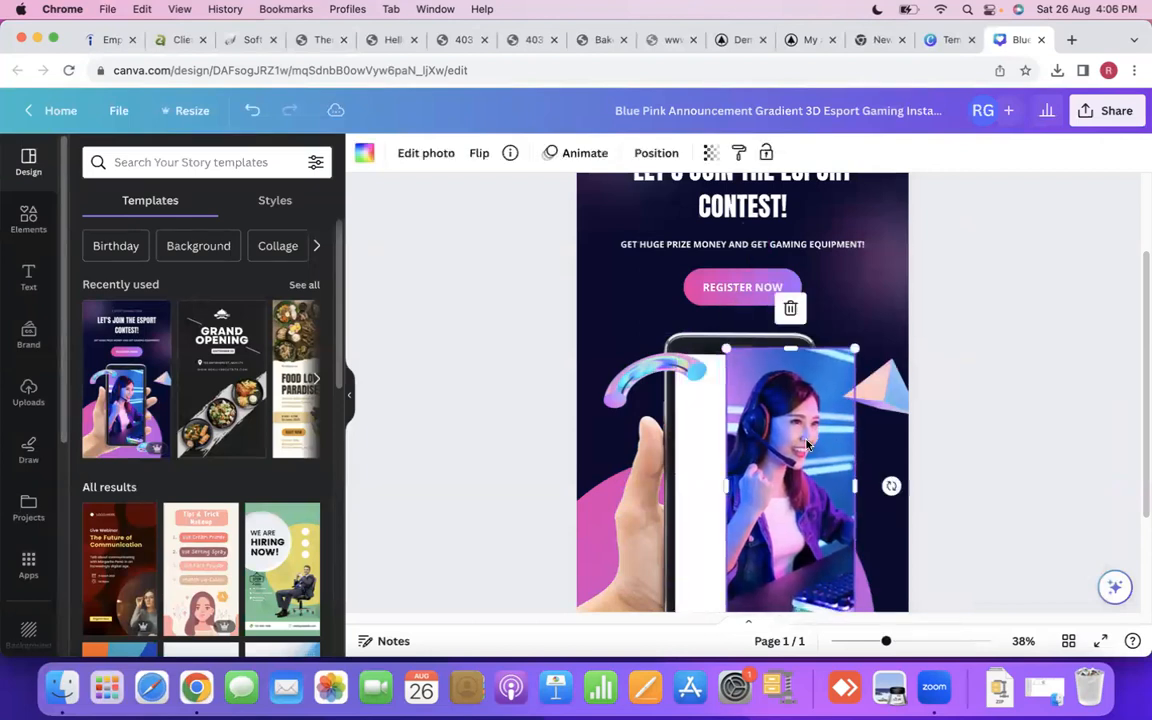
right_click(828, 326)
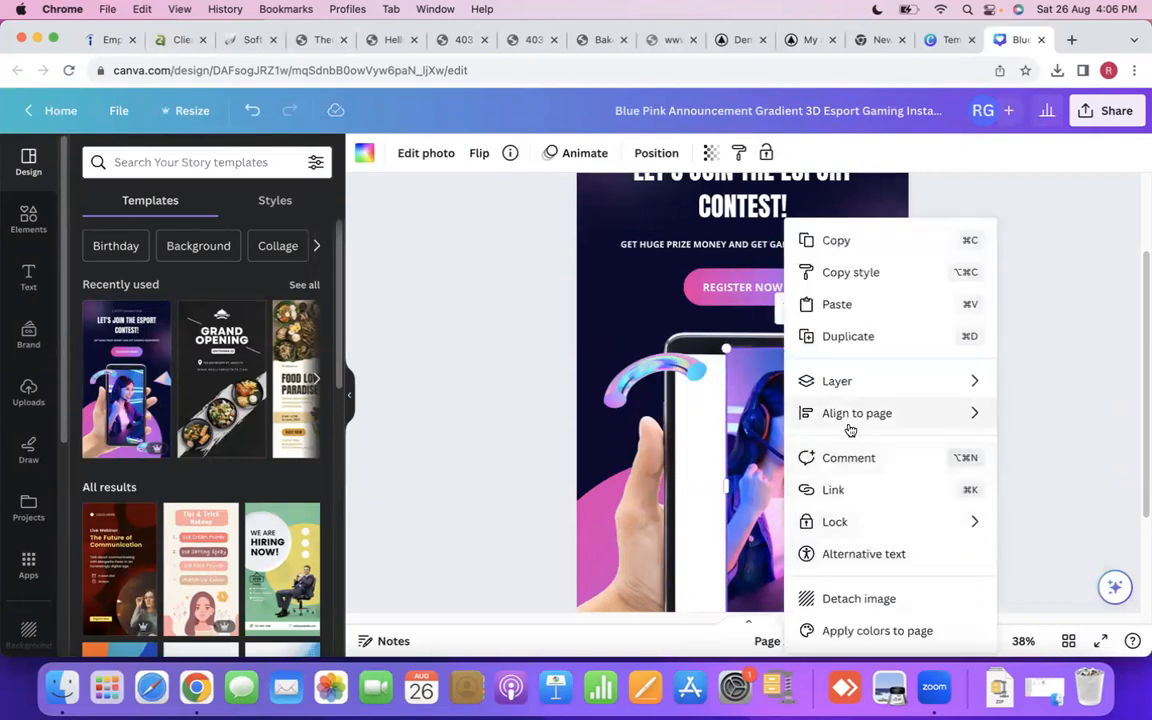
left_click(806, 600)
right_click(771, 391)
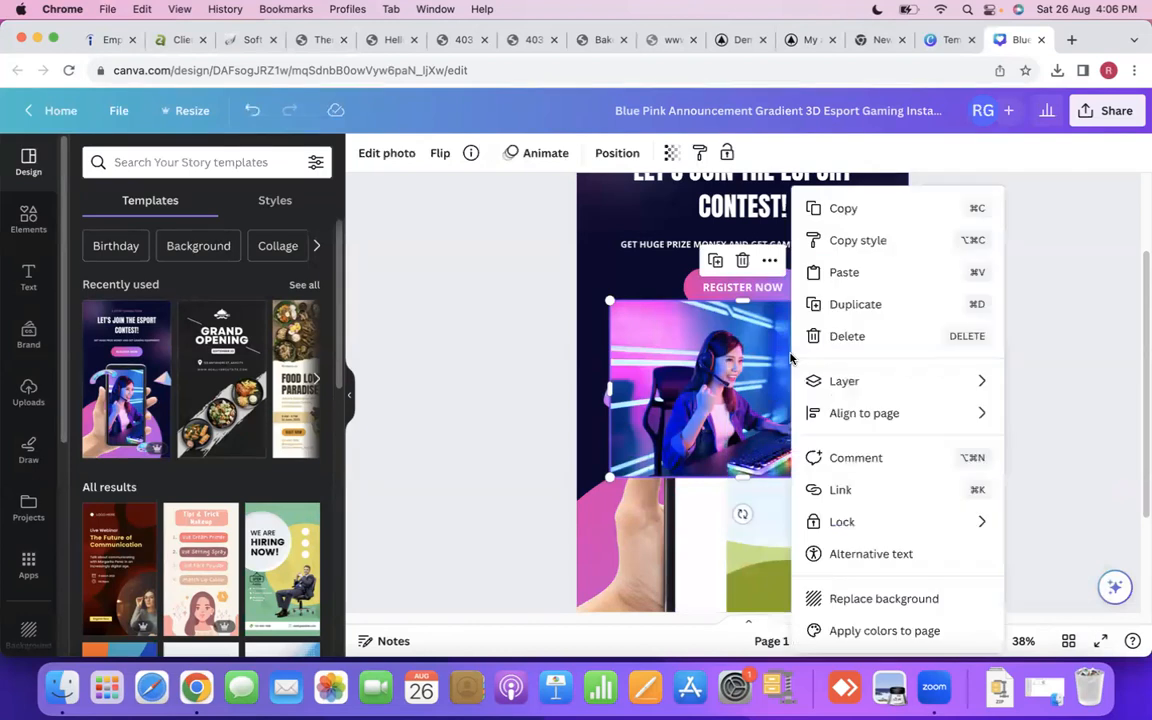
left_click(846, 337)
- Move the empty image frame clear of the phone and delete it from the story page
left_click_drag(767, 440, 936, 403)
right_click(936, 403)
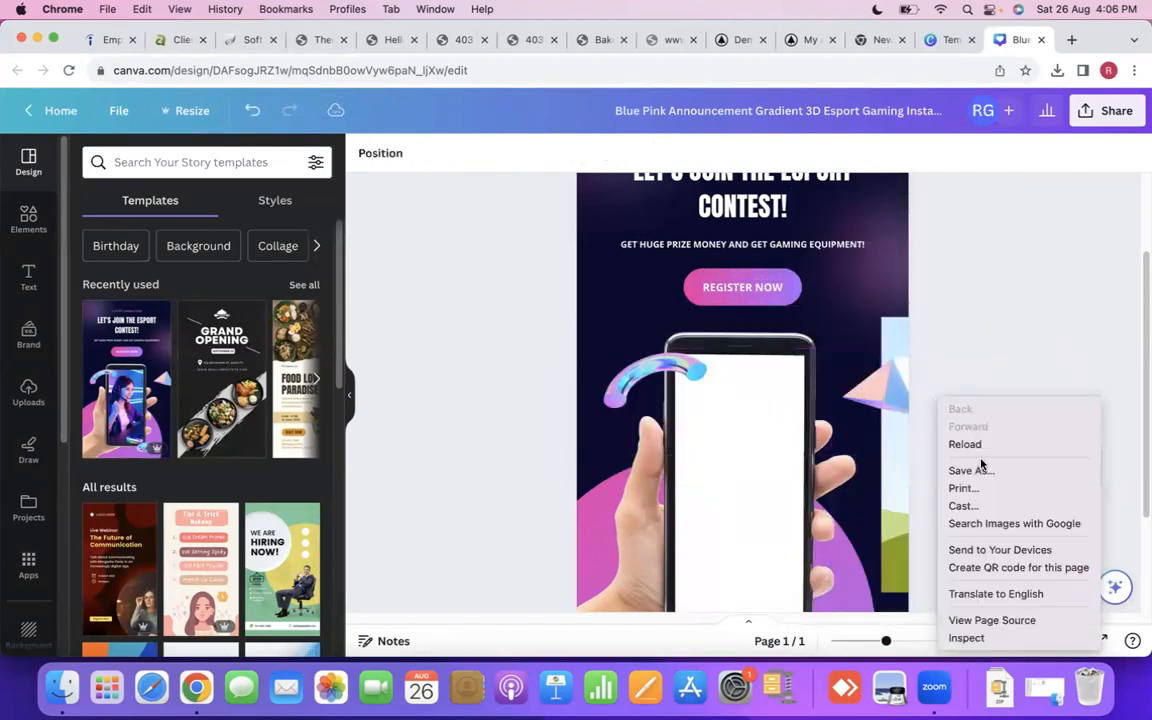
left_click(882, 436)
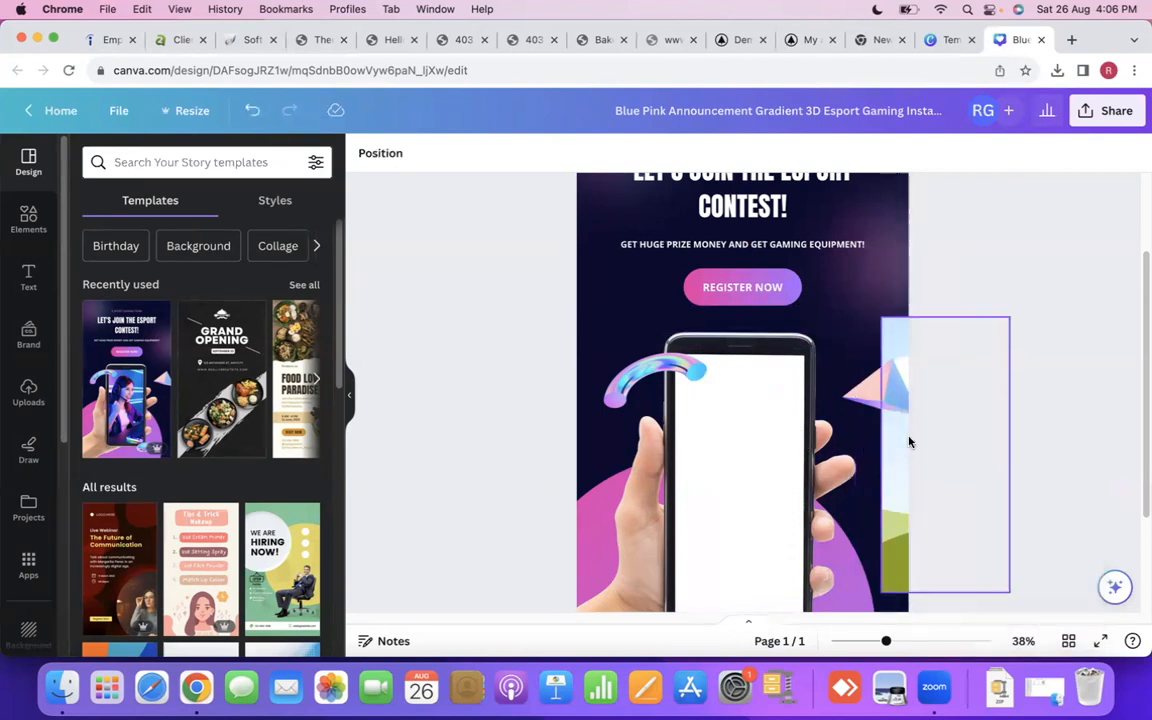
left_click_drag(892, 447, 851, 447)
right_click(855, 446)
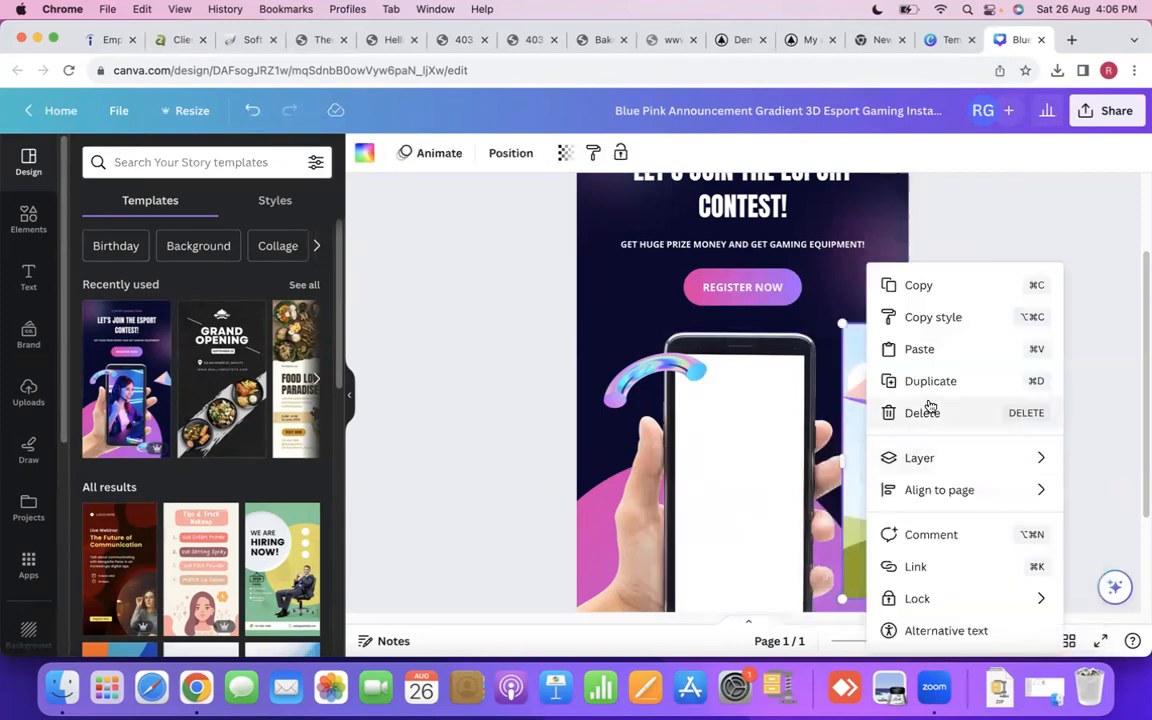
left_click(926, 408)
- Delete the hand-held phone image and shift the iridescent arc closer to the page's left edge
right_click(762, 408)
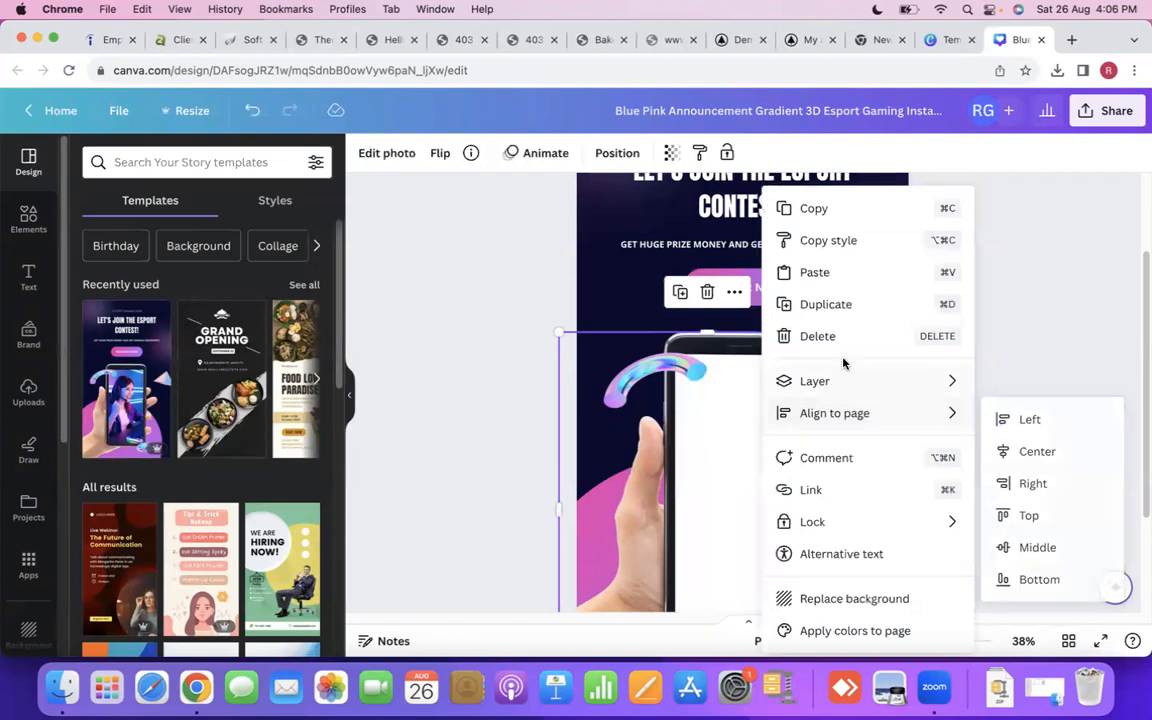
left_click(800, 352)
left_click(645, 379)
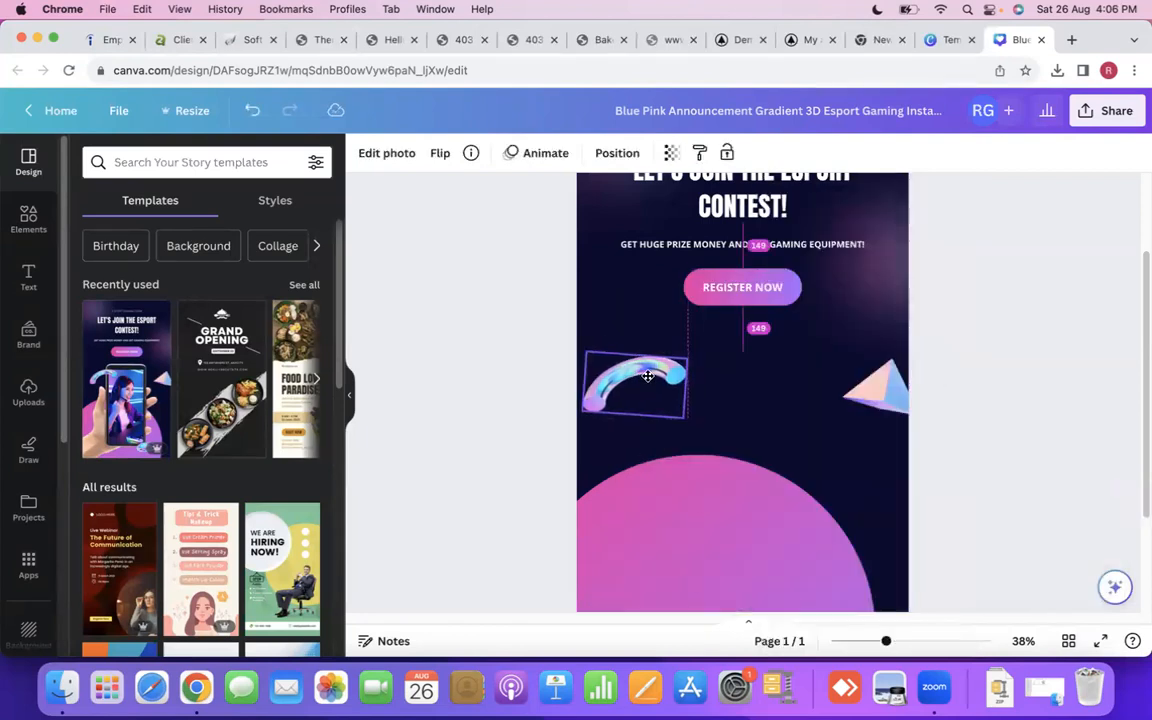
scroll(715, 365, "down", 3)
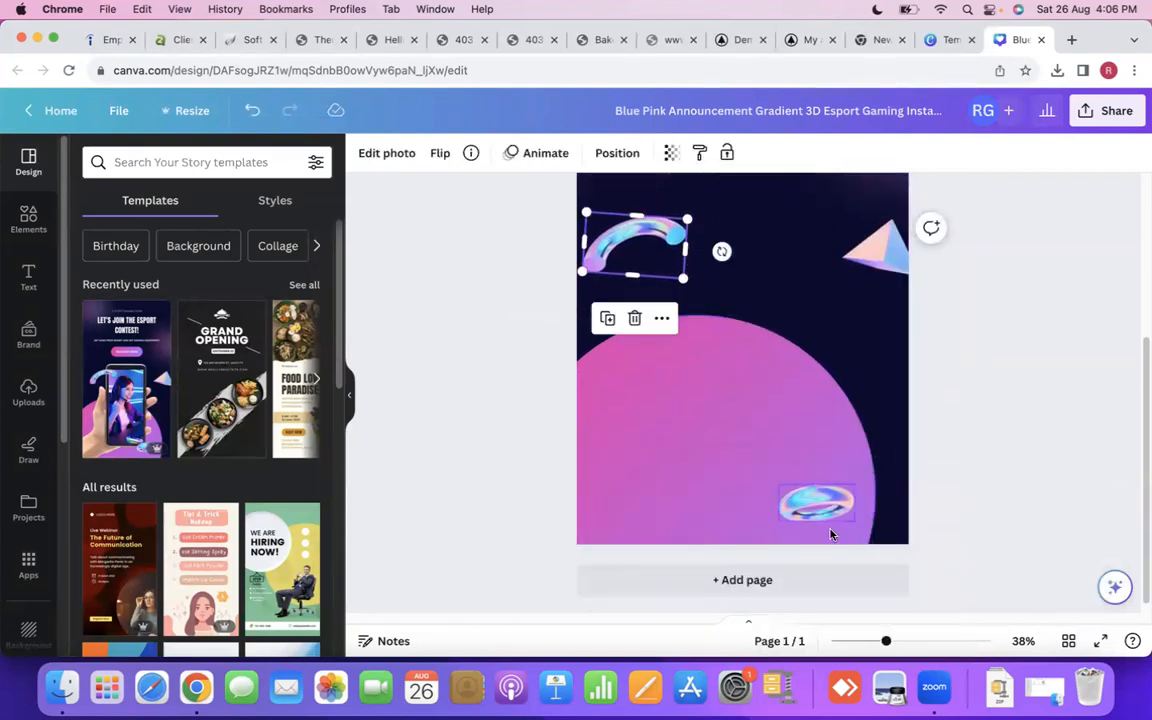
scroll(753, 470, "up", 5)
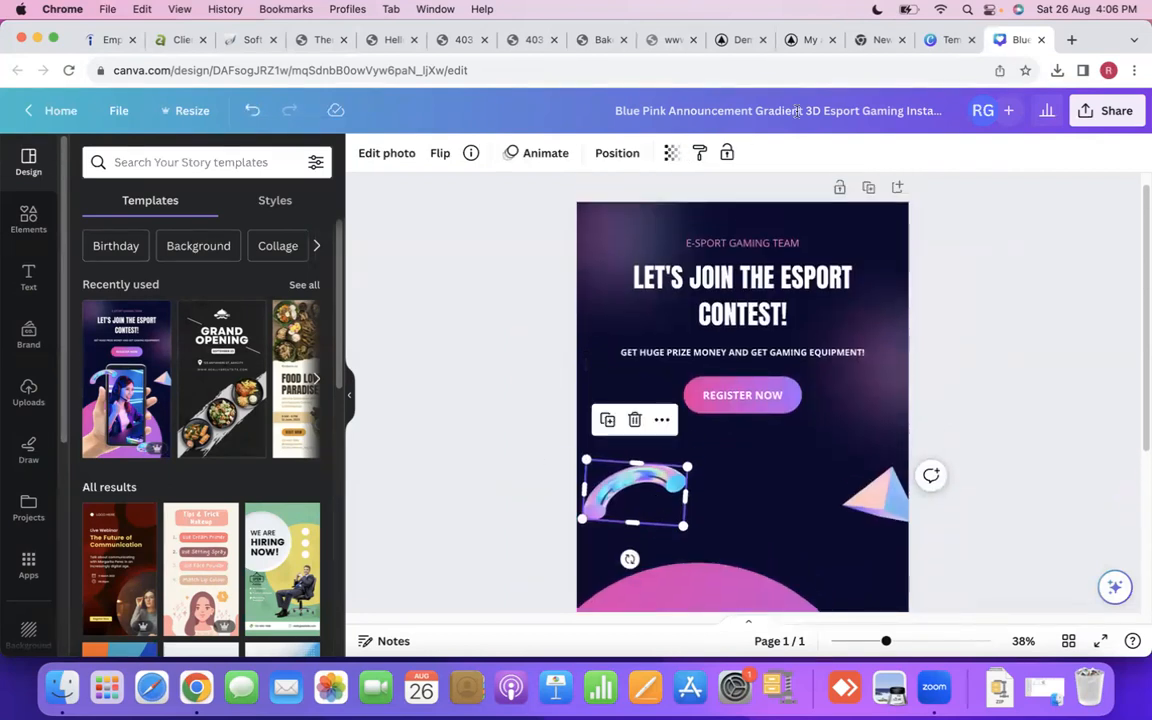
- Switch to the templates browser tab, close the esport template preview and return to the Canva home page
left_click(946, 40)
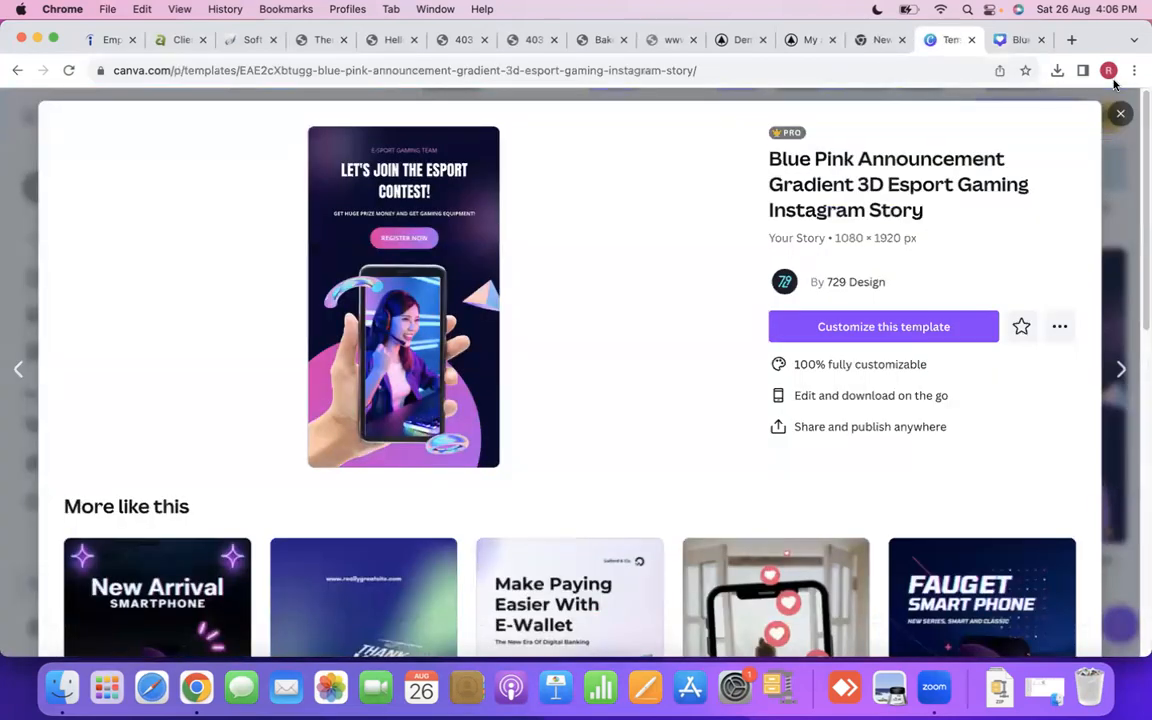
left_click(1122, 117)
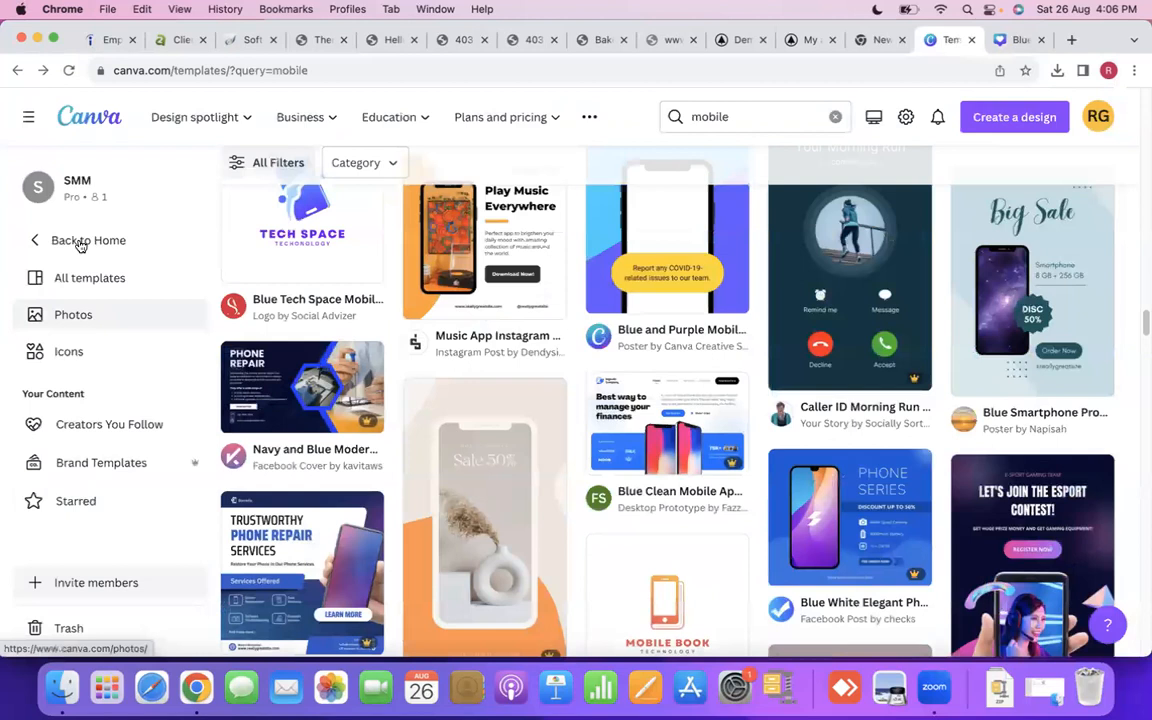
left_click(80, 241)
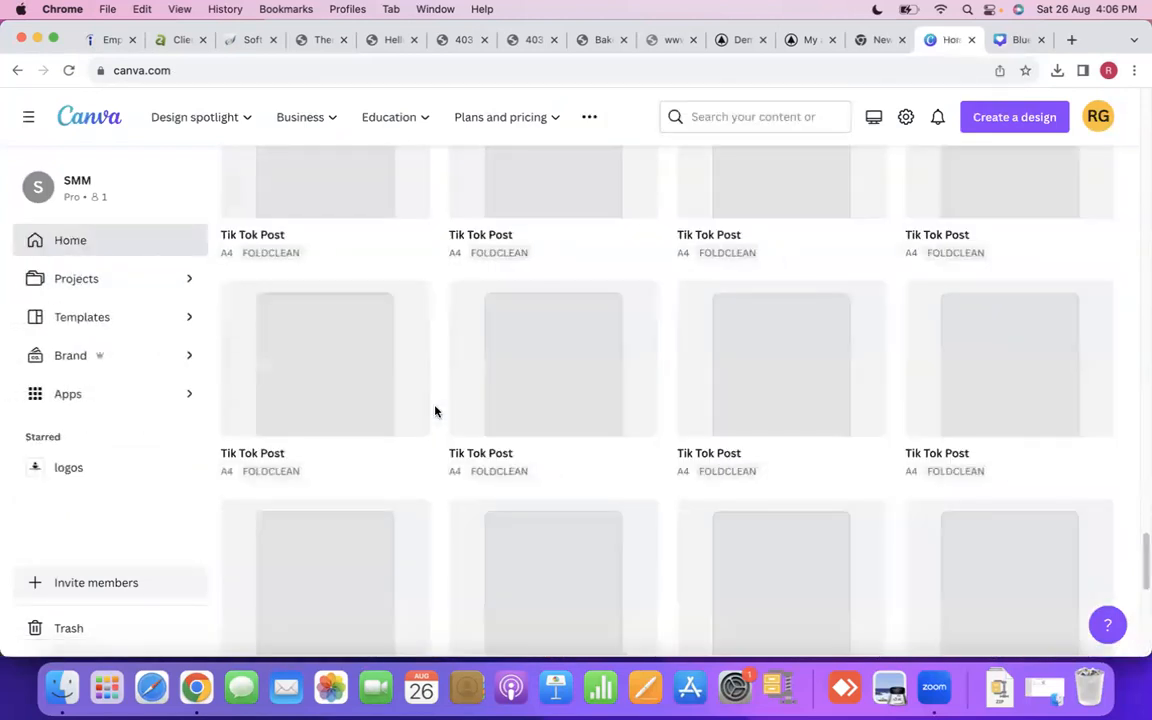
- Look through the recent designs on the home page for an existing bakery logo to reuse
scroll(489, 424, "up", 15)
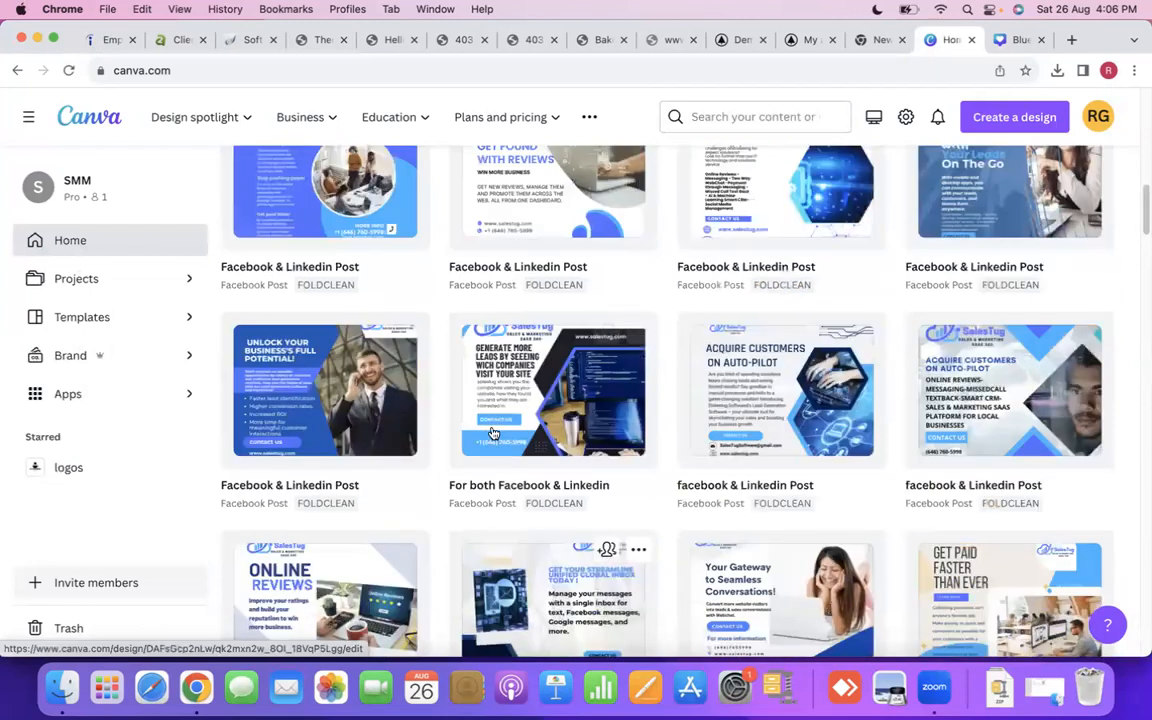
scroll(492, 432, "up", 5)
scroll(492, 432, "up", 3)
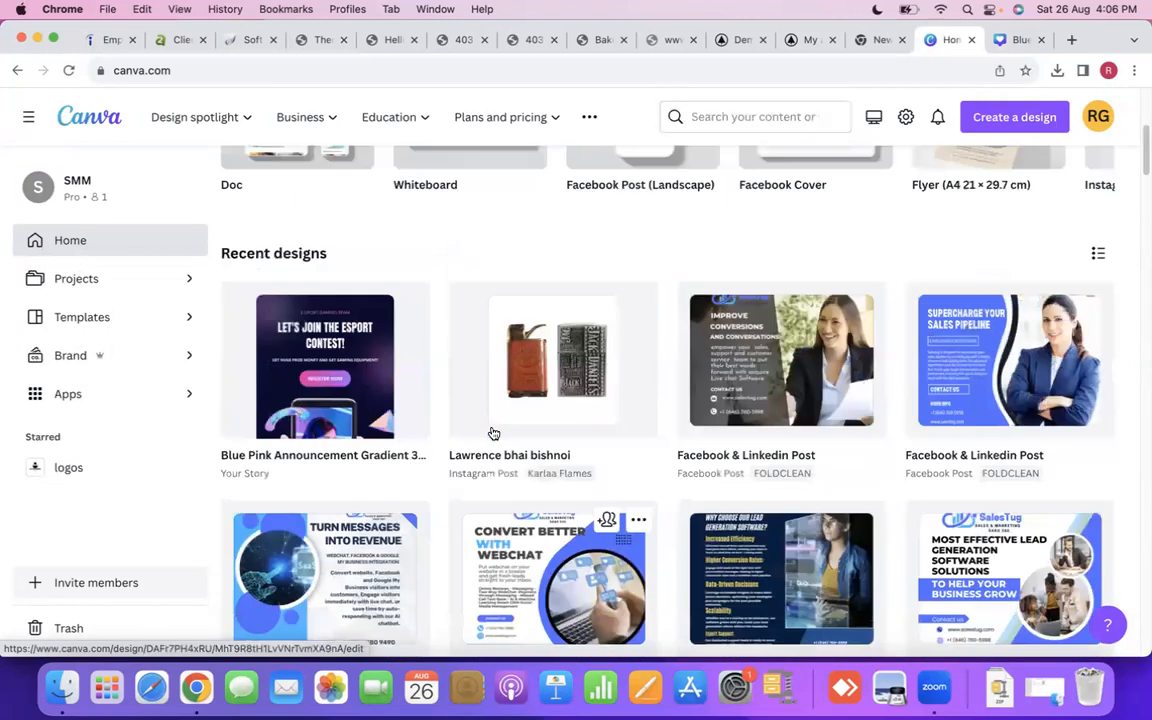
scroll(492, 432, "down", 6)
scroll(492, 432, "down", 10)
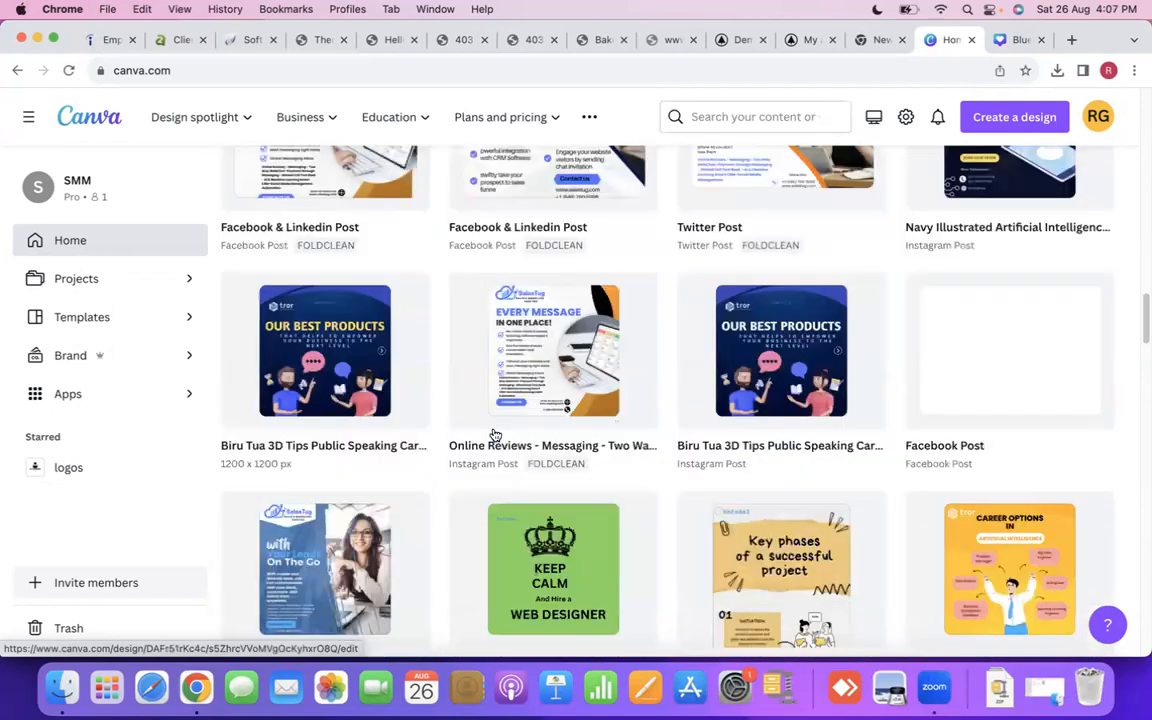
scroll(494, 434, "down", 10)
scroll(494, 434, "down", 10)
scroll(494, 434, "down", 10)
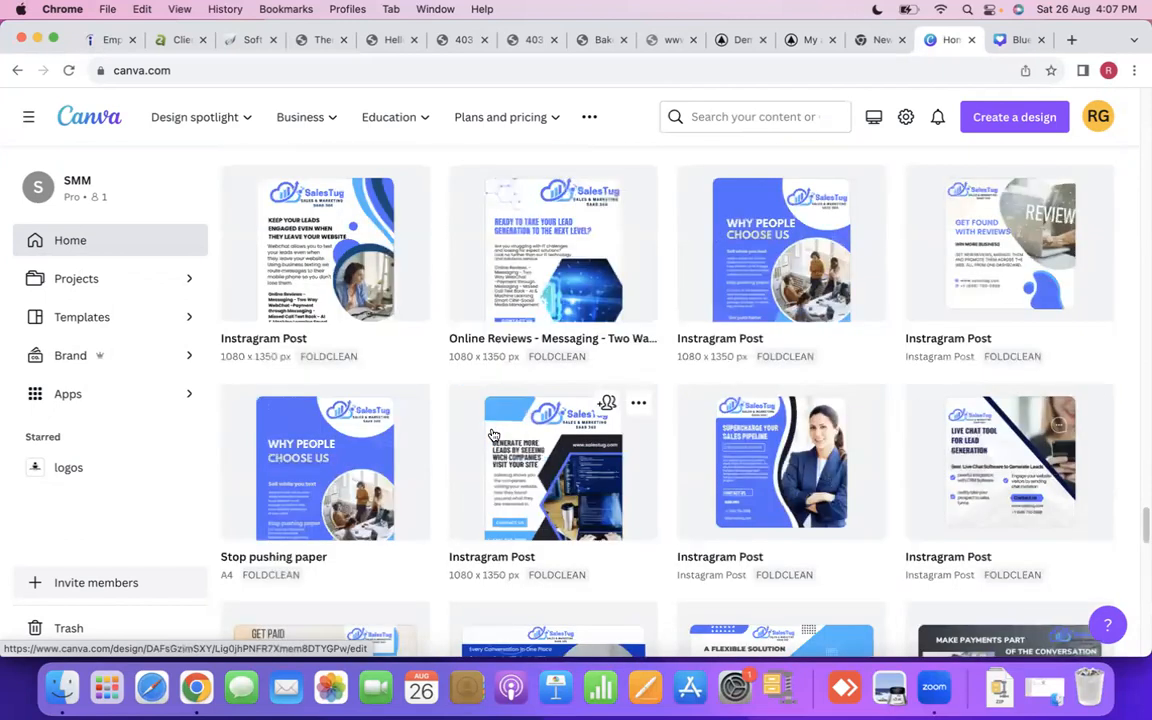
scroll(492, 435, "up", 5)
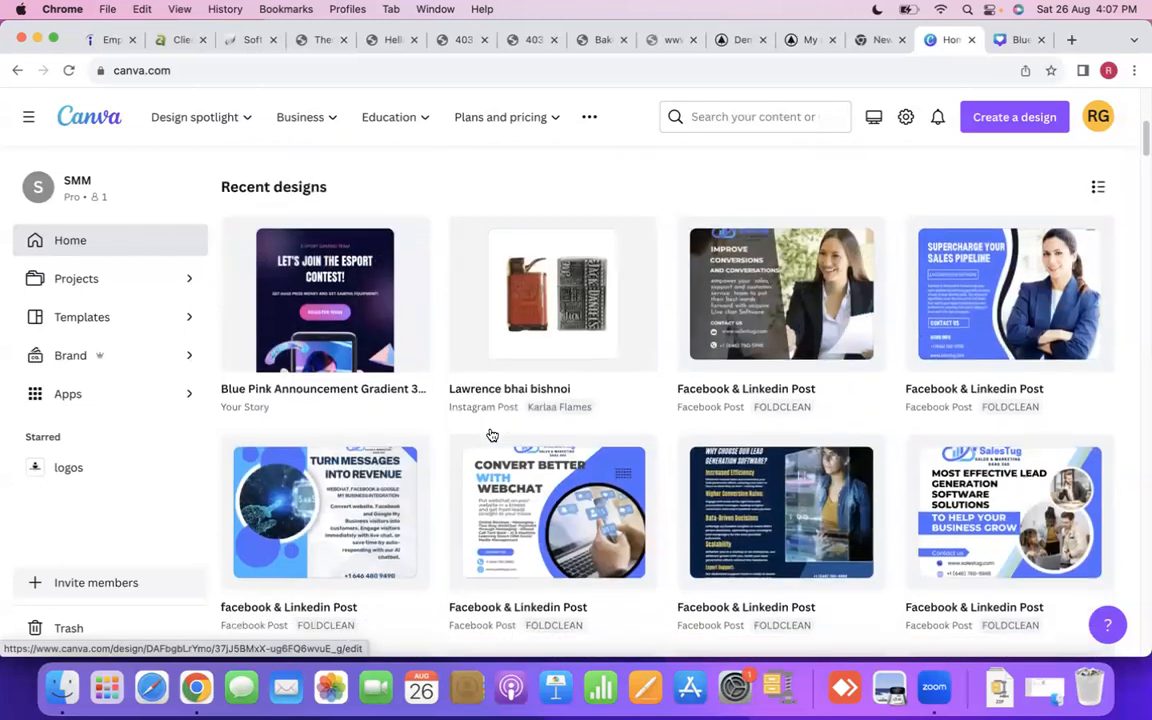
scroll(490, 435, "down", 15)
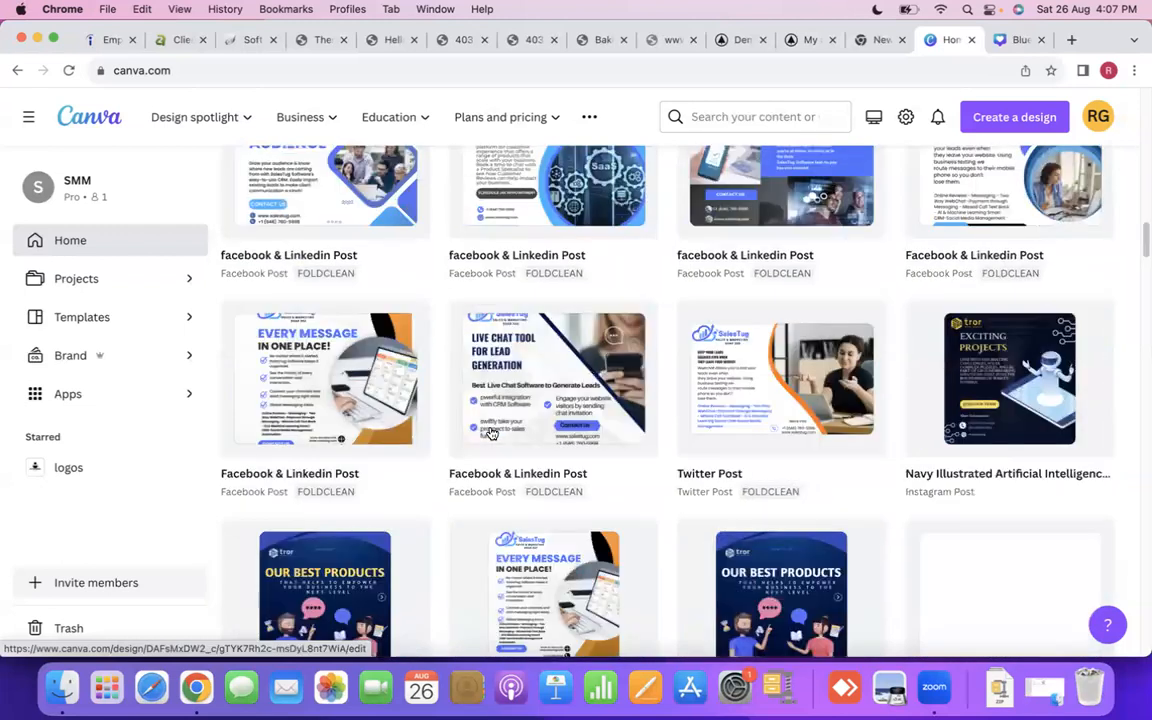
scroll(600, 401, "down", 10)
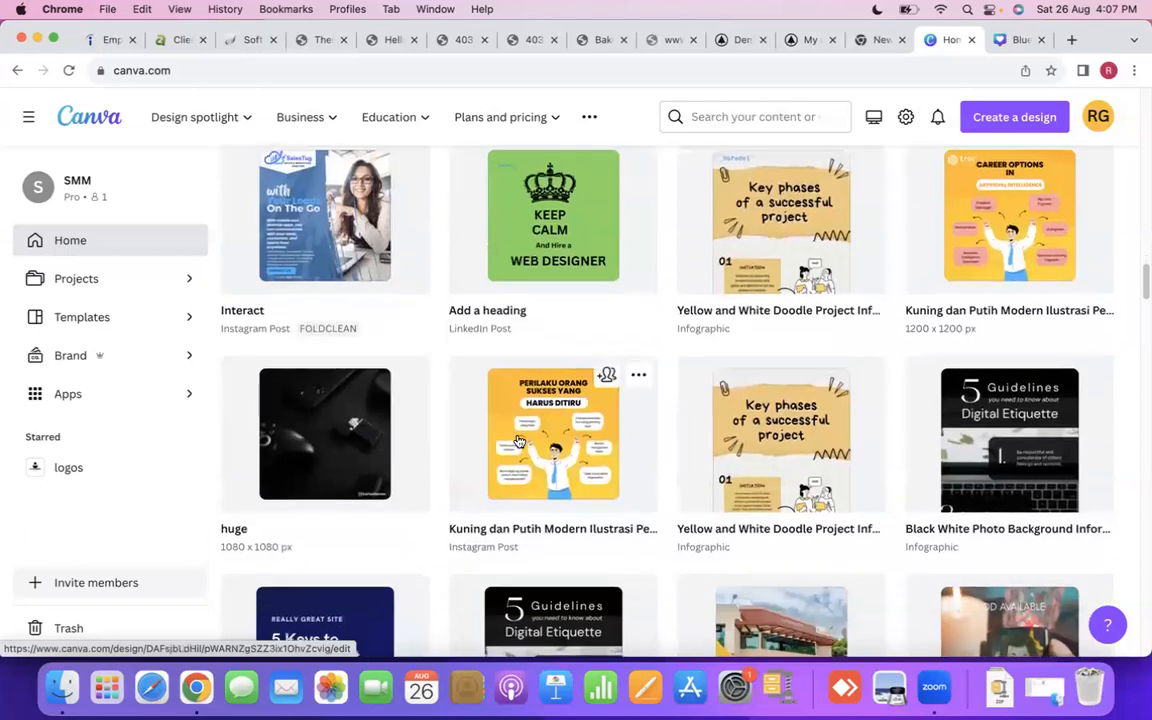
scroll(518, 441, "down", 3)
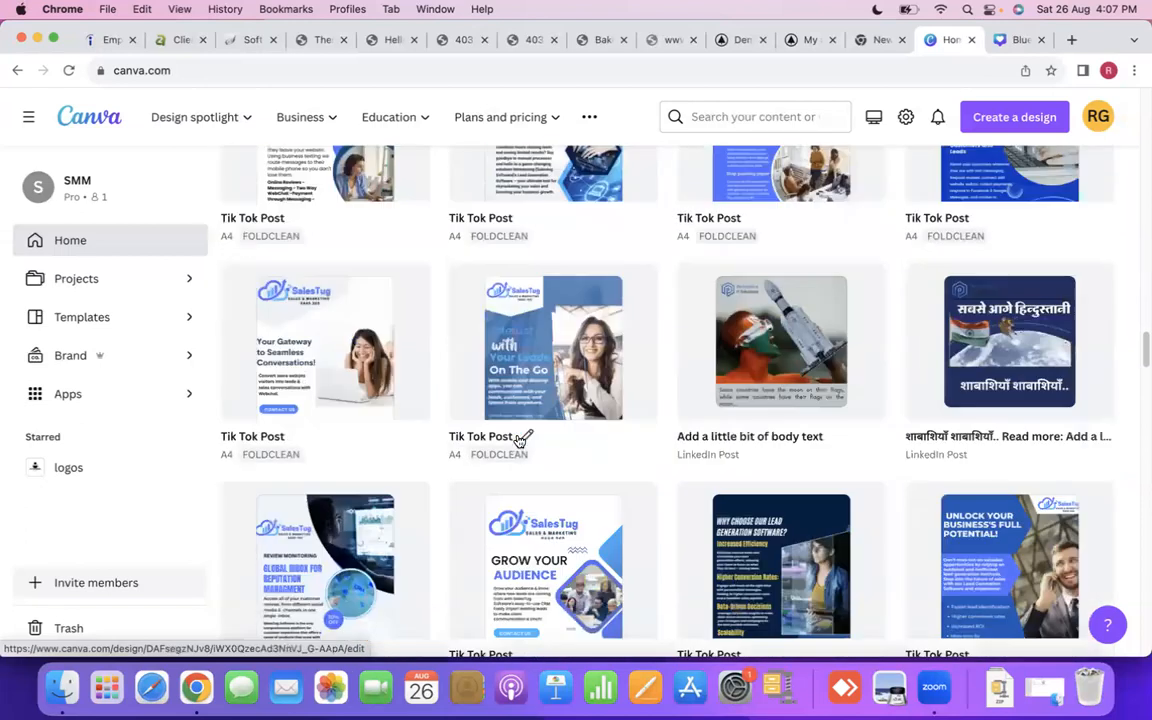
scroll(518, 441, "down", 4)
scroll(518, 441, "down", 6)
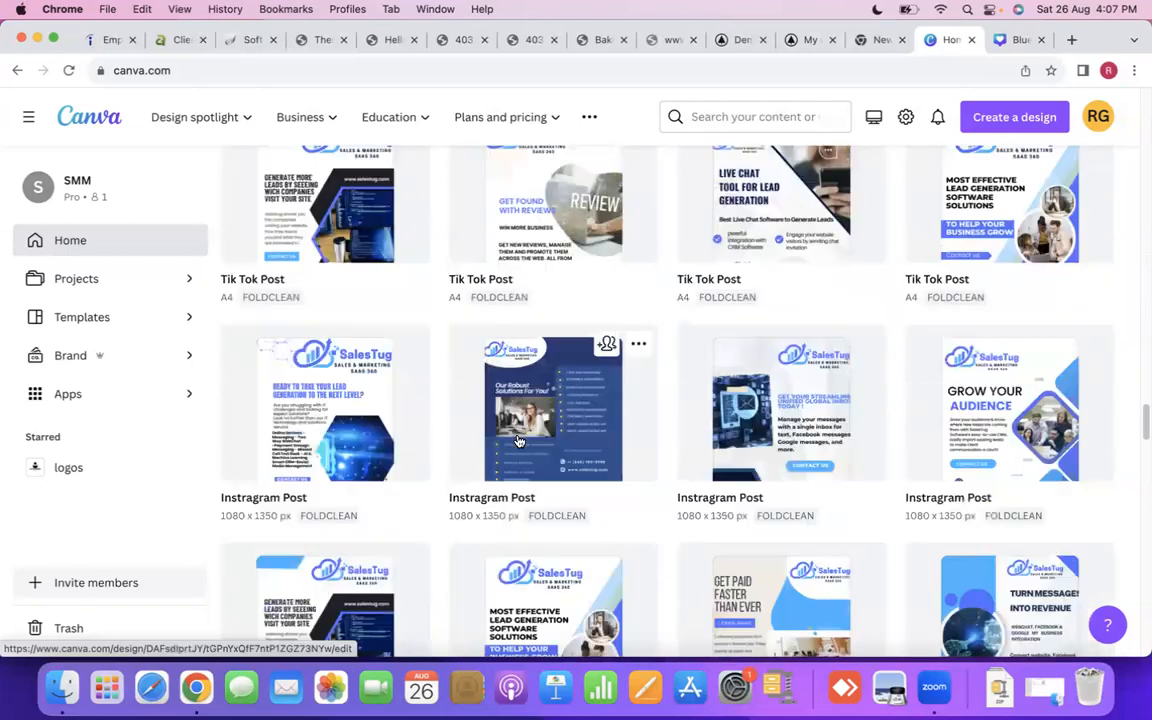
scroll(518, 441, "down", 10)
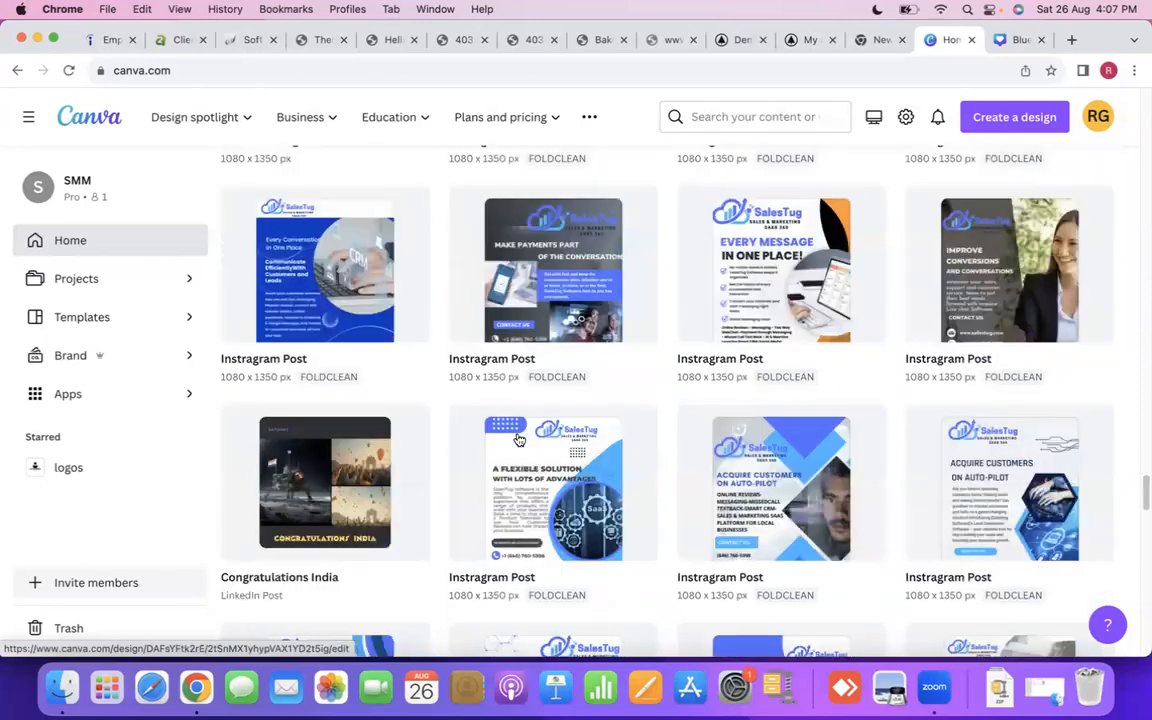
scroll(514, 434, "down", 10)
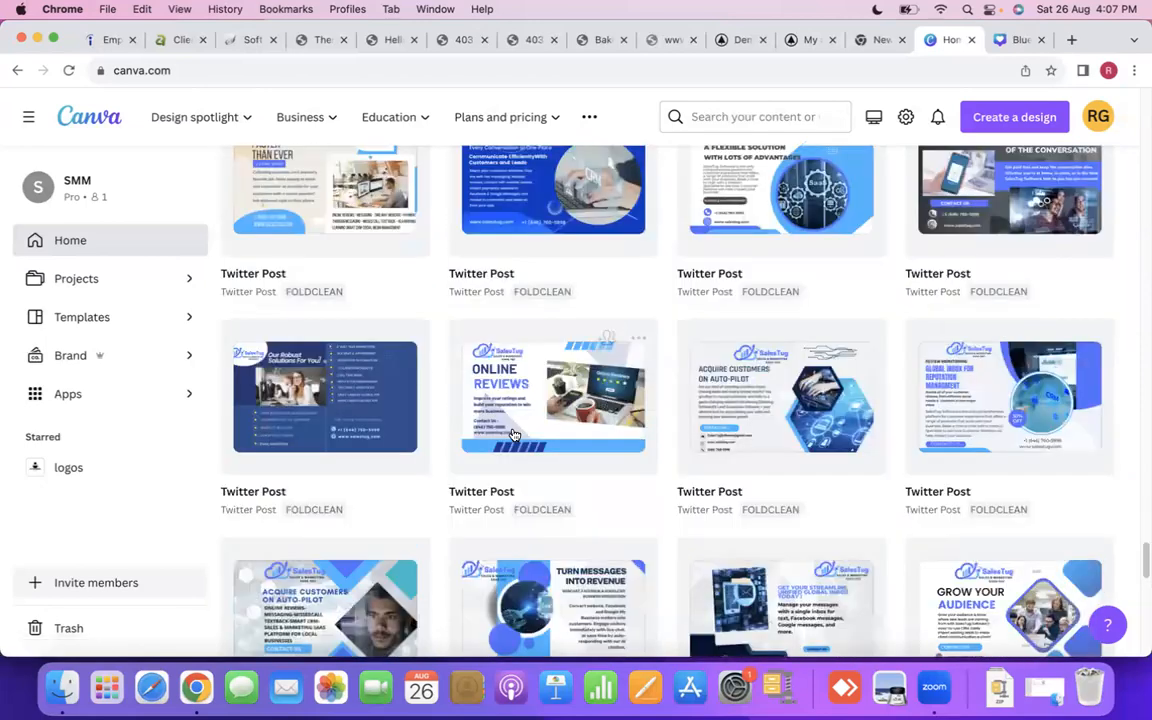
scroll(514, 434, "down", 8)
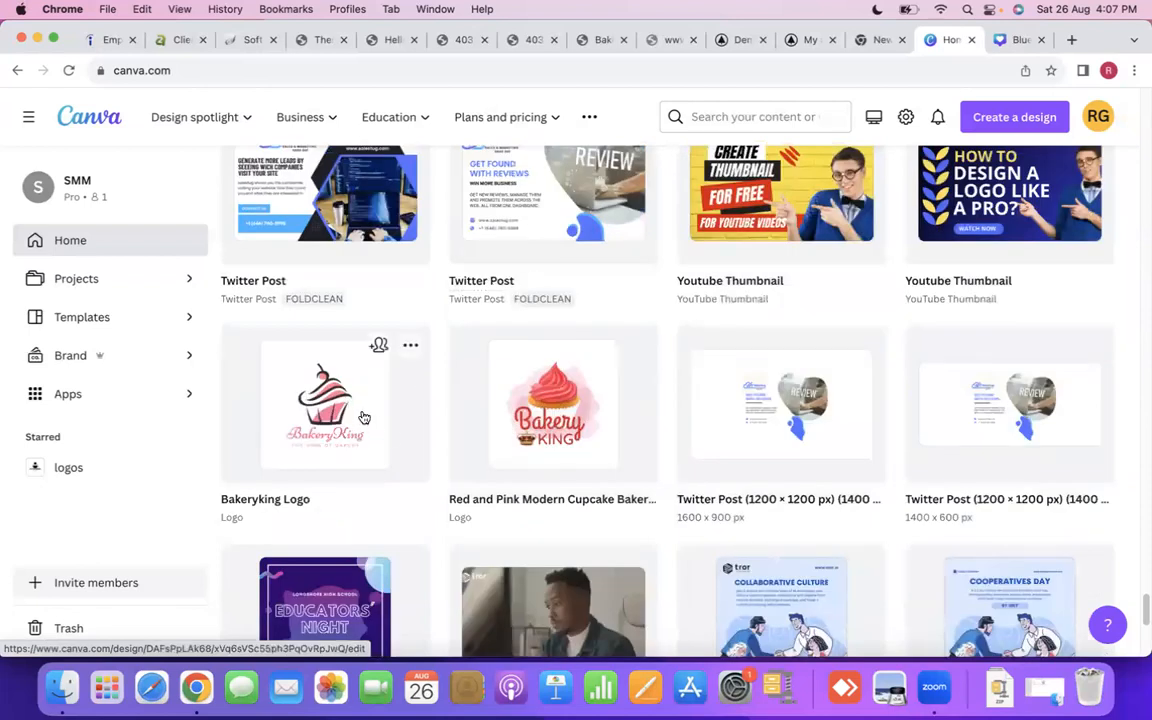
- Open the "Bakeryking Logo" design and copy its cupcake graphic together with both text lines
left_click(364, 417)
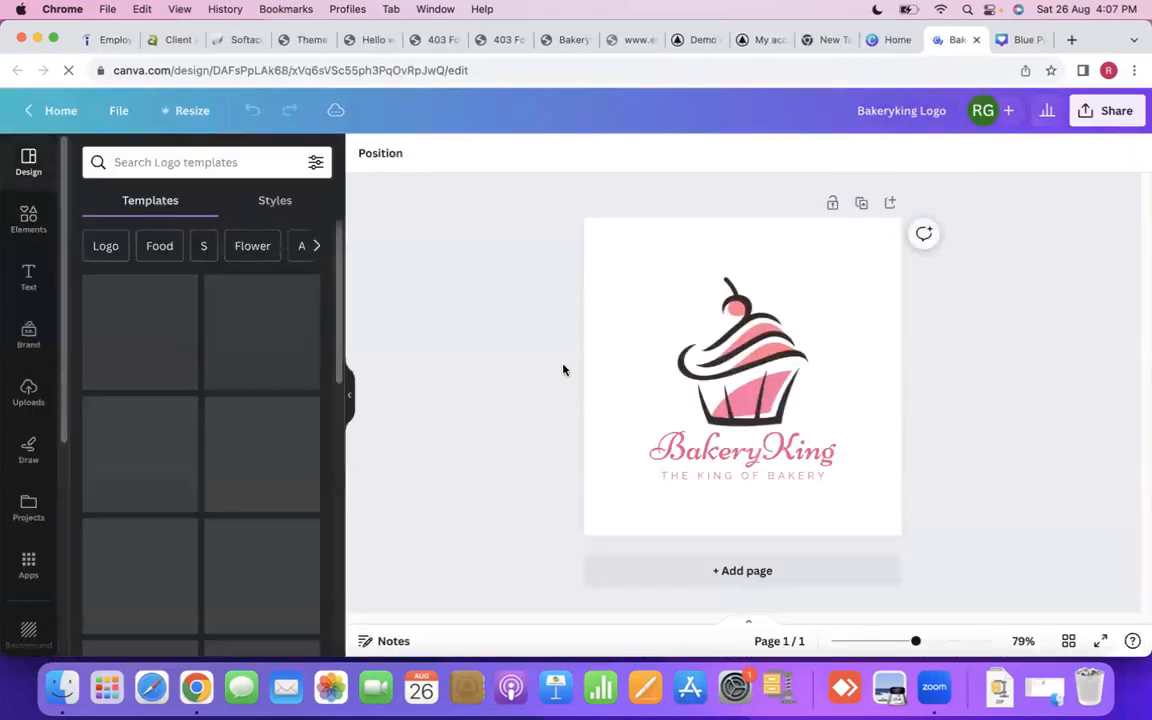
left_click_drag(695, 376, 822, 492)
right_click(702, 341)
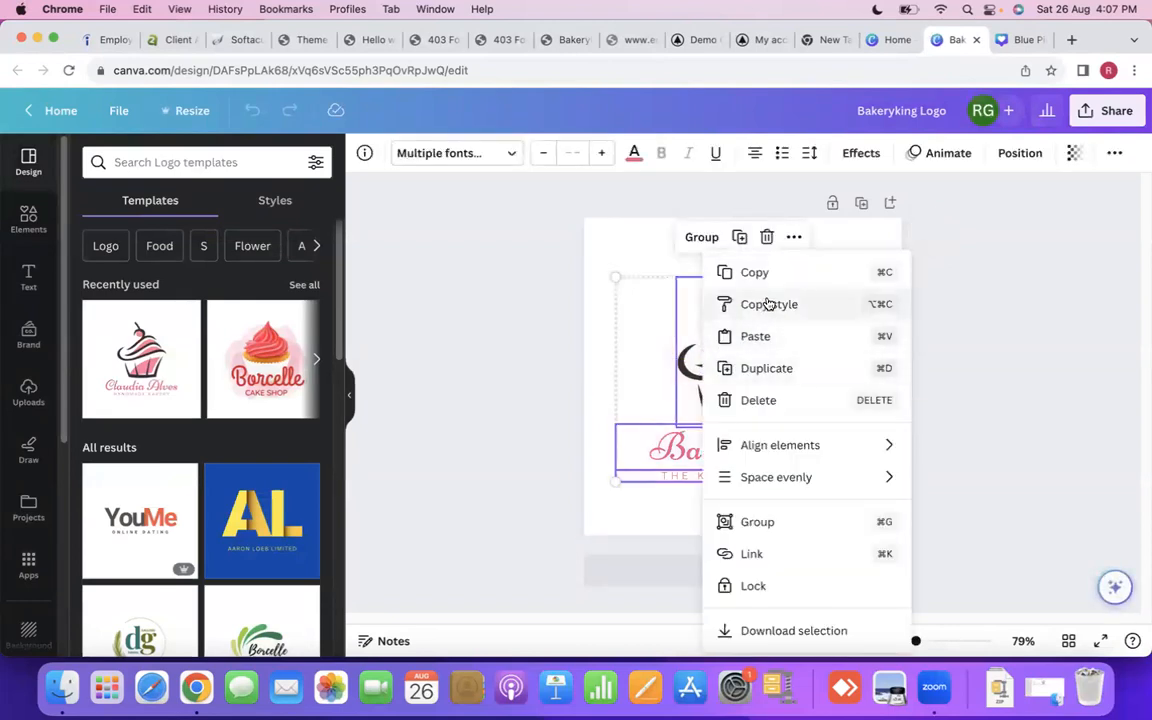
left_click(742, 273)
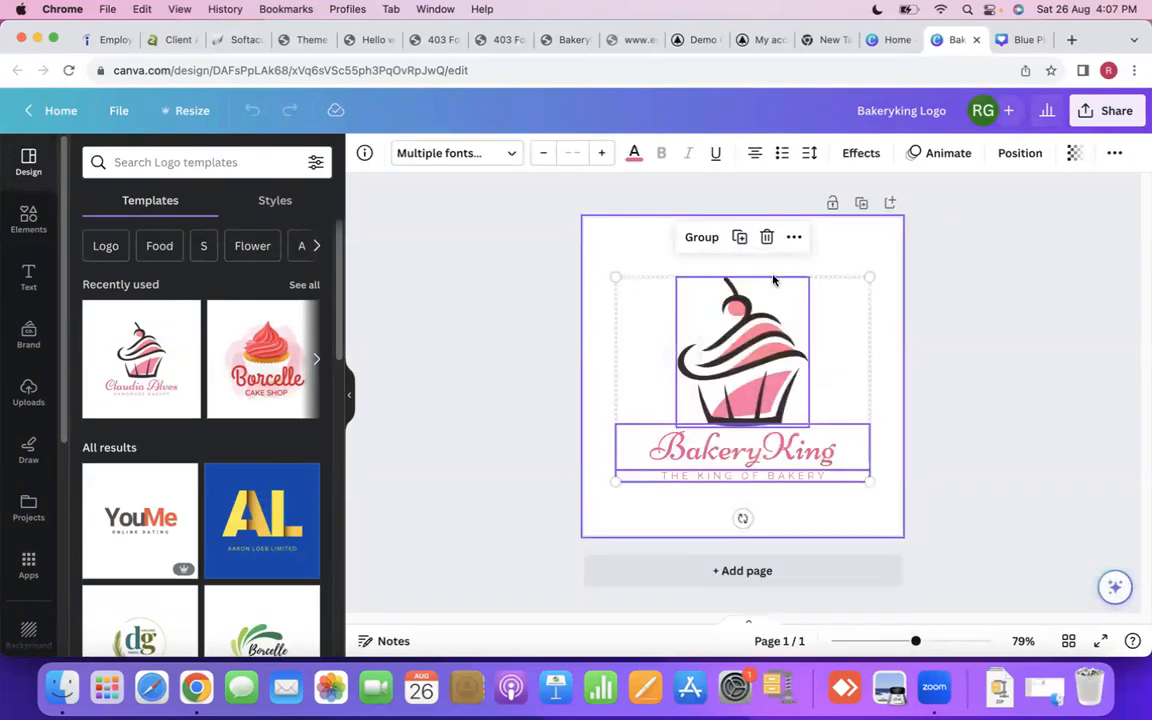
- Switch back to the esport gaming story design and paste the copied bakery logo onto its page
left_click(1017, 40)
scroll(683, 404, "down", 3)
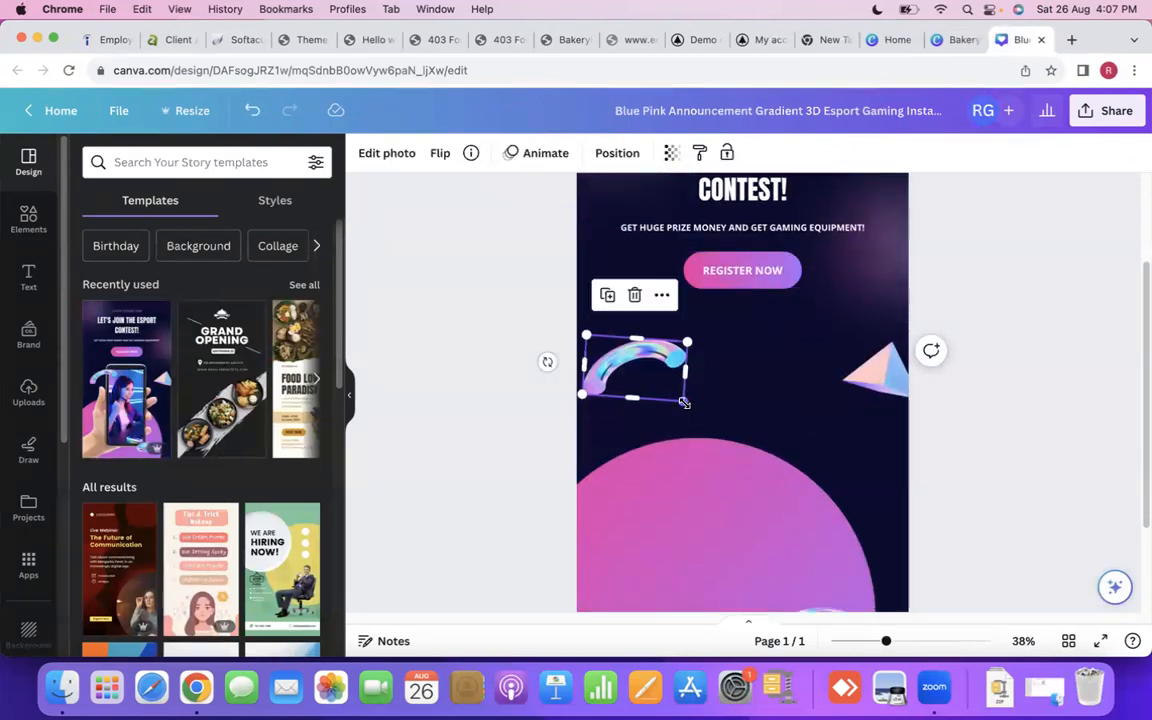
left_click(530, 463)
right_click(707, 382)
left_click(752, 462)
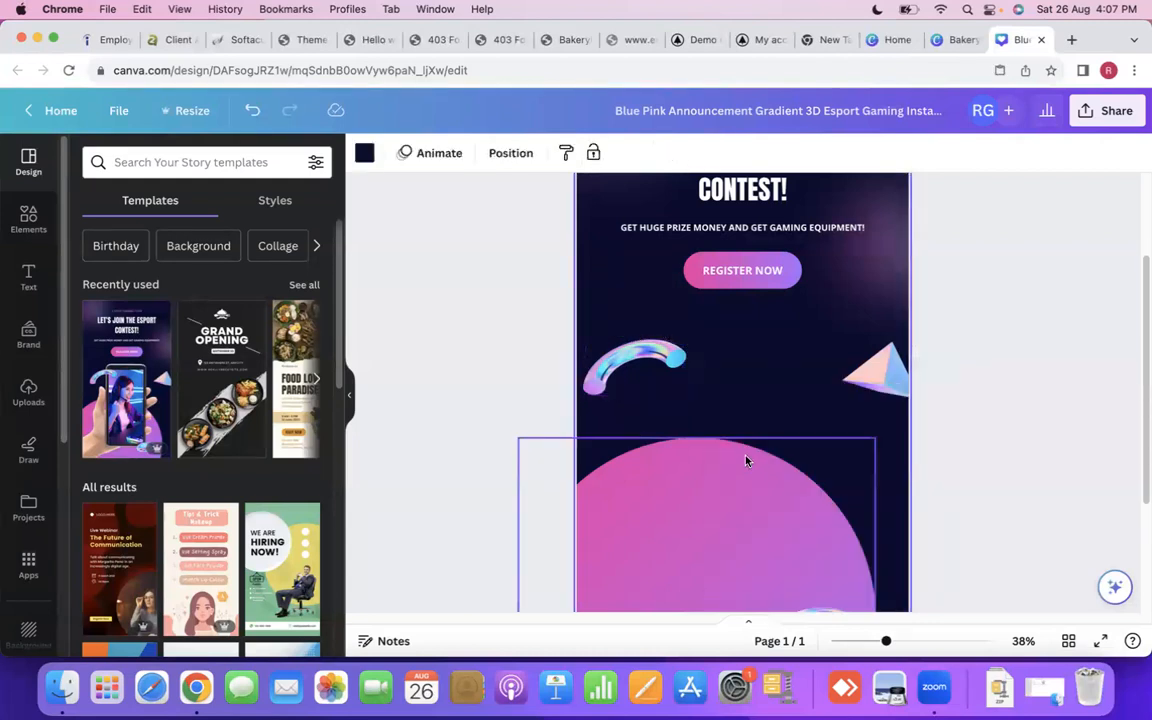
- Move the pasted BakeryKing logo into the space below the REGISTER NOW button, between the iridescent arc and the pyramid
scroll(699, 470, "down", 1)
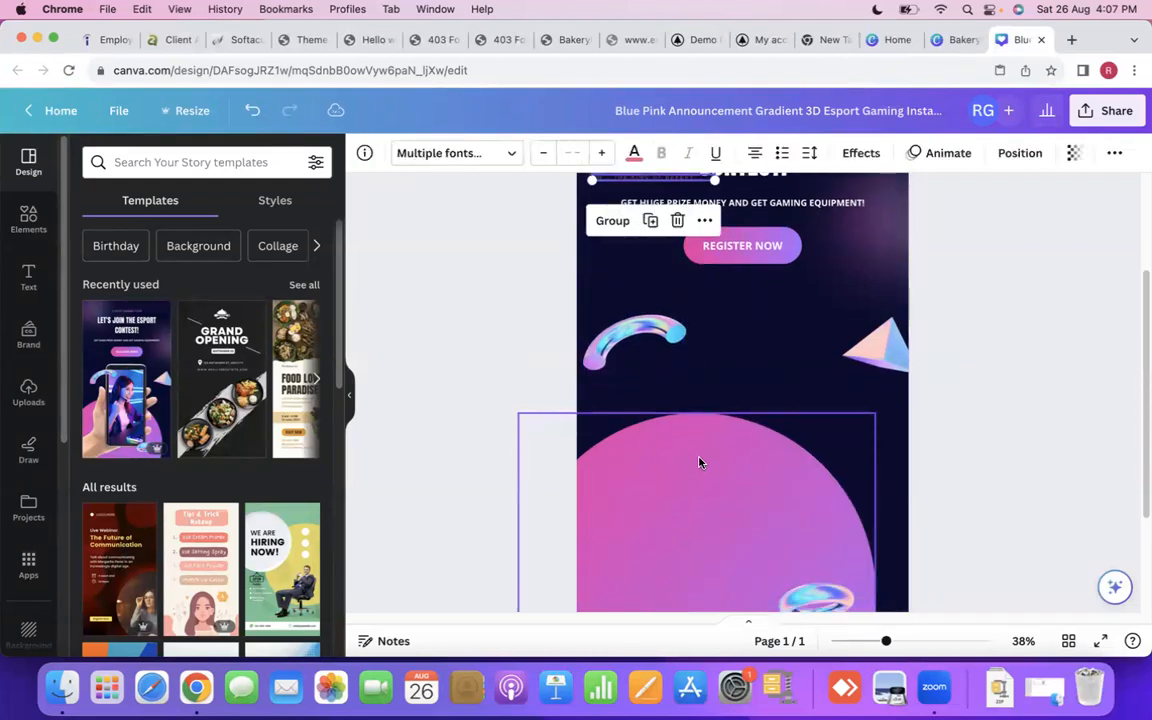
scroll(699, 464, "up", 3)
left_click_drag(656, 333, 743, 546)
scroll(735, 399, "down", 3)
left_click_drag(800, 290, 833, 311)
- Move the large pink circle down and towards the left edge, and shift the iridescent ring into the page's lower-right corner
left_click_drag(607, 417, 606, 542)
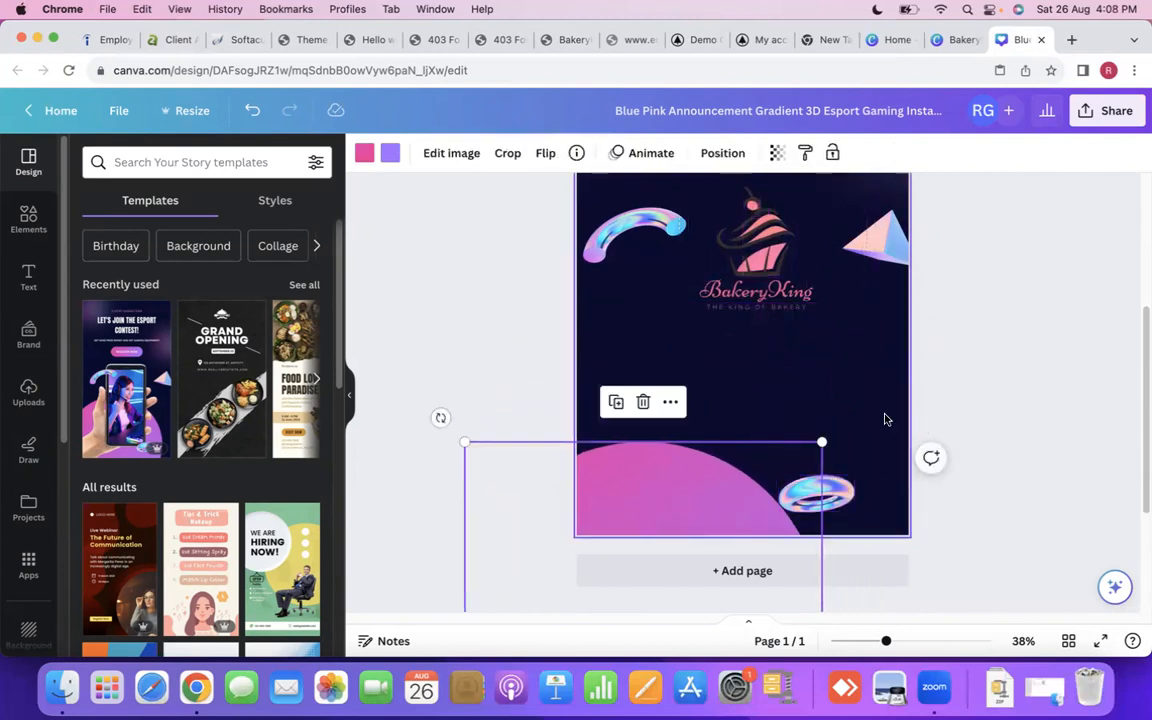
left_click(854, 458)
left_click(820, 495)
left_click_drag(822, 500, 861, 507)
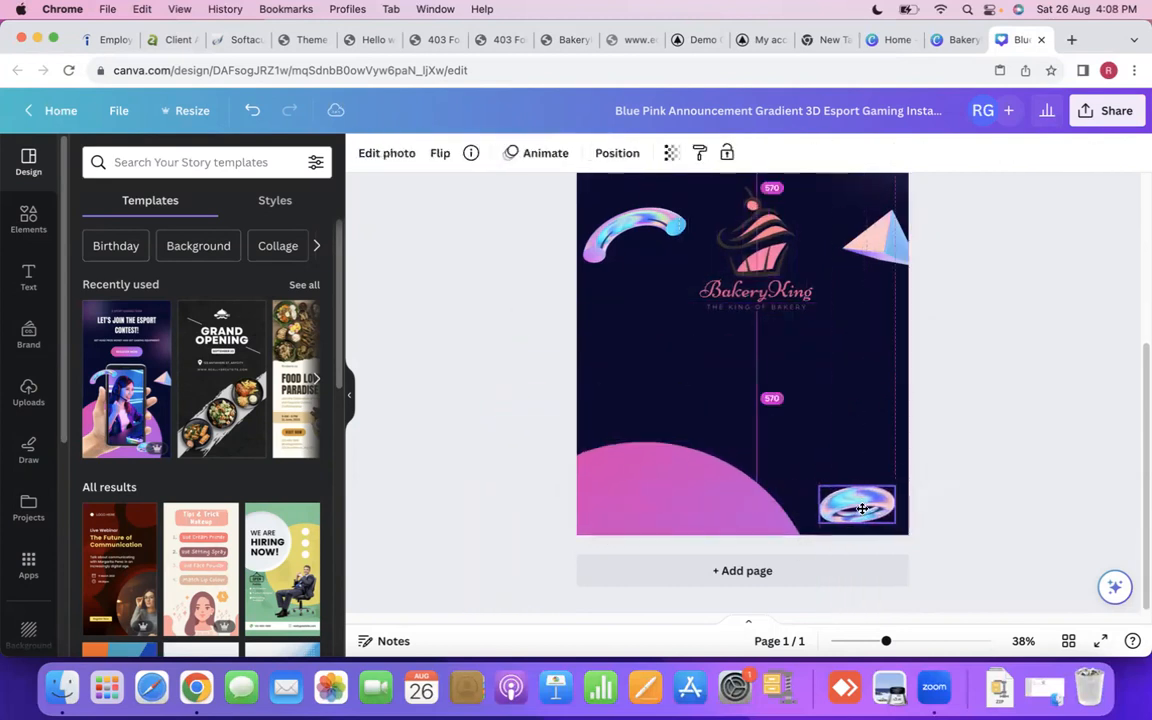
- Reposition the iridescent arc and the pyramid slightly lower on either side of the cupcake logo
scroll(645, 398, "up", 5)
scroll(595, 393, "down", 3)
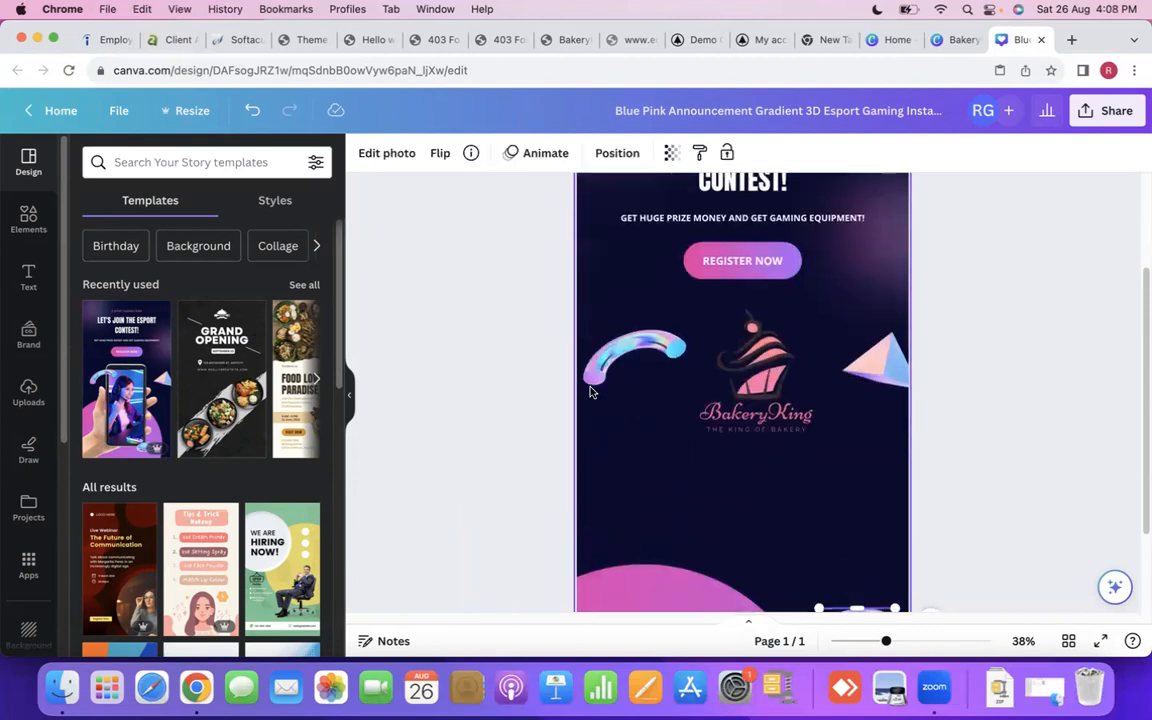
left_click_drag(615, 332, 606, 355)
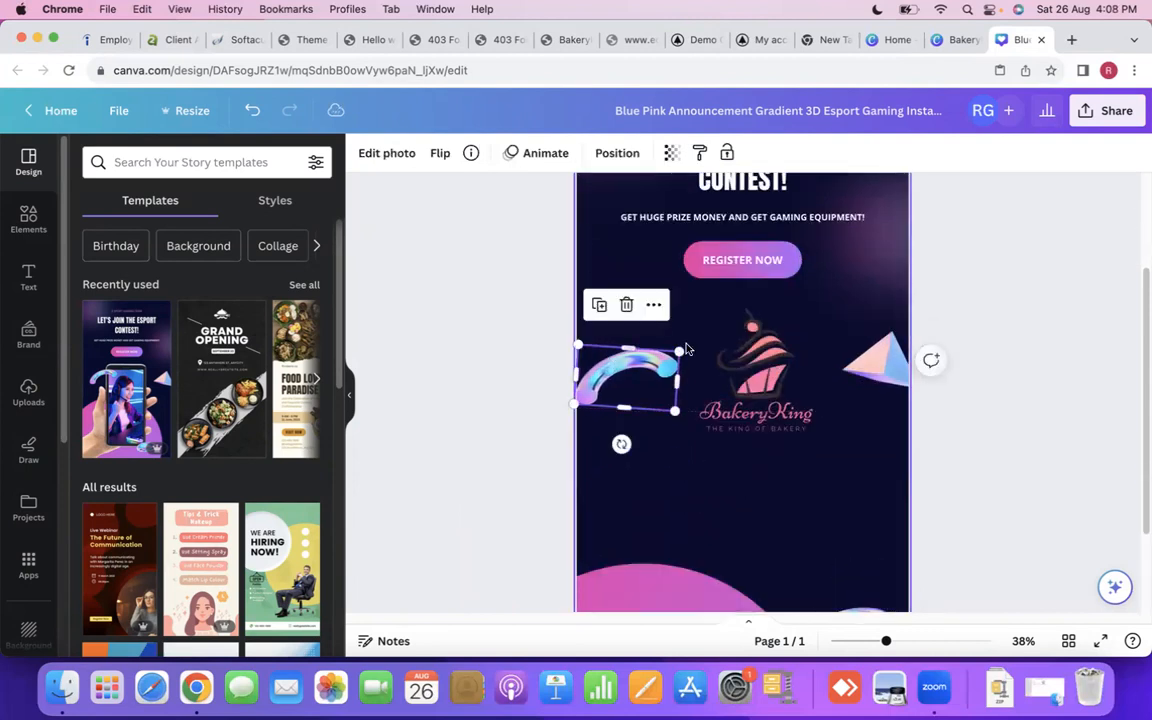
left_click(876, 362)
left_click_drag(876, 362, 856, 386)
left_click_drag(638, 372, 652, 376)
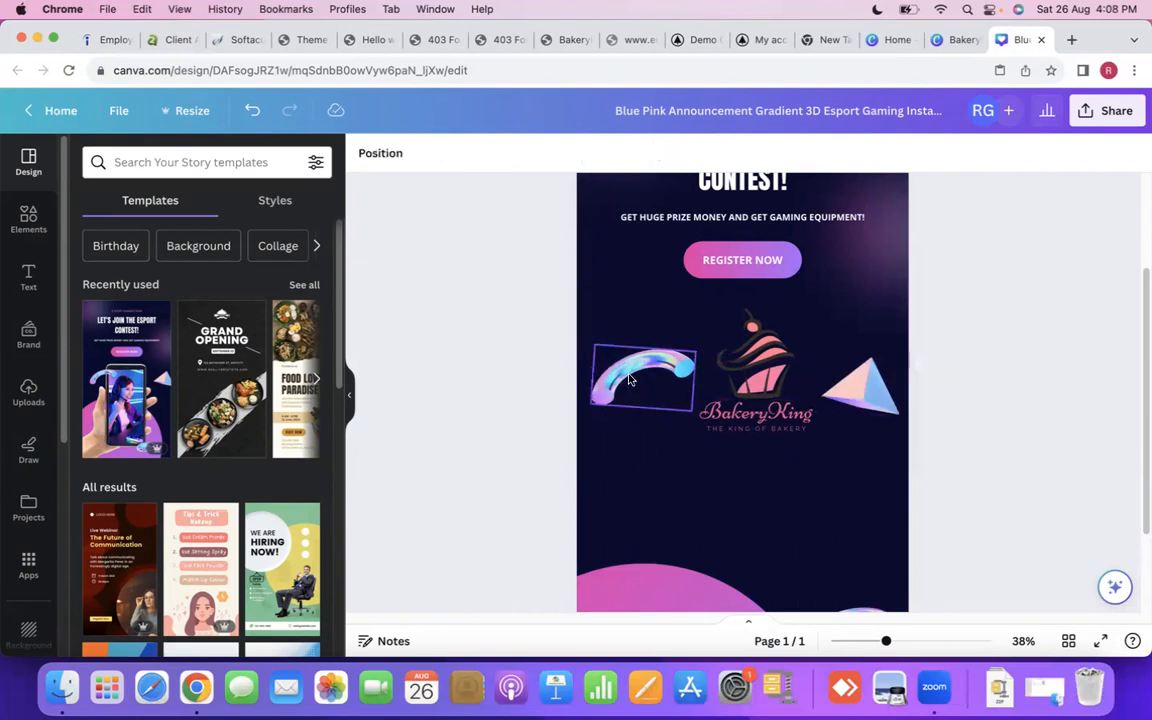
- Delete the iridescent arc and the pyramid on either side of the logo
right_click(600, 362)
left_click(684, 336)
left_click(860, 385)
right_click(876, 385)
mouse_move(935, 381)
left_click(929, 336)
left_click(740, 412)
left_click(645, 326)
left_click_drag(645, 326, 845, 437)
left_click(633, 403)
- Delete the REGISTER NOW button with its label and the iridescent ring near the page's lower-right corner
scroll(653, 370, "up", 5)
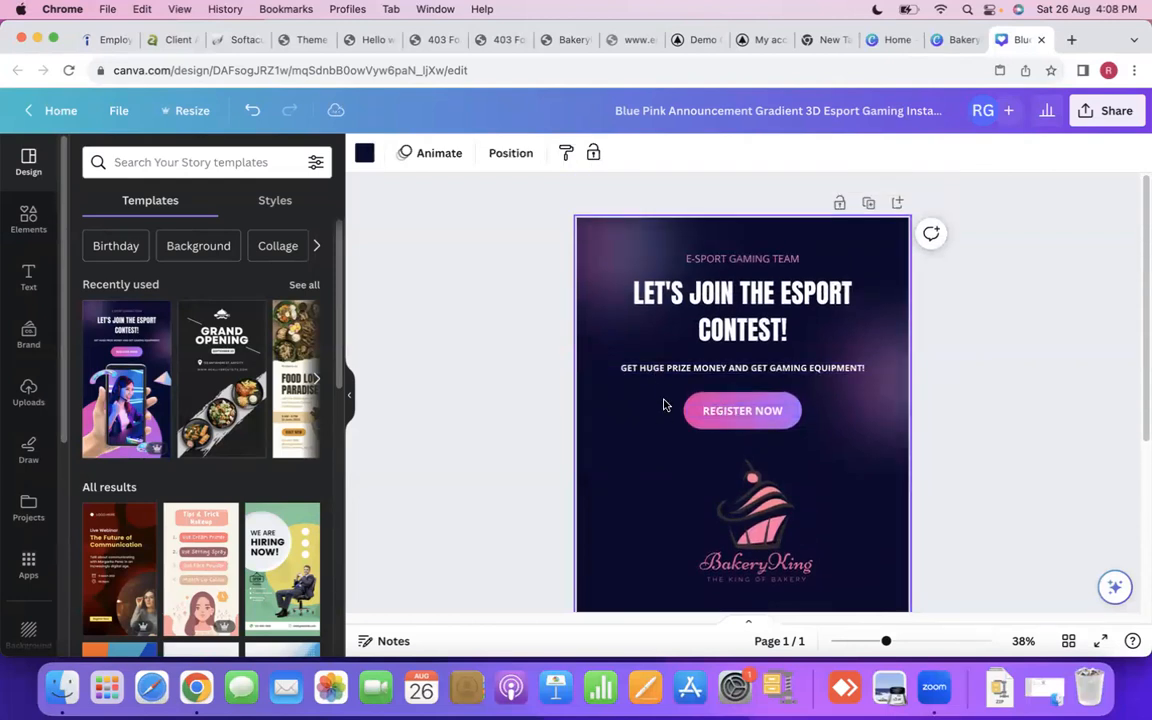
left_click(753, 424)
right_click(735, 406)
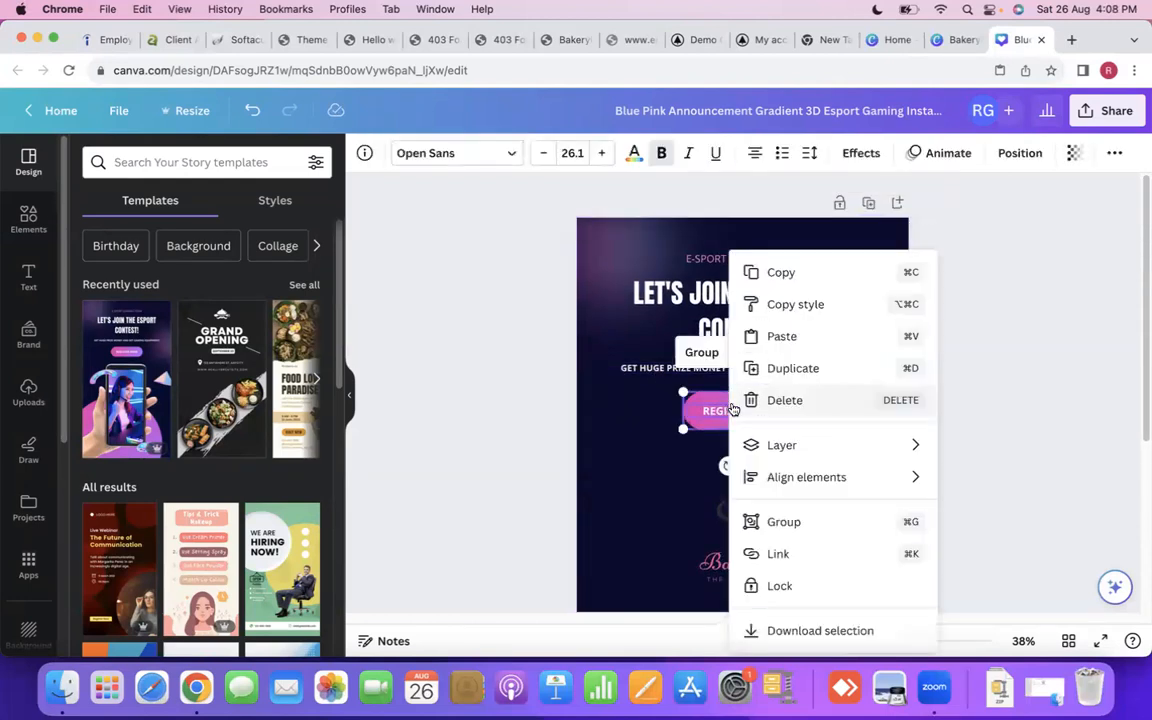
left_click(755, 400)
scroll(700, 398, "down", 5)
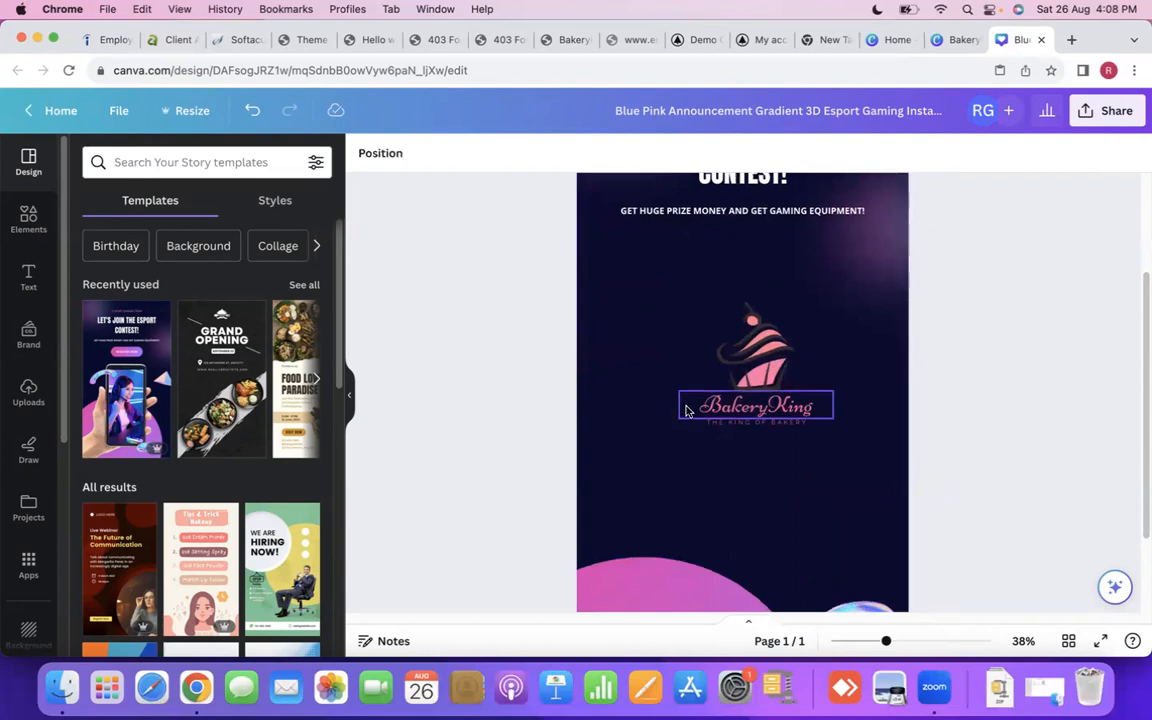
right_click(847, 510)
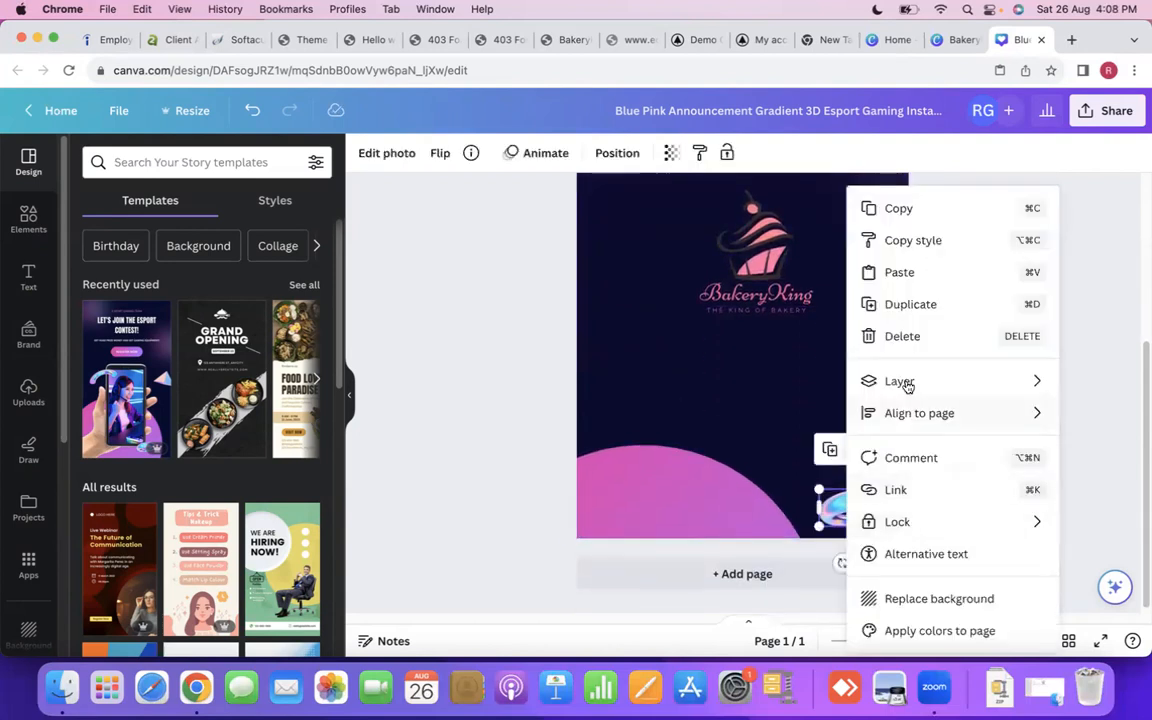
left_click(905, 334)
scroll(688, 424, "up", 2)
scroll(688, 424, "up", 2)
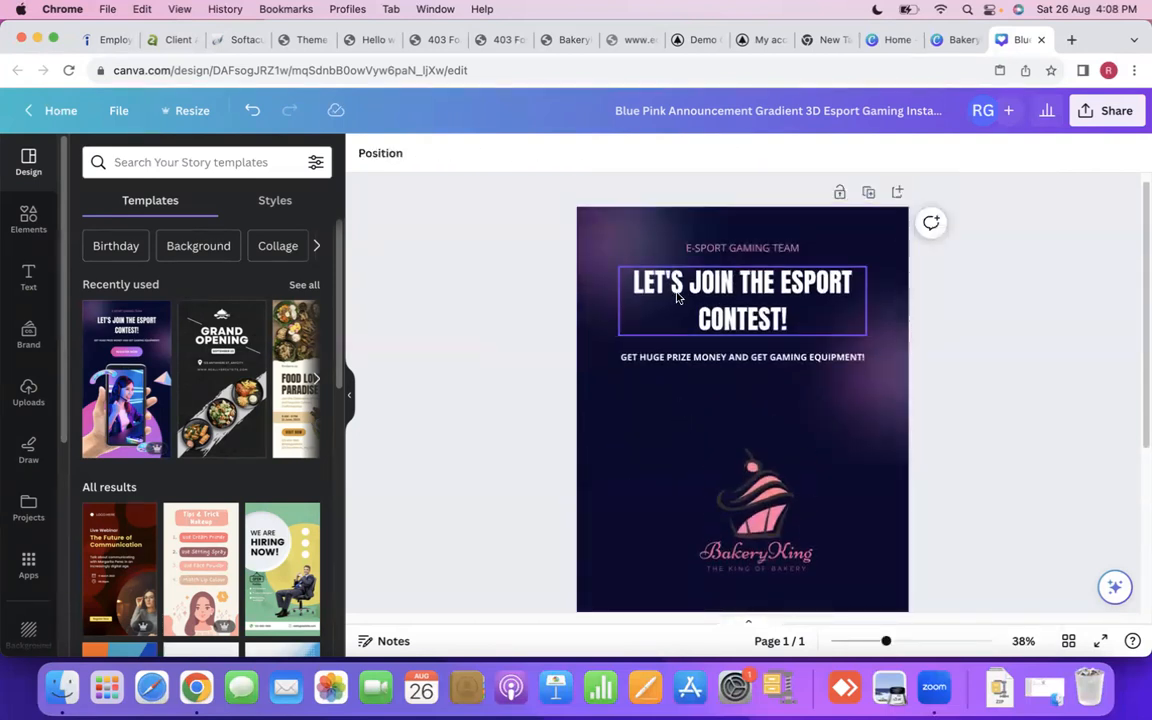
left_click(597, 455)
scroll(660, 430, "down", 3)
scroll(651, 421, "up", 3)
left_click_drag(673, 472, 788, 545)
left_click(645, 479)
- Delete the purple glow graphic at the right edge of the page
left_click(840, 426)
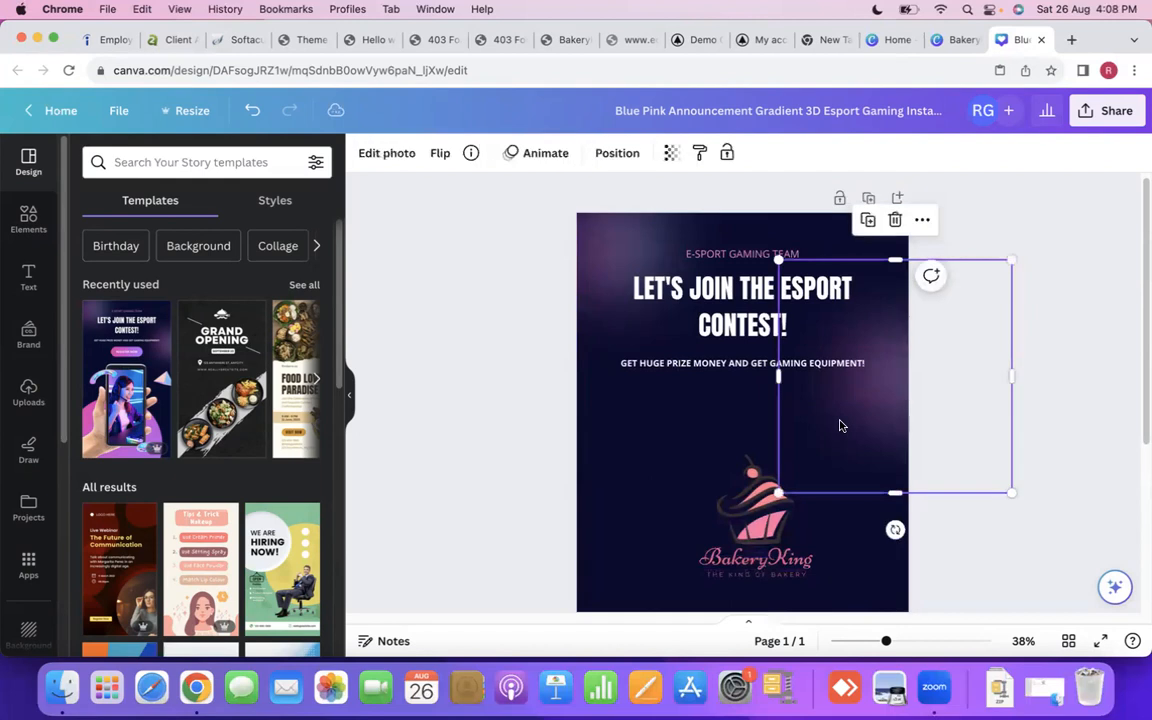
right_click(841, 418)
left_click(900, 337)
- Enlarge the cupcake graphic and BakeryKing wordmark together and centre them horizontally just below the gaming equipment text line
left_click_drag(681, 470, 889, 629)
left_click_drag(781, 544, 738, 509)
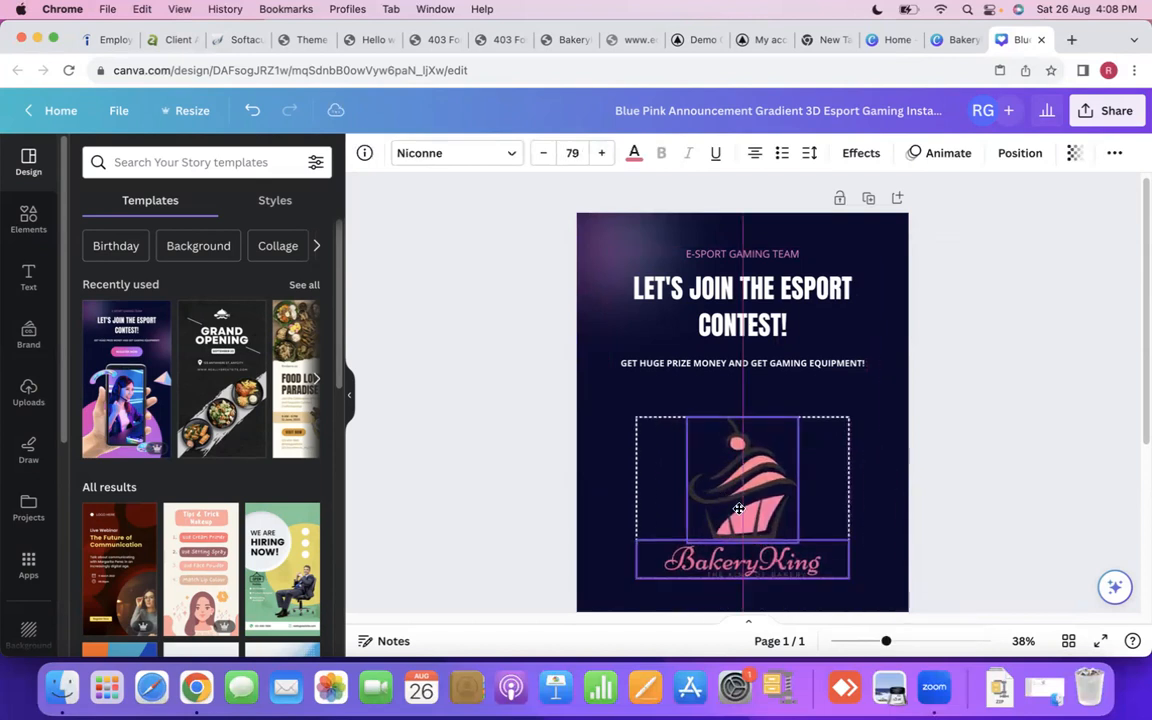
scroll(728, 509, "down", 3)
scroll(728, 509, "up", 1)
left_click_drag(756, 402, 757, 371)
scroll(757, 373, "up", 3)
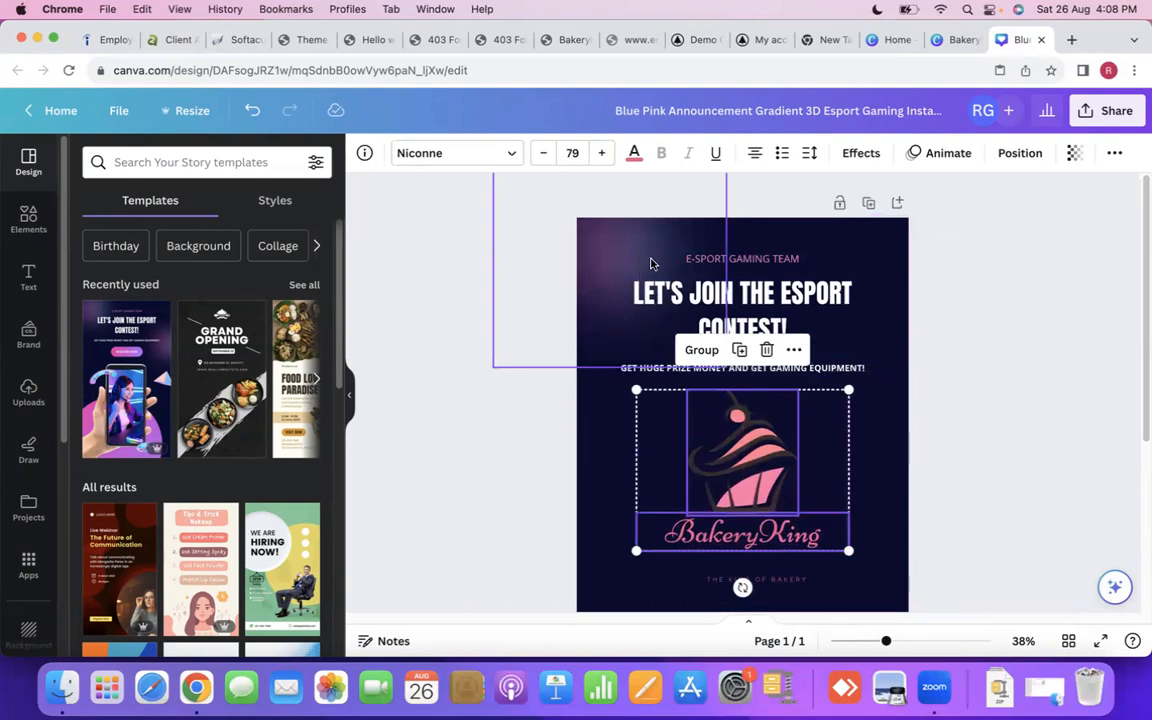
- Copy the three text lines at the top of the page and paste them below the logo, above the pink circle
left_click(729, 270)
left_click_drag(887, 239, 742, 375)
right_click(740, 303)
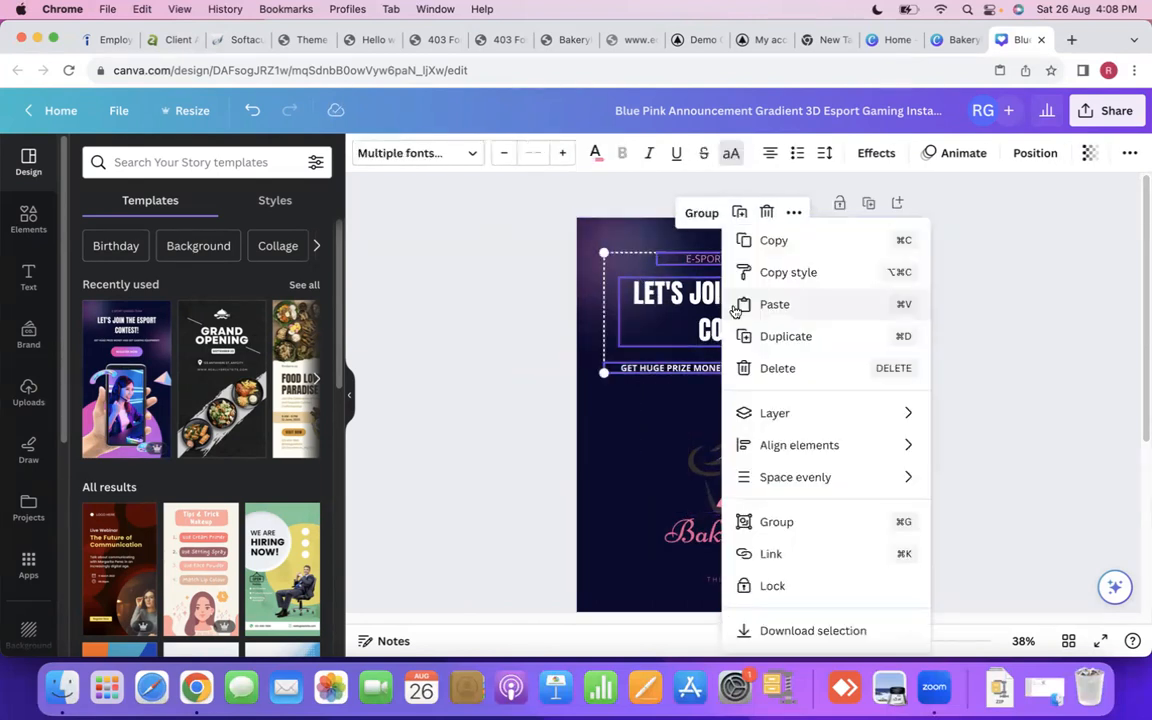
left_click(791, 252)
scroll(661, 297, "down", 5)
right_click(638, 463)
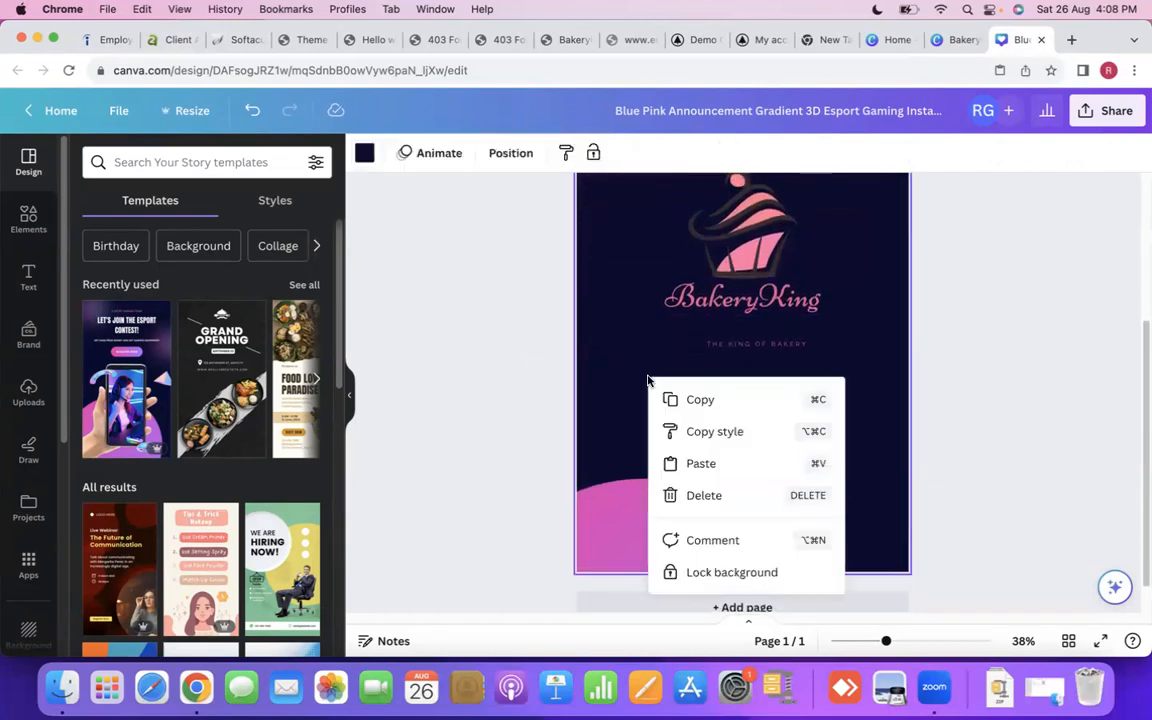
left_click(700, 464)
left_click_drag(724, 388, 728, 424)
scroll(728, 424, "up", 5)
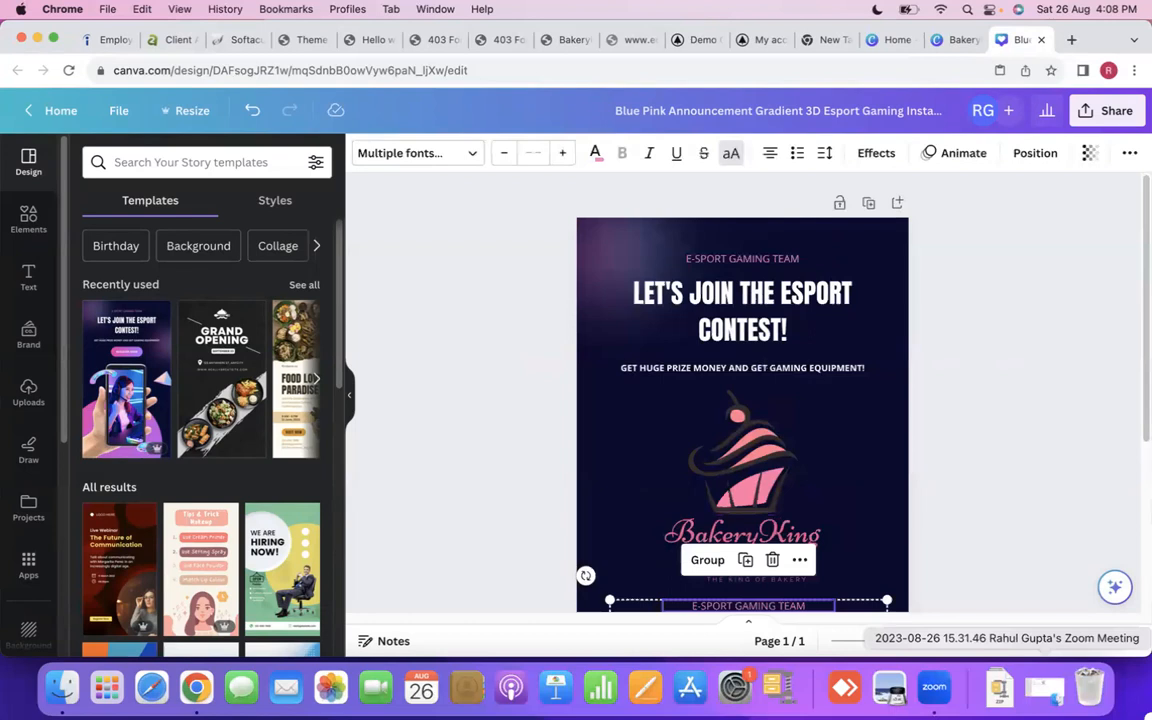
- Delete the original three text lines at the top and move the complete BakeryKing logo with its tagline up into that space
left_click_drag(833, 241, 769, 373)
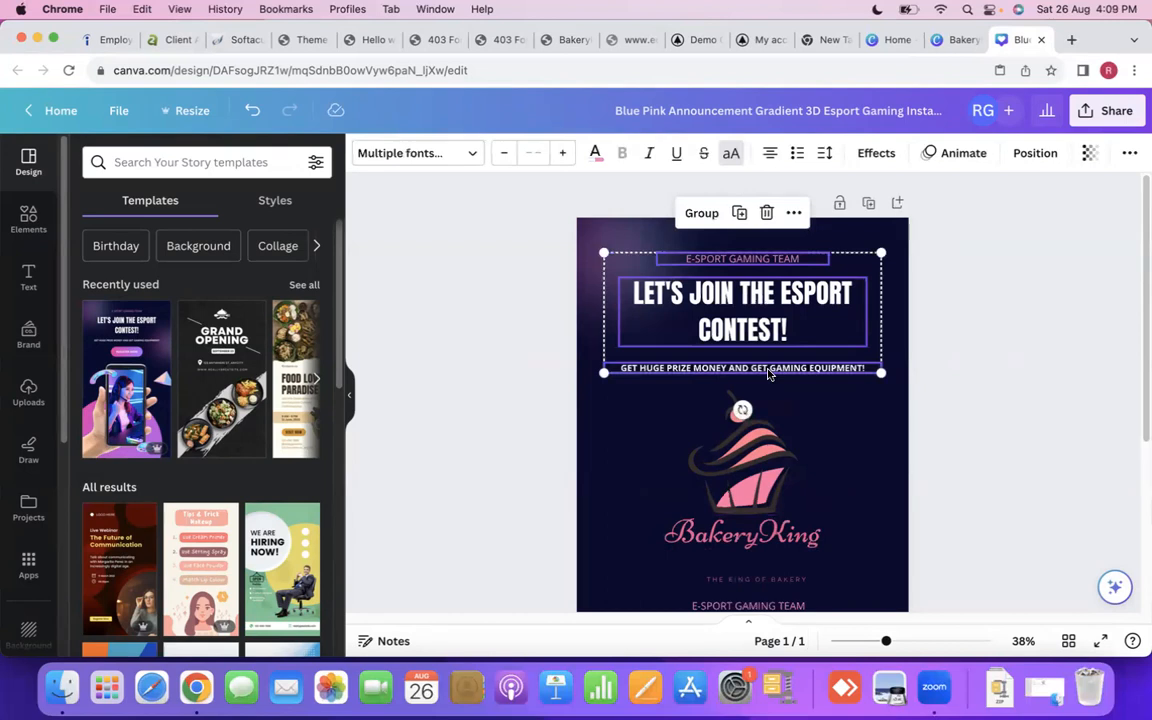
key("Delete")
scroll(700, 362, "down", 2)
scroll(632, 354, "up", 2)
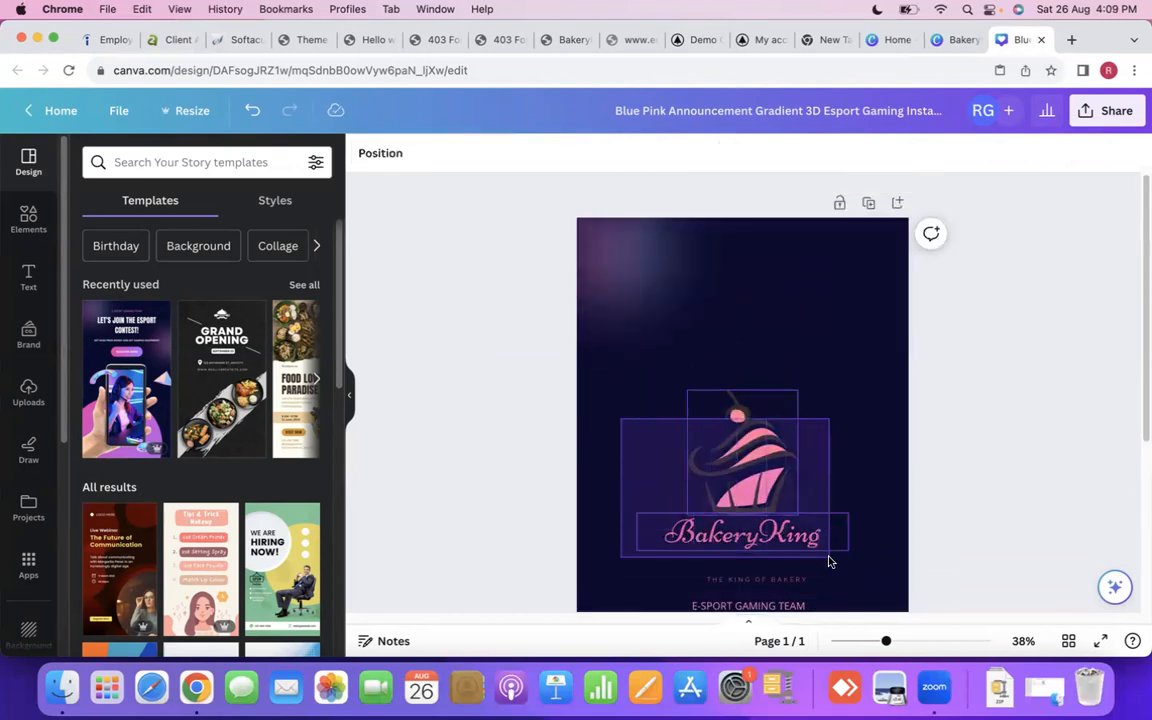
left_click_drag(772, 520, 772, 449)
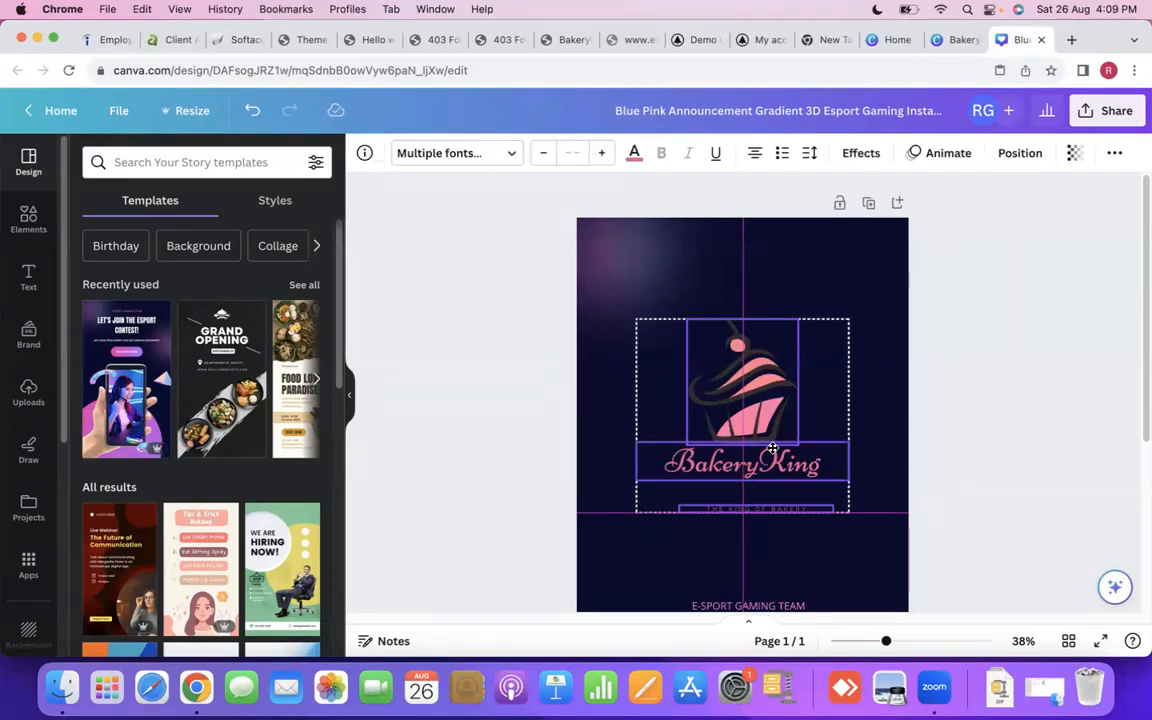
- Move the three copied text lines up closer to the logo and lower the pink circle further down the page
scroll(772, 448, "down", 5)
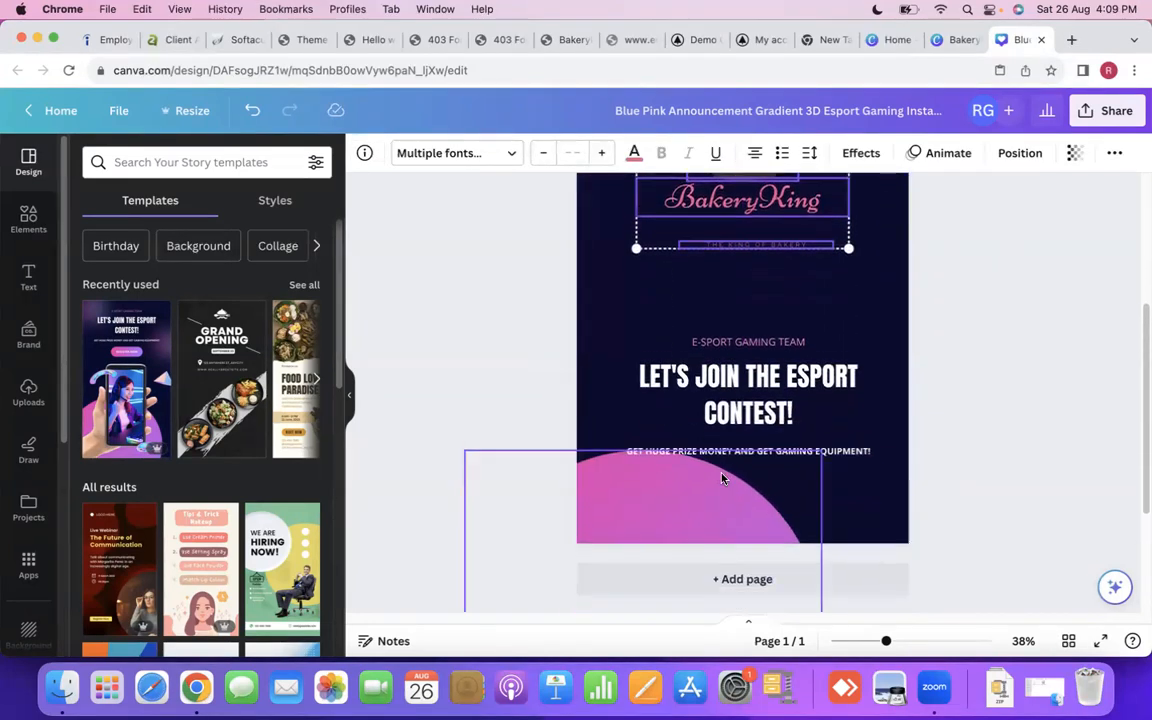
left_click_drag(614, 321, 862, 448)
left_click_drag(724, 400, 727, 332)
left_click(517, 481)
left_click_drag(699, 437, 687, 522)
scroll(687, 522, "up", 5)
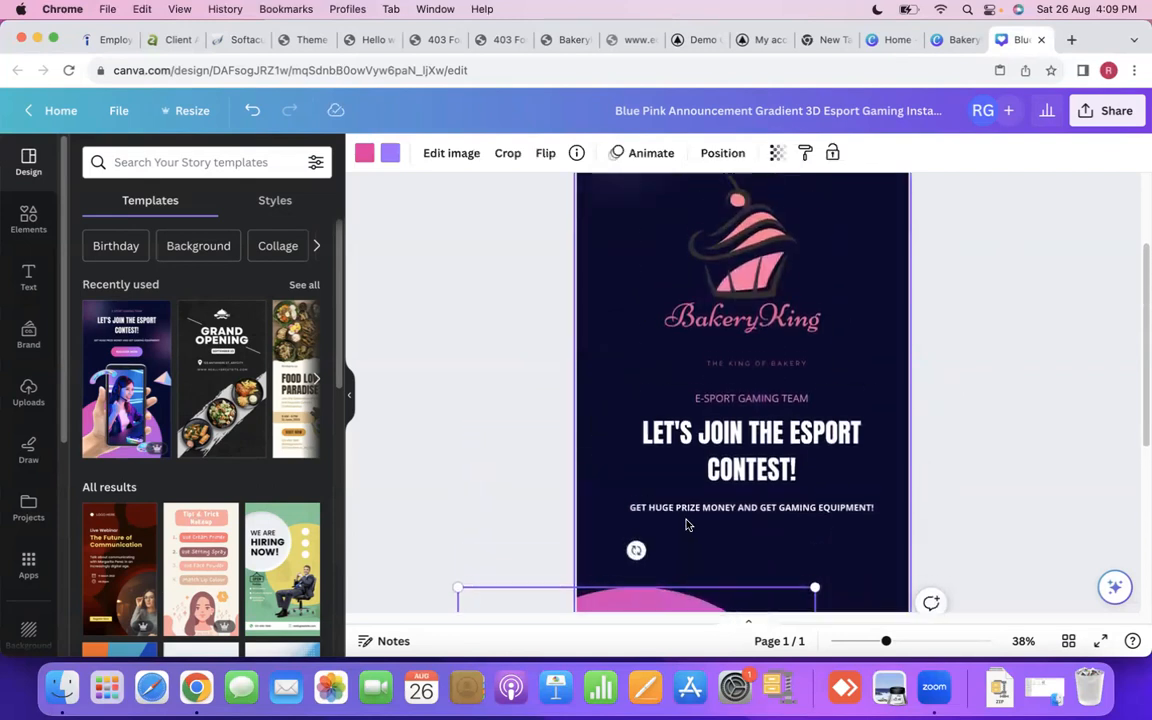
- Move the THE KING OF BAKERY tagline up and centre it directly beneath the BakeryKing wordmark
left_click(738, 520)
left_click(738, 520)
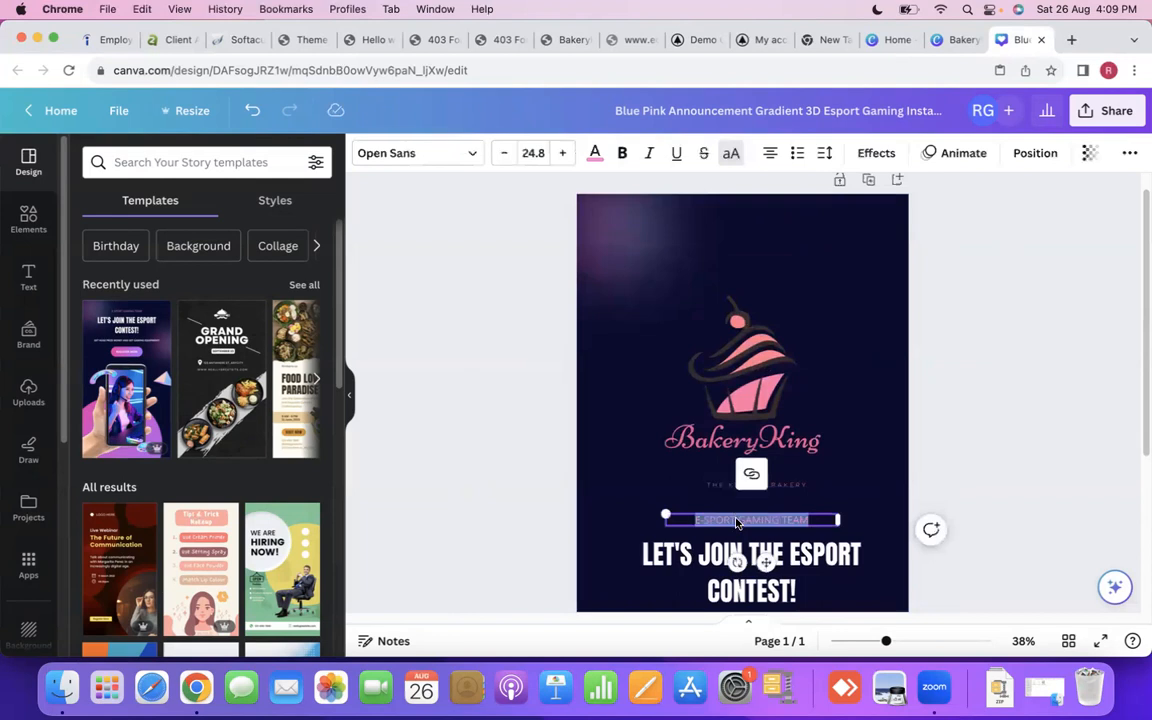
scroll(948, 459, "down", 1)
left_click(704, 465)
left_click_drag(704, 465, 700, 442)
left_click(964, 417)
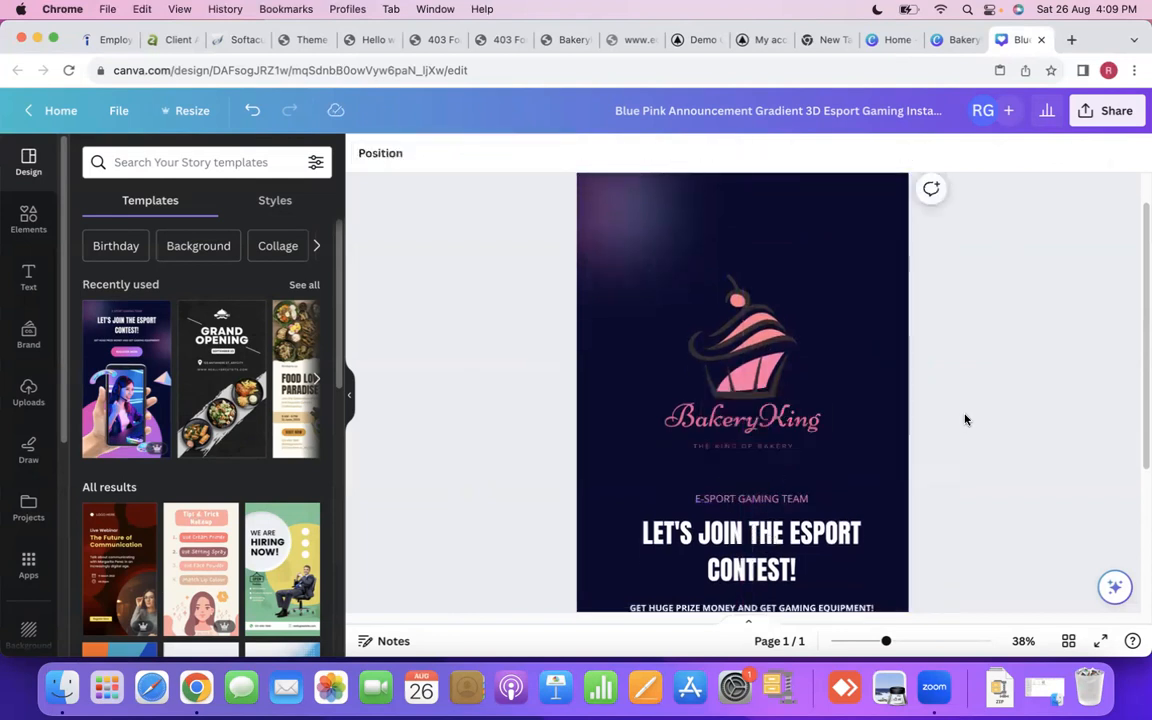
- Delete the E-SPORT GAMING TEAM text line above the headline
scroll(964, 417, "down", 1)
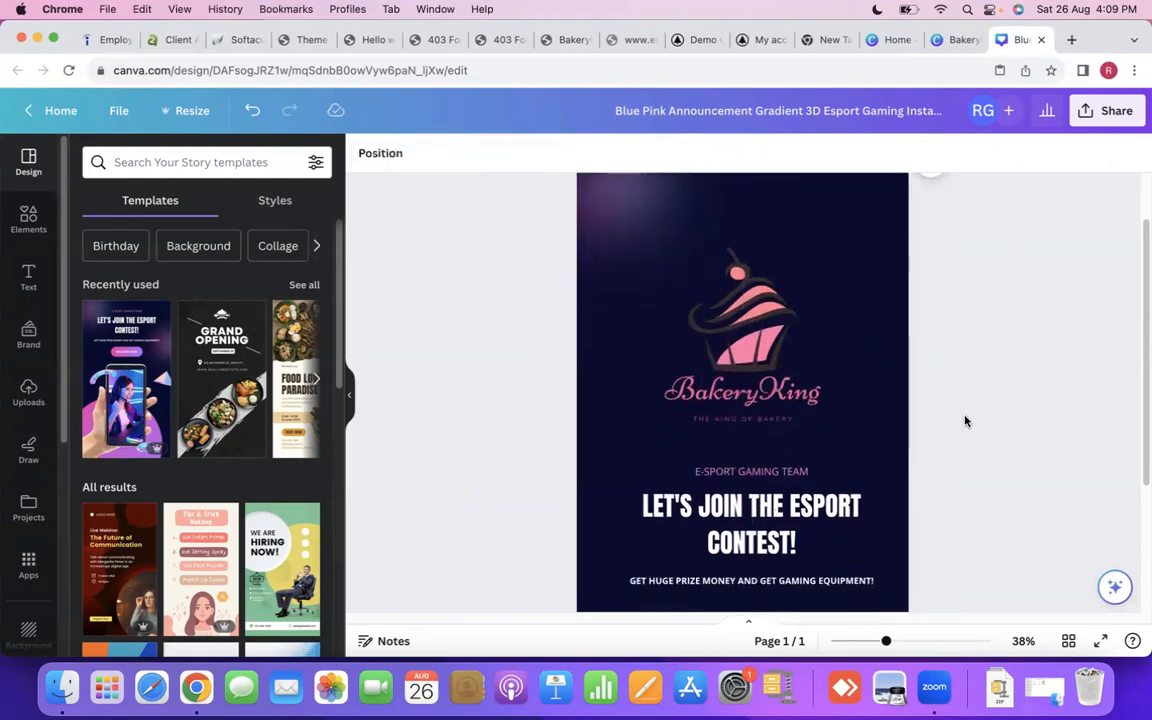
left_click(721, 476)
double_click(730, 472)
right_click(733, 473)
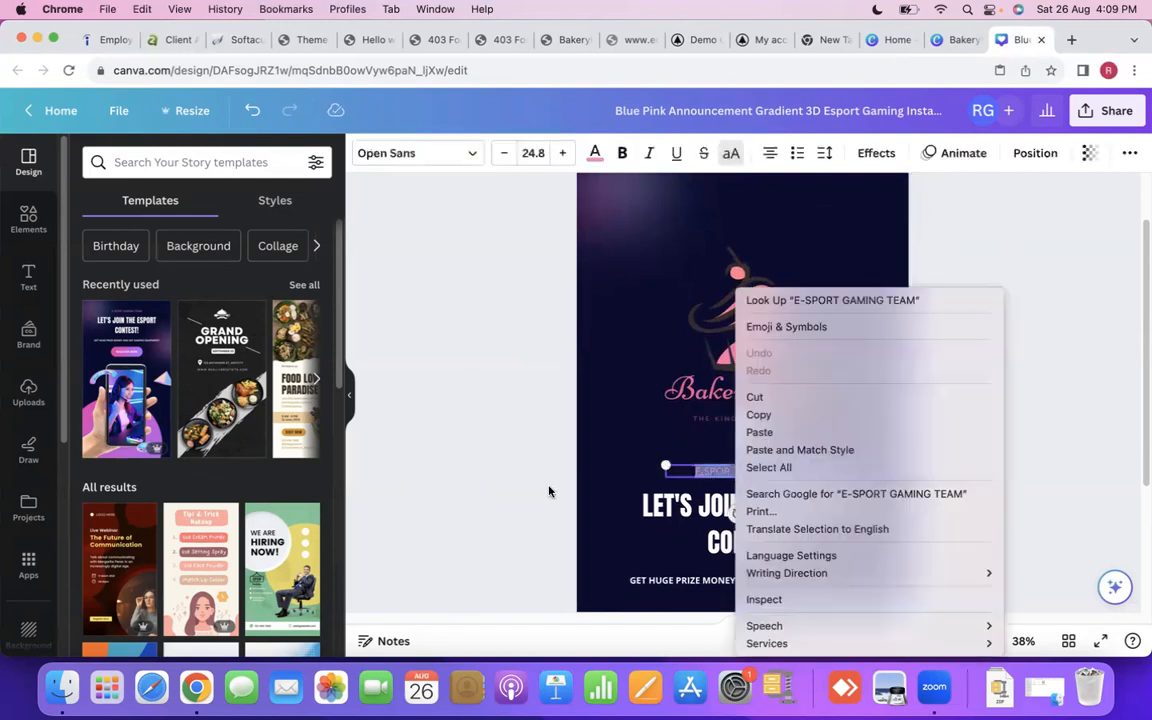
left_click(548, 491)
right_click(696, 473)
left_click(529, 499)
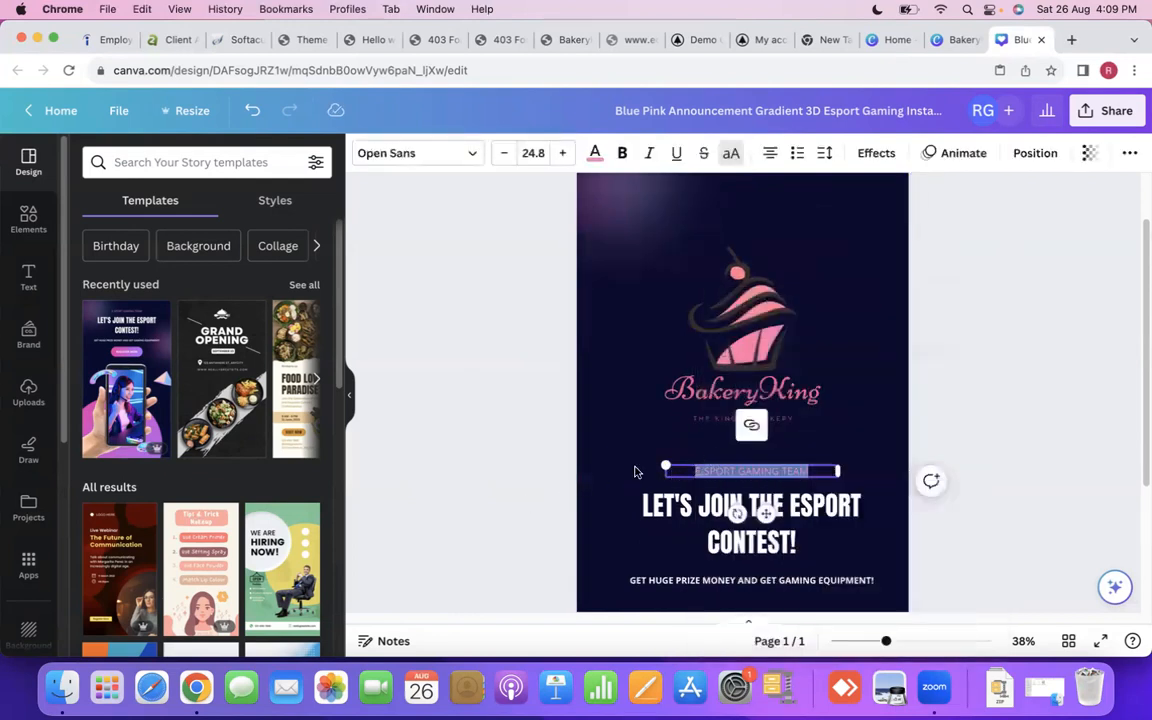
left_click(634, 471)
right_click(717, 475)
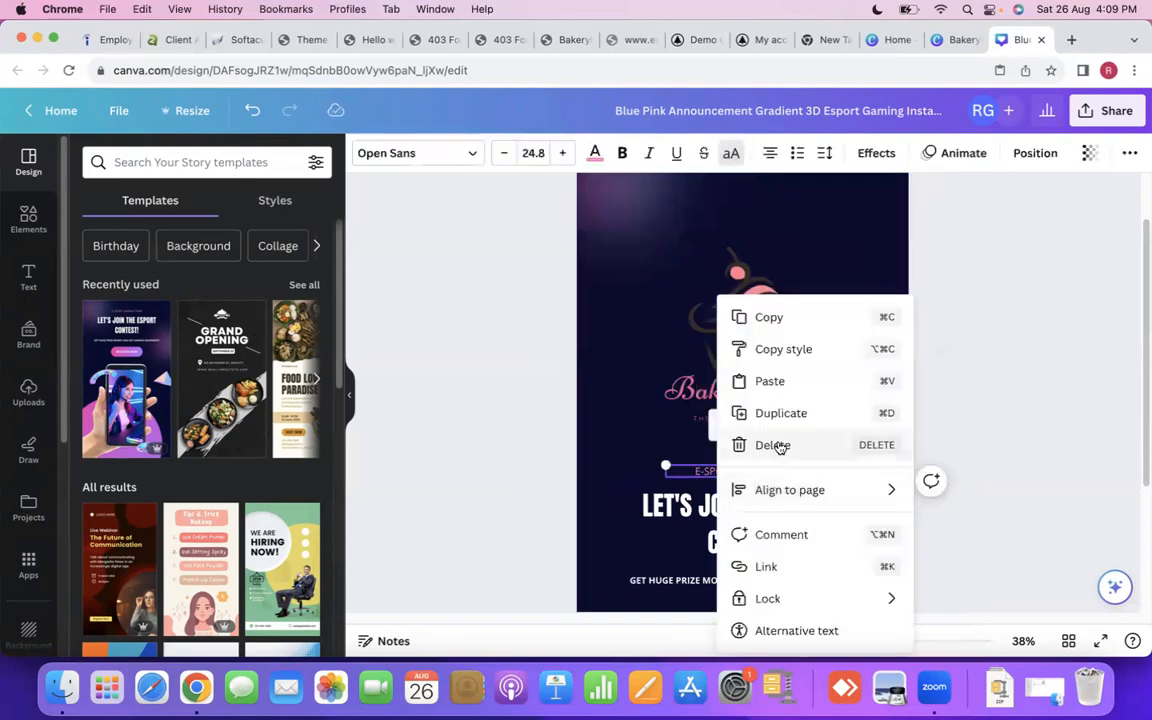
left_click(748, 443)
- Replace the esport contest headline with "YOUR FAVOURITE BAKERY!", keeping the exclamation mark
left_click(787, 538)
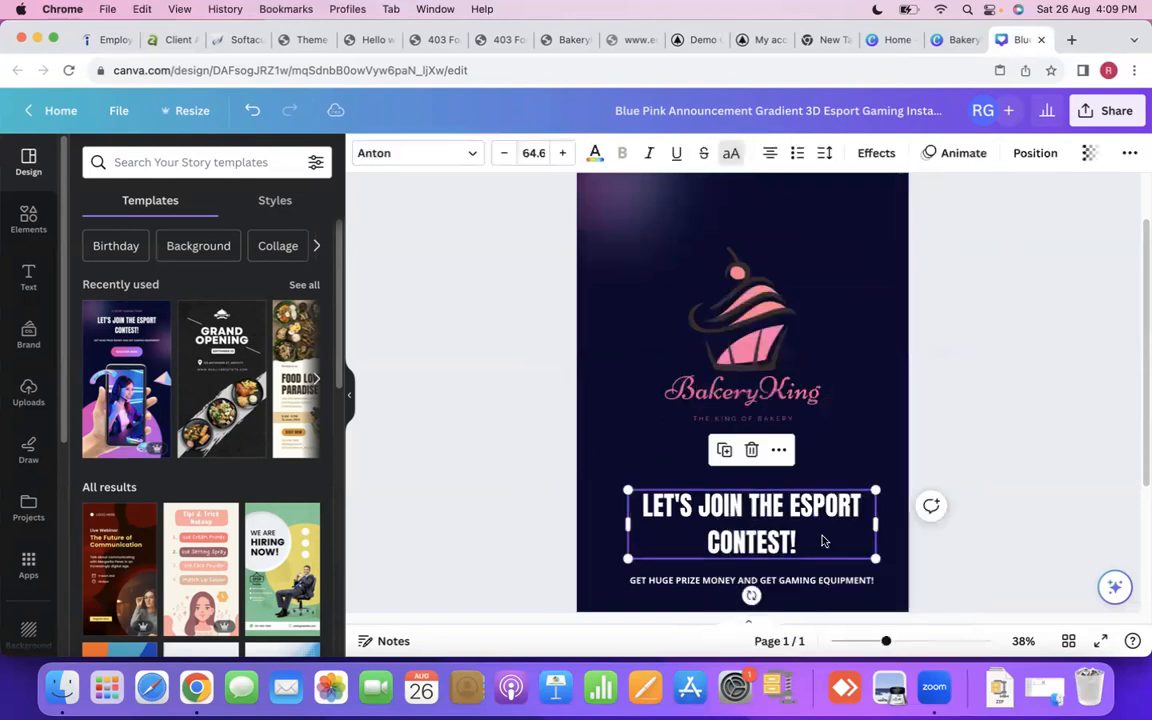
left_click(800, 540)
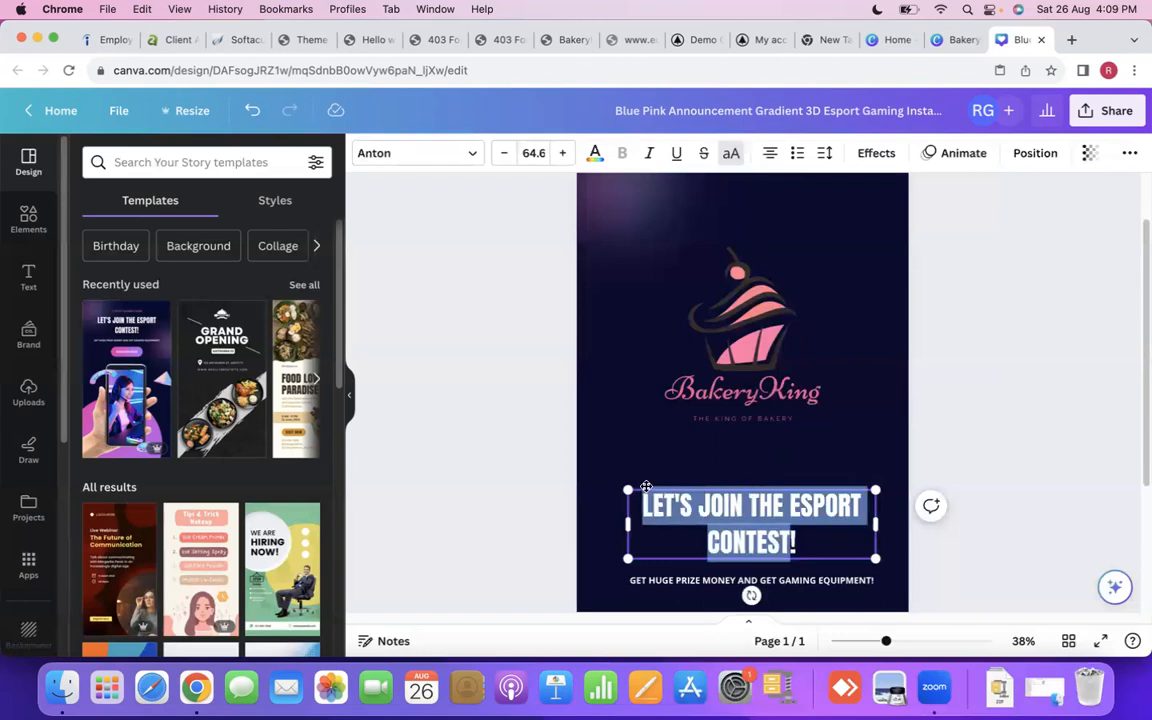
key("BackSpace")
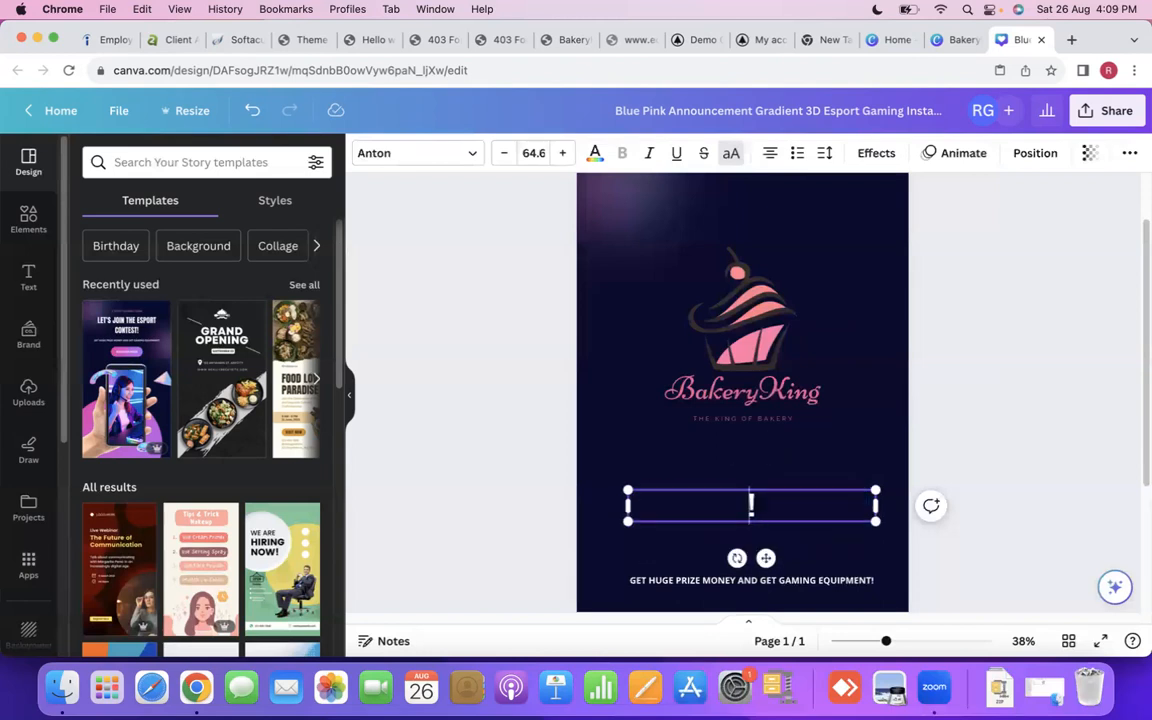
type("YOUR FAVOUR")
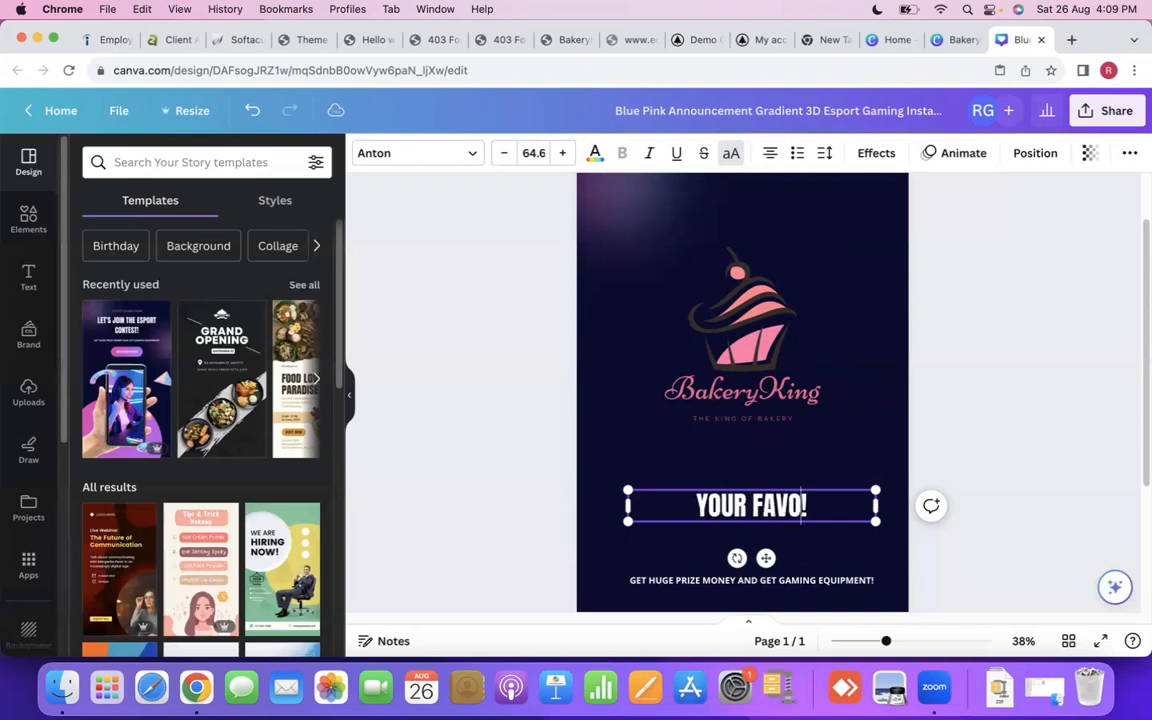
type("ITE ")
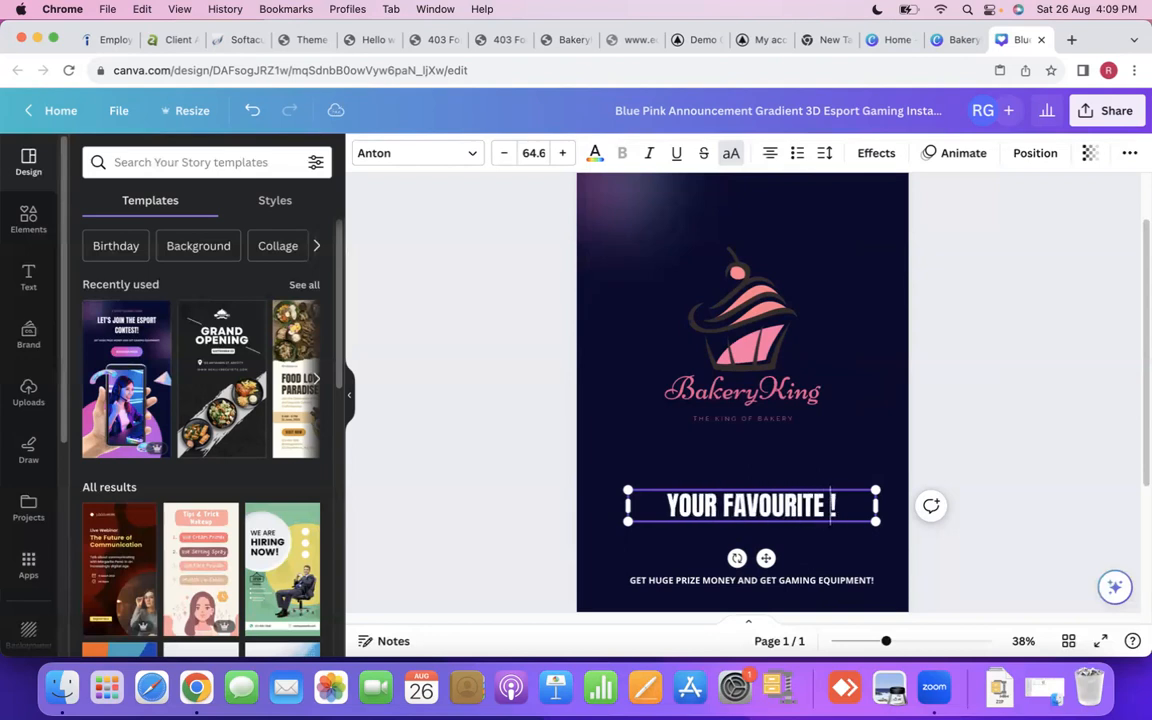
type("BAKER")
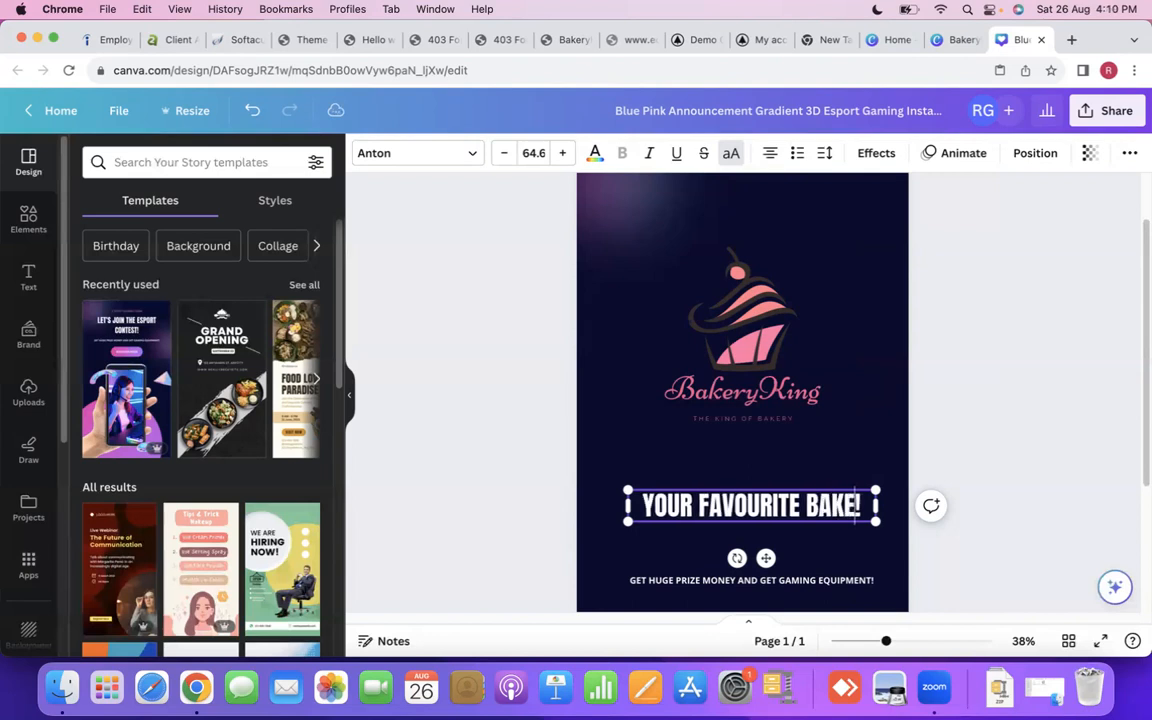
type("Y")
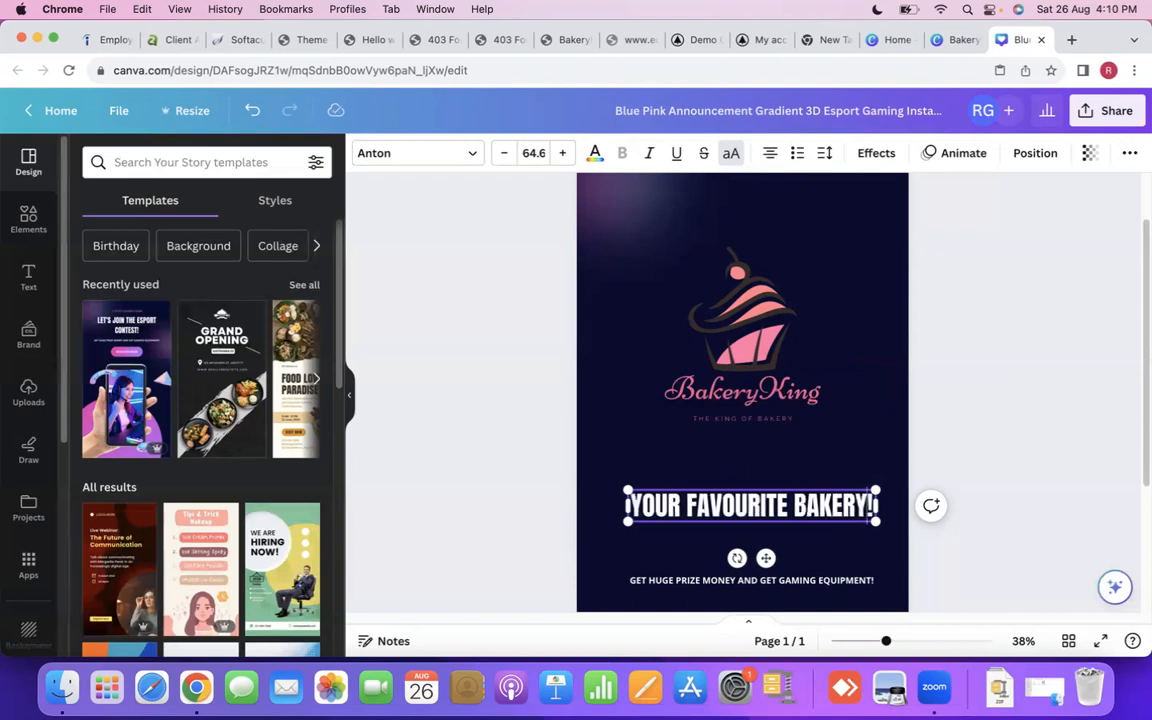
- Extend the headline to "YOUR FAVOURITE BAKERY STORE!" and reduce its font size to 52.6
key("Return")
type("STORE")
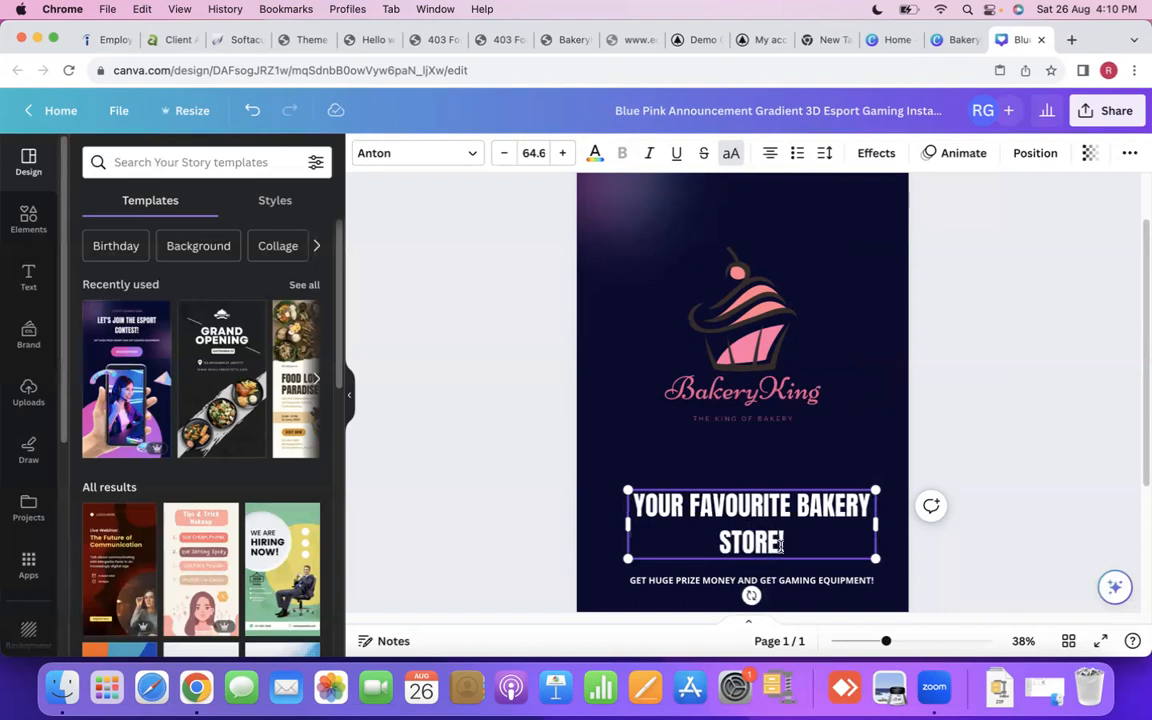
key("super+a")
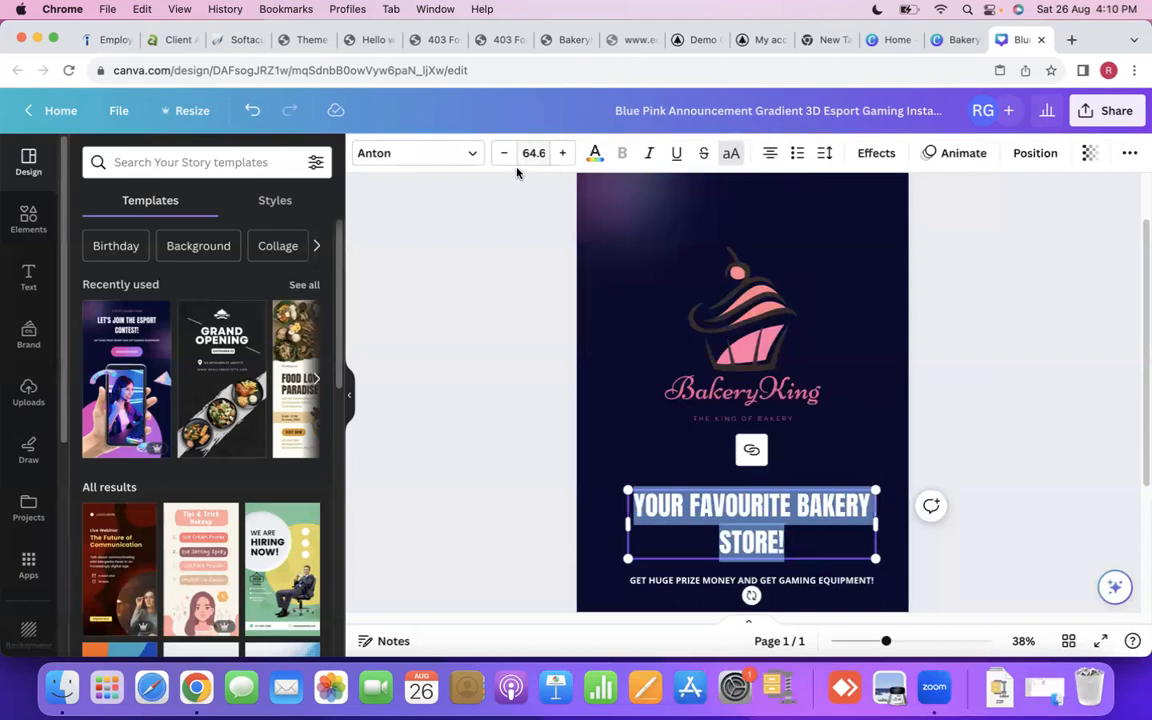
left_click(503, 153)
left_click(503, 153)
left_click(503, 153)
left_click(503, 153)
left_click(503, 153)
left_click(504, 155)
left_click(505, 158)
left_click(504, 155)
left_click(504, 155)
left_click(504, 155)
left_click(504, 155)
left_click(504, 155)
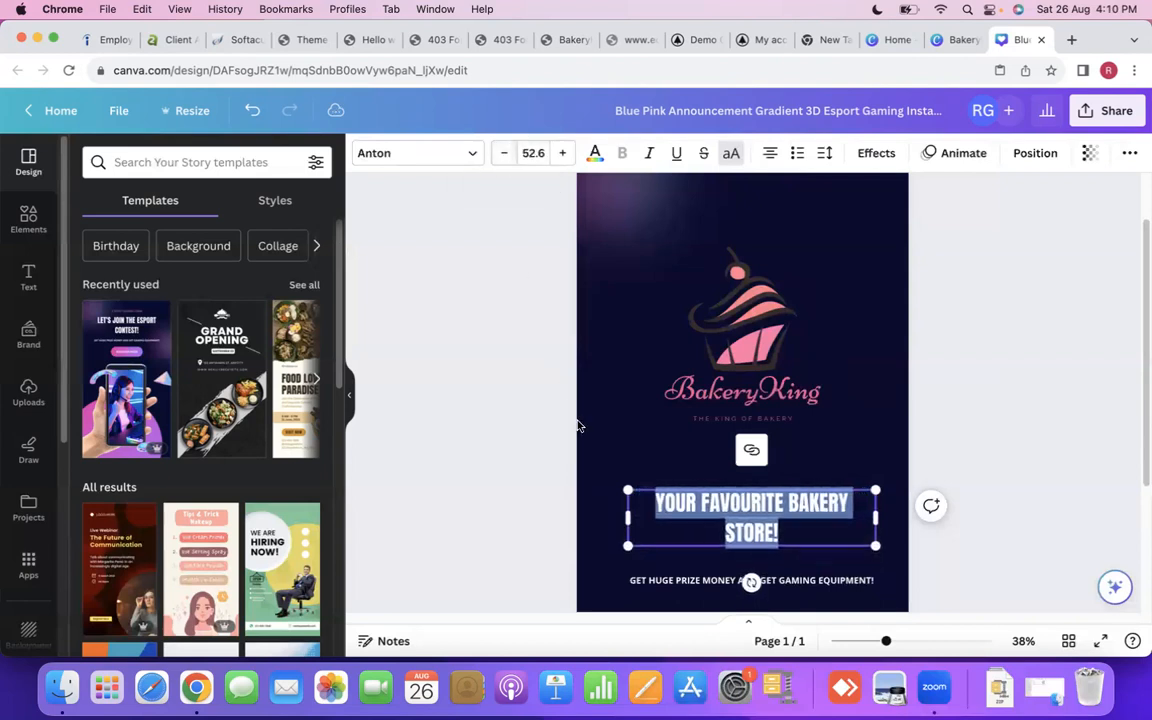
- Widen the headline's text box so the text fits on one line and move it up beneath the tagline
left_click_drag(628, 522, 613, 531)
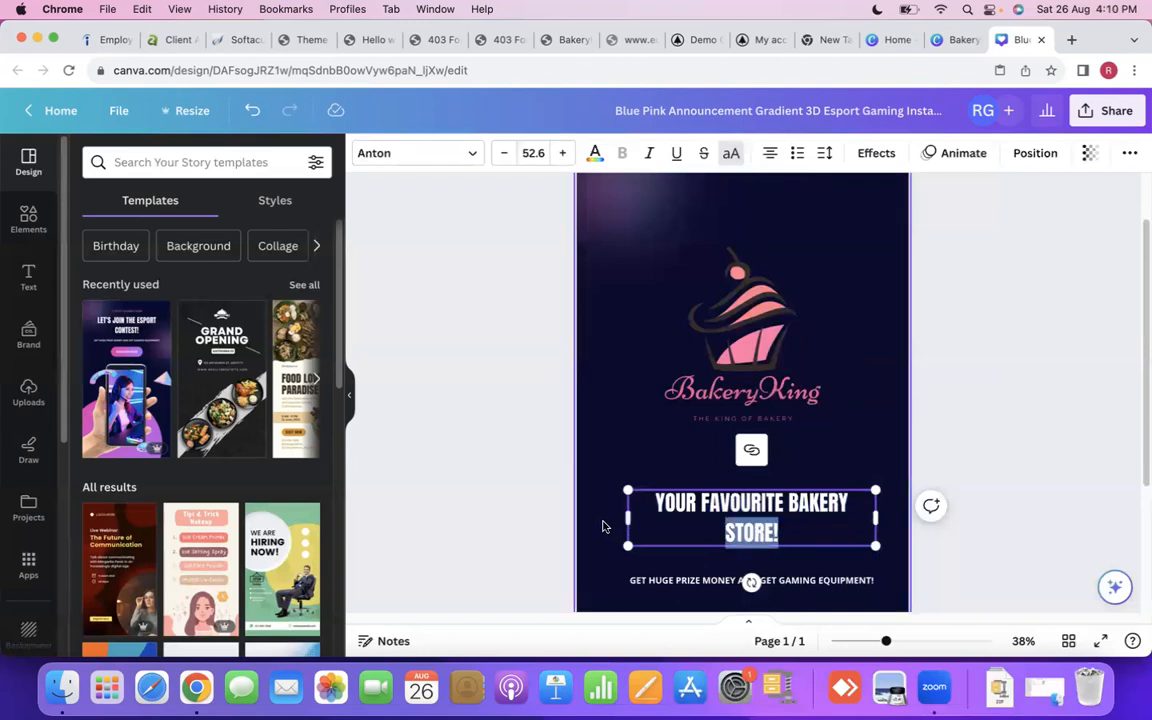
left_click(603, 527)
left_click(633, 522)
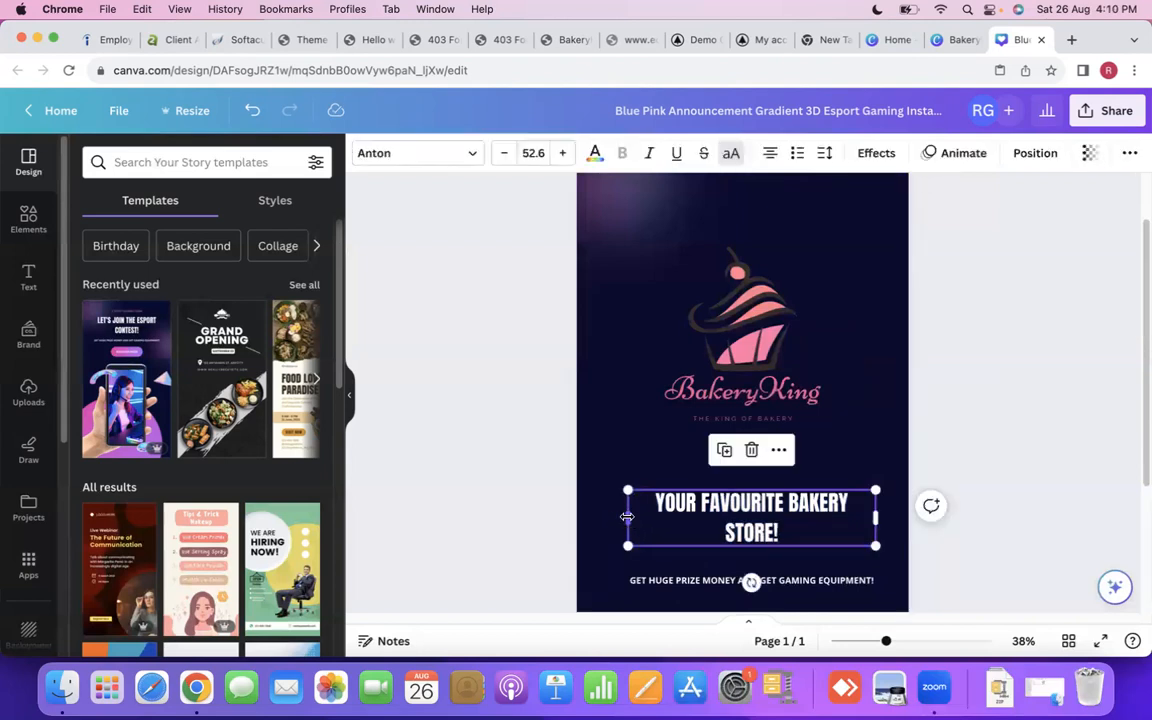
left_click_drag(627, 517, 607, 519)
left_click_drag(757, 497, 761, 460)
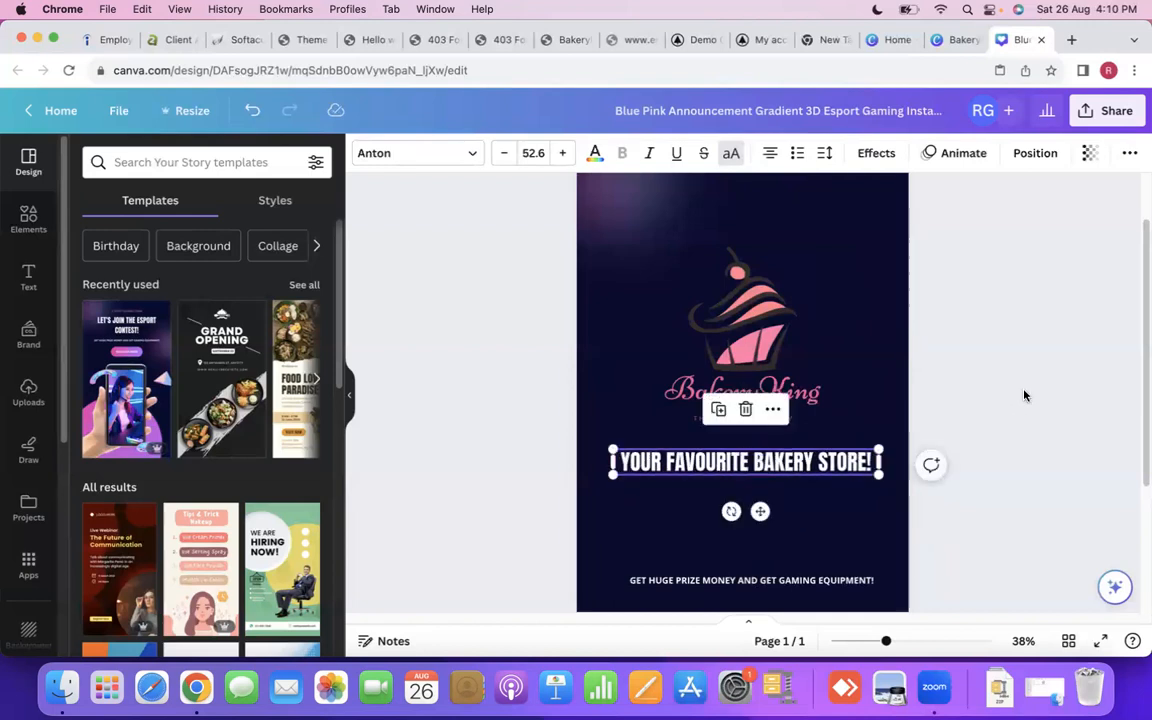
left_click(982, 437)
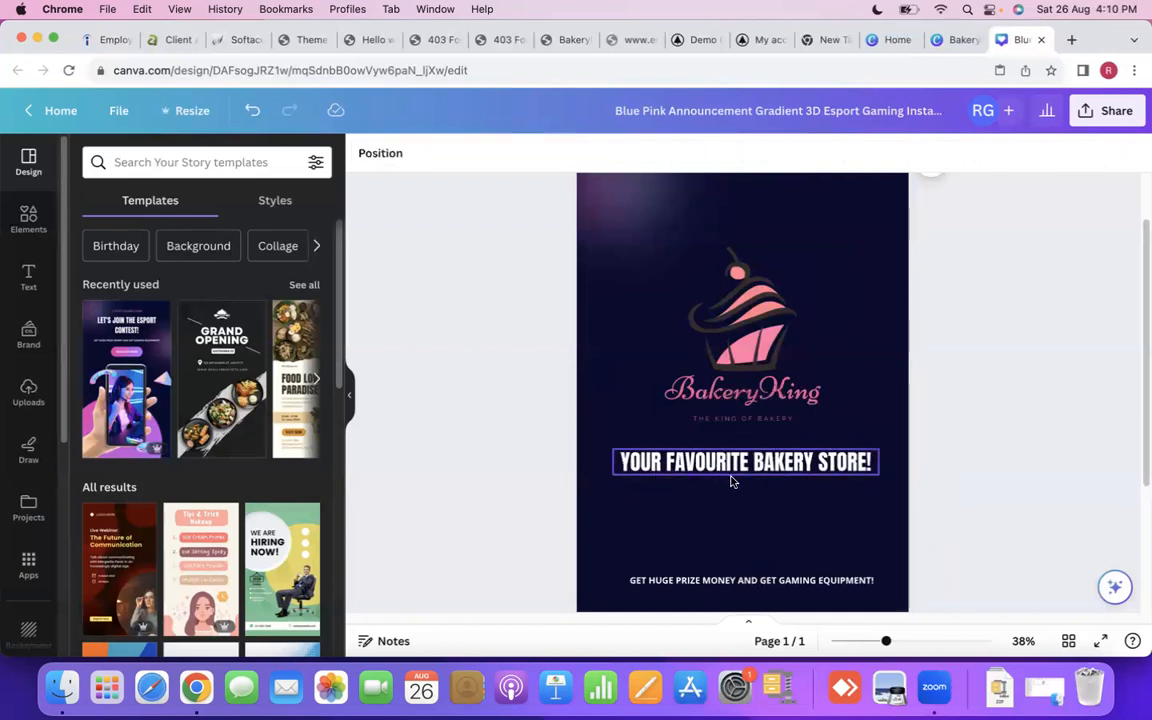
- Change the headline's font to Glacial Indifference, trying DM Sans and Montserrat Classic before it
scroll(1030, 419, "down", 3)
scroll(1028, 419, "up", 4)
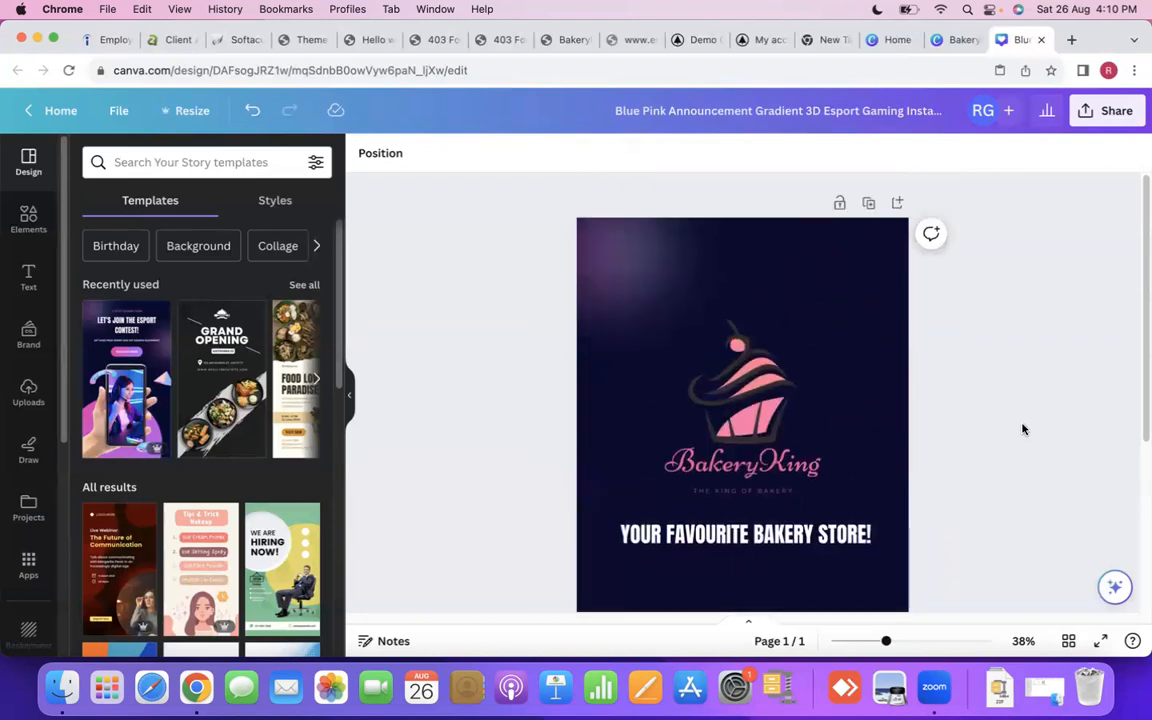
scroll(1013, 439, "down", 2)
left_click(710, 382)
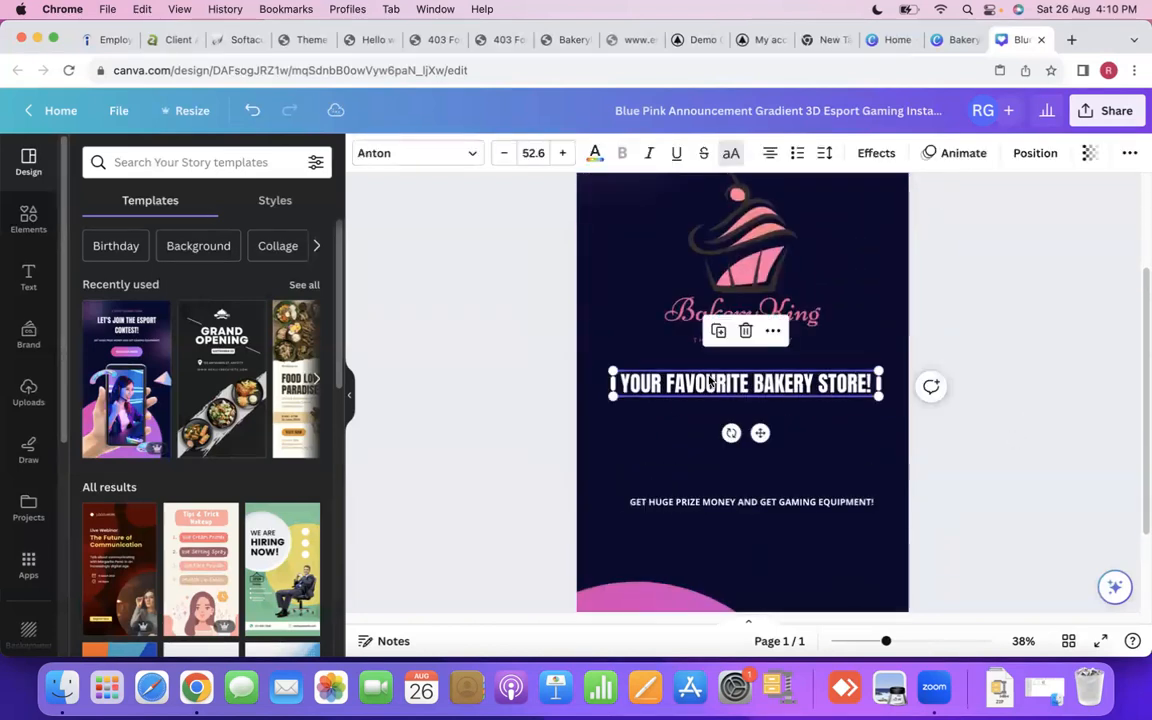
left_click(452, 160)
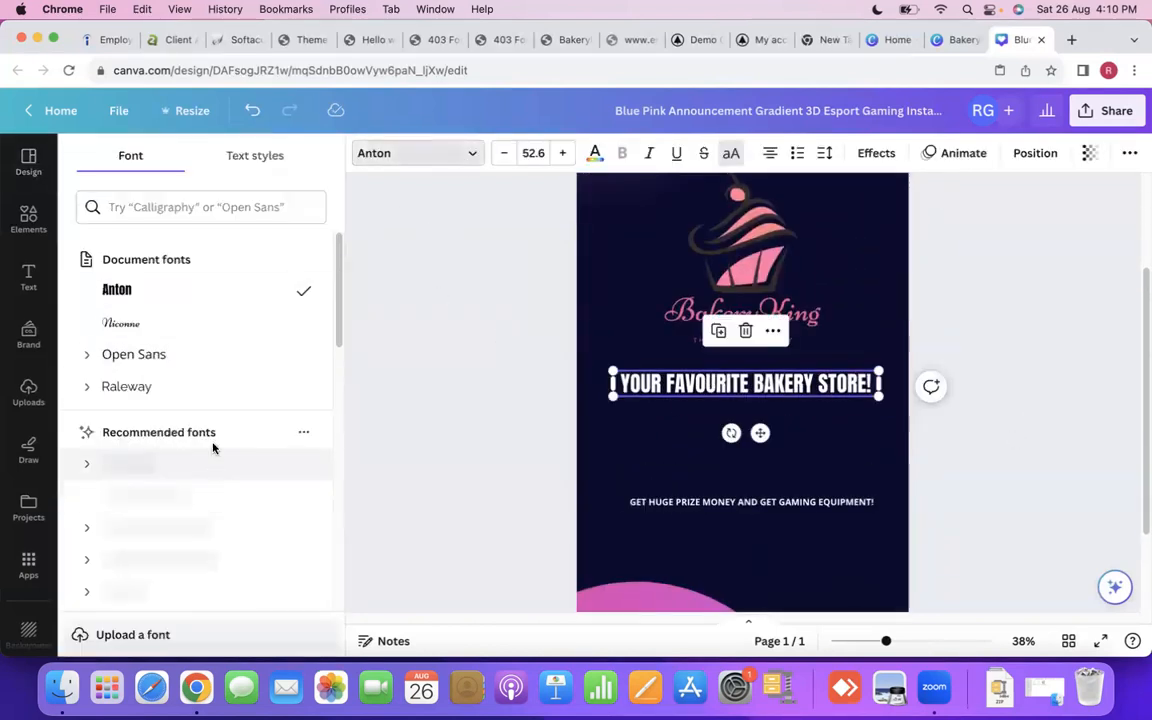
scroll(206, 452, "down", 1)
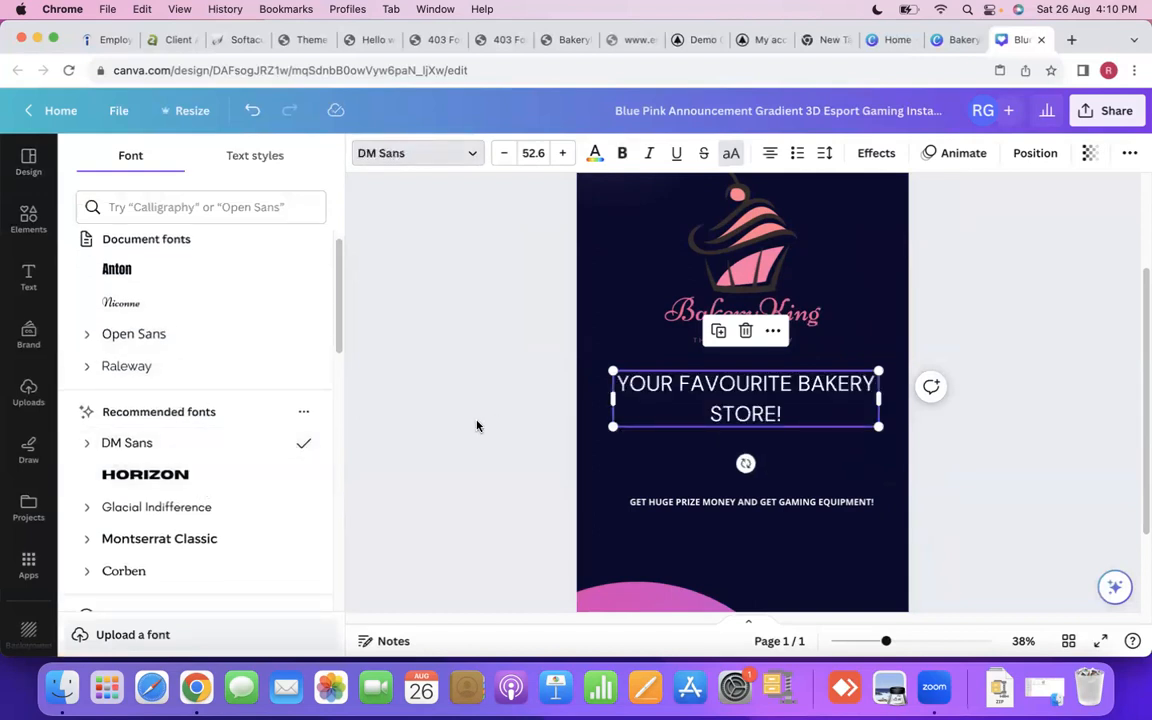
scroll(224, 519, "down", 1)
left_click(230, 510)
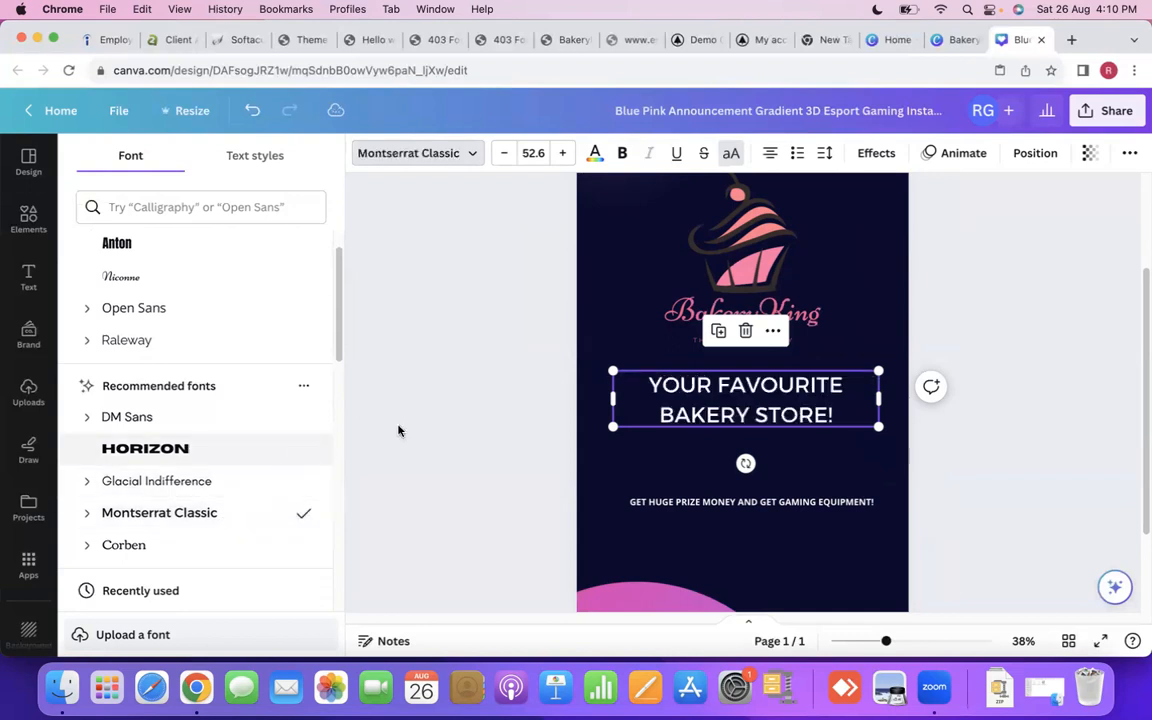
left_click(202, 482)
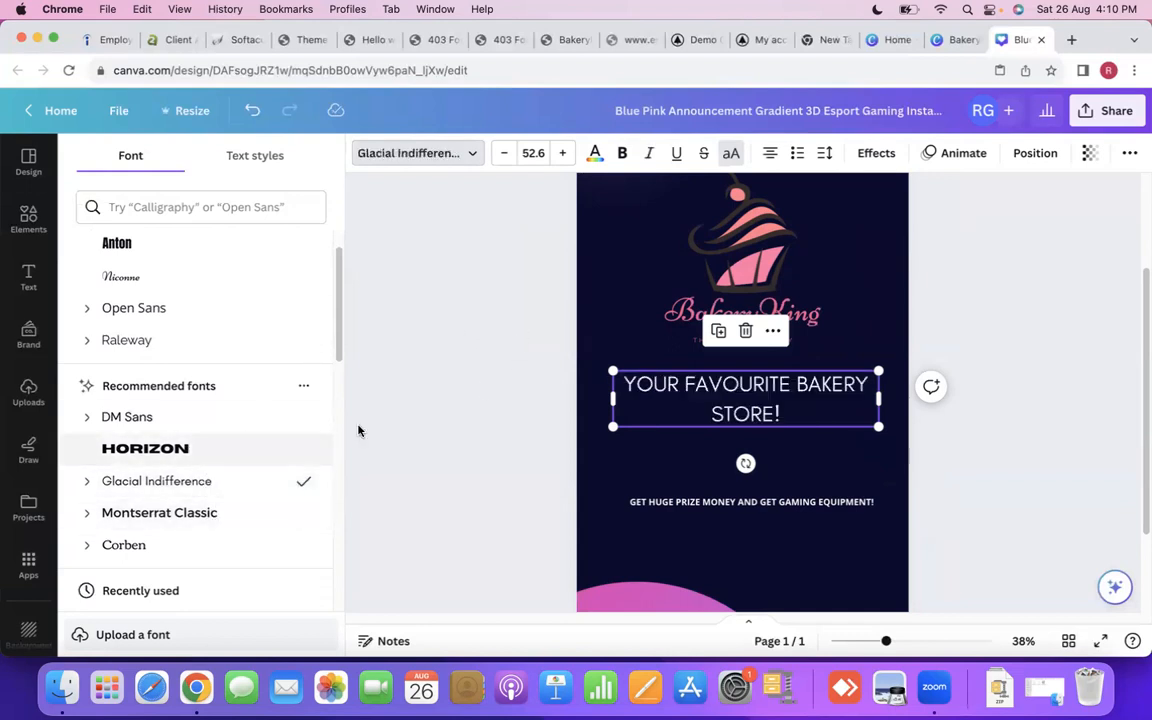
- Reduce the headline's font size to 42.6 so it fits on a single line
left_click(505, 153)
left_click(505, 153)
left_click(505, 153)
left_click(505, 153)
left_click(505, 153)
left_click(505, 153)
left_click(505, 153)
left_click(505, 153)
left_click(505, 153)
left_click(507, 155)
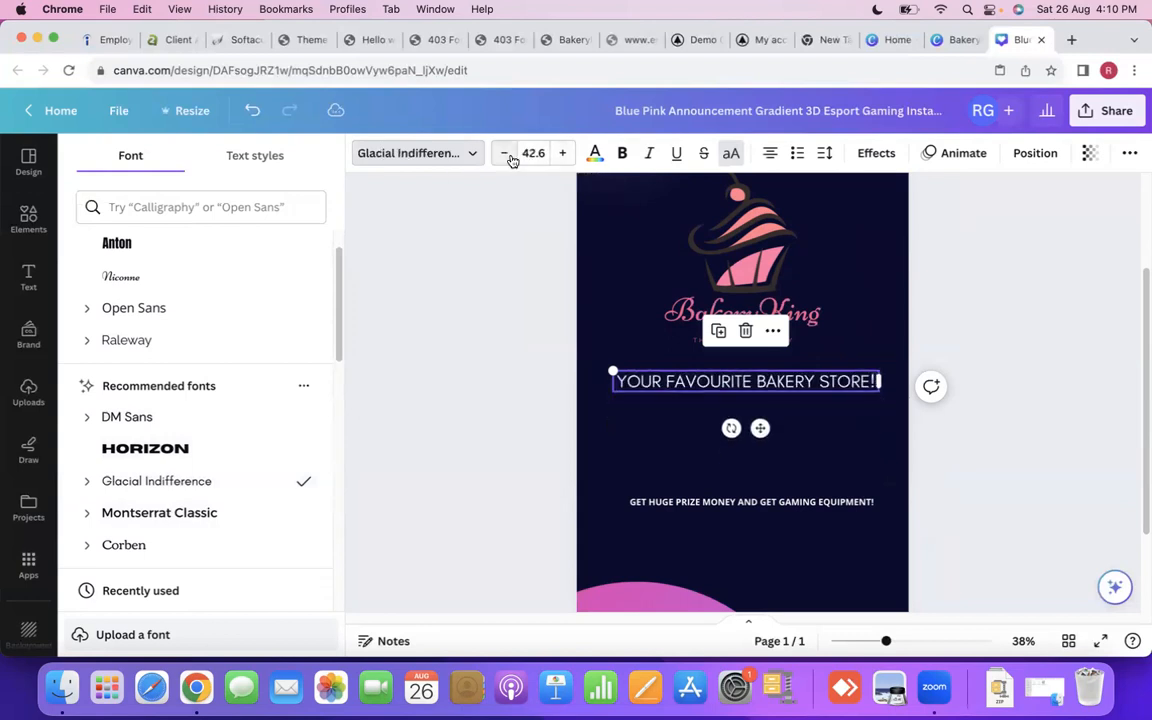
left_click(515, 462)
- Shift the headline slightly so it sits centred on the page beneath the bakery tagline
mouse_move(716, 383)
left_mouse_down()
mouse_move(717, 366)
mouse_move(722, 388)
left_mouse_up()
scroll(1080, 428, "down", 1)
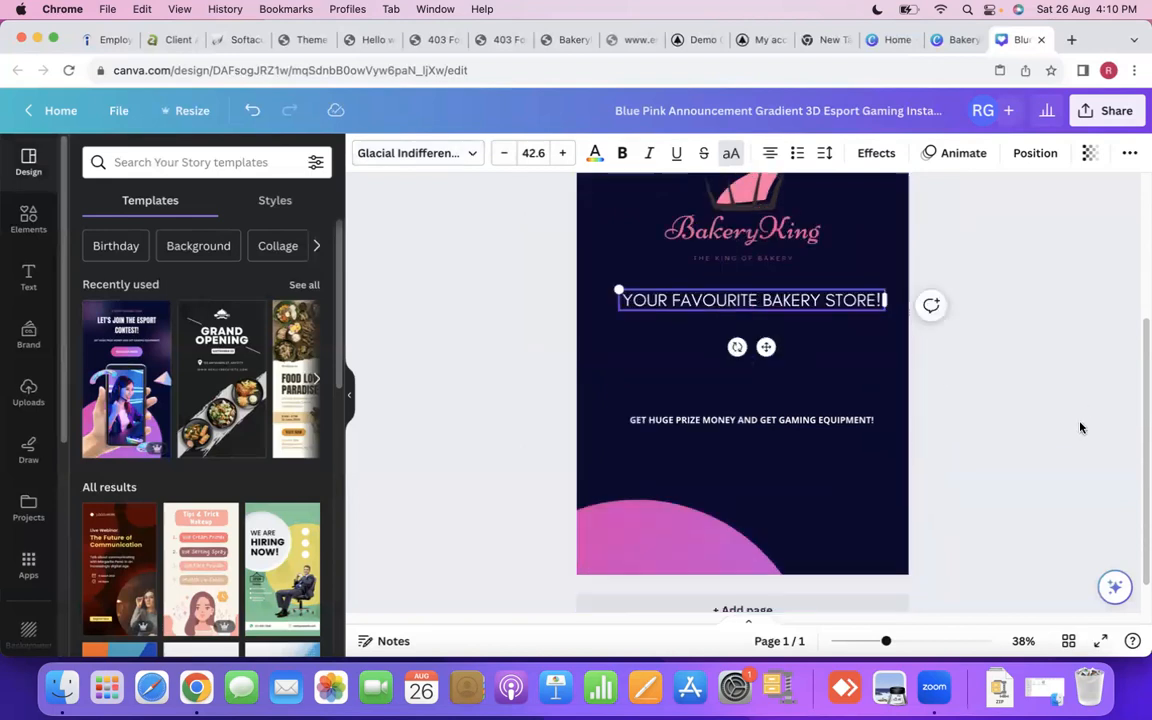
scroll(1079, 428, "up", 3)
scroll(1080, 428, "down", 5)
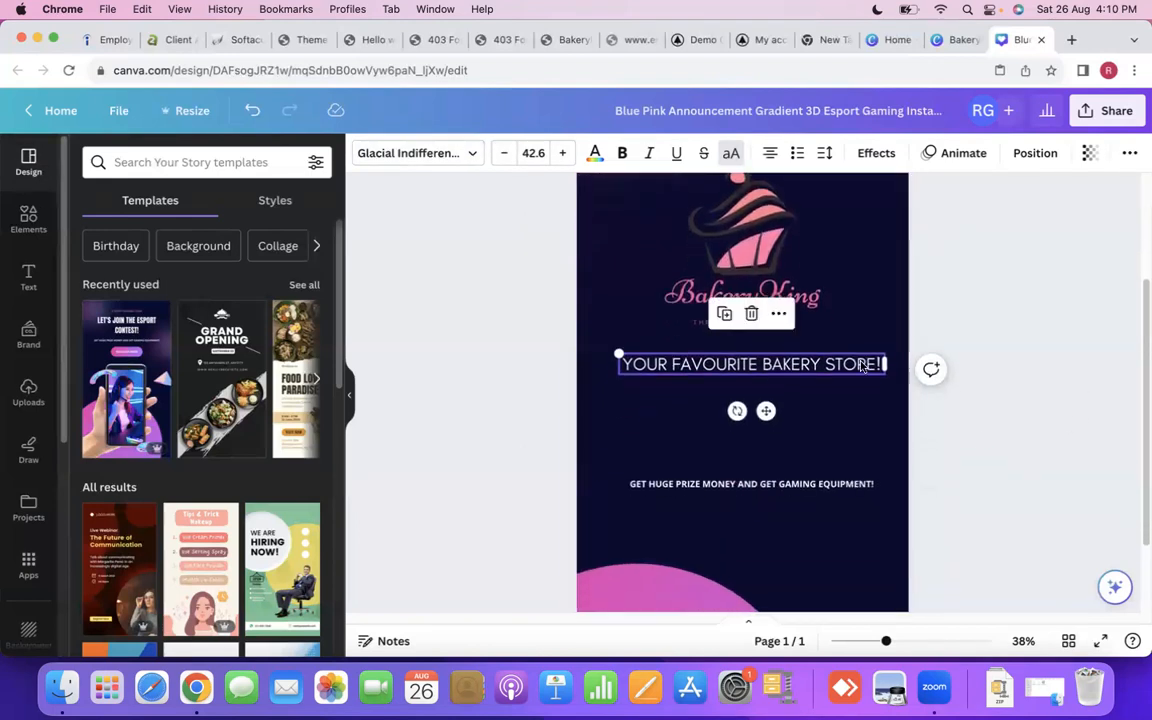
left_click_drag(790, 369, 778, 368)
left_click(1008, 411)
- Delete the "GET HUGE PRIZE MONEY AND GET GAMING EQUIPMENT!" text line
scroll(1010, 425, "up", 4)
scroll(1010, 425, "down", 3)
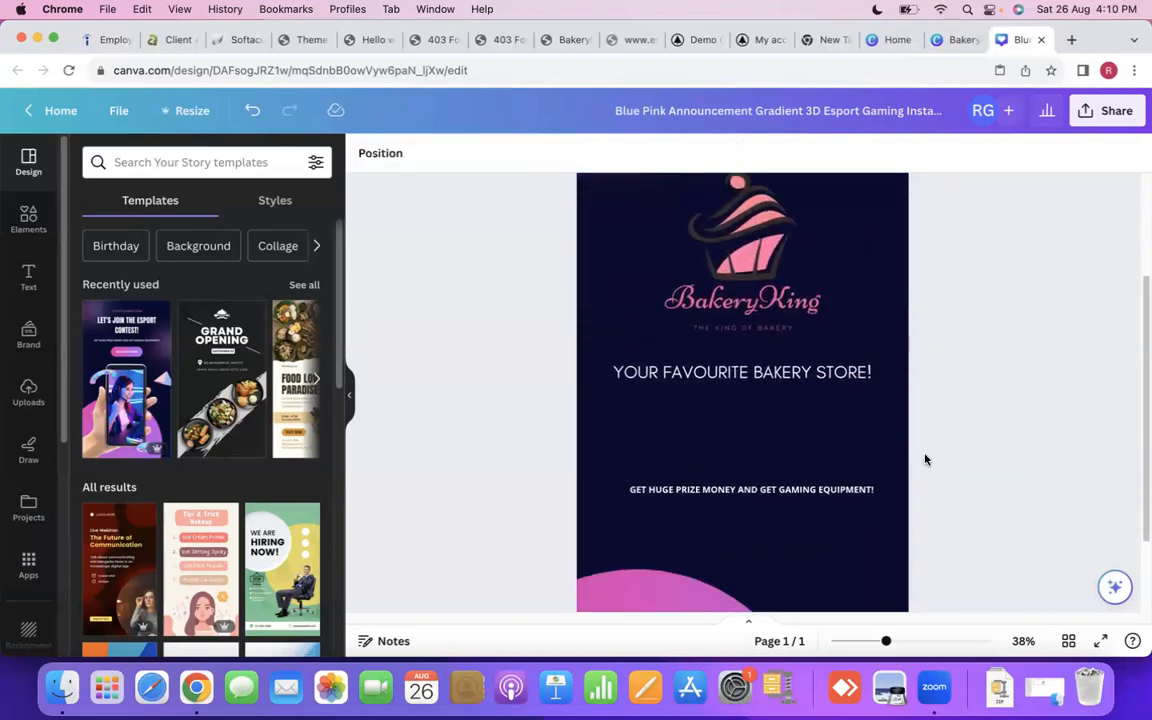
right_click(740, 492)
left_click(795, 445)
scroll(530, 514, "up", 3)
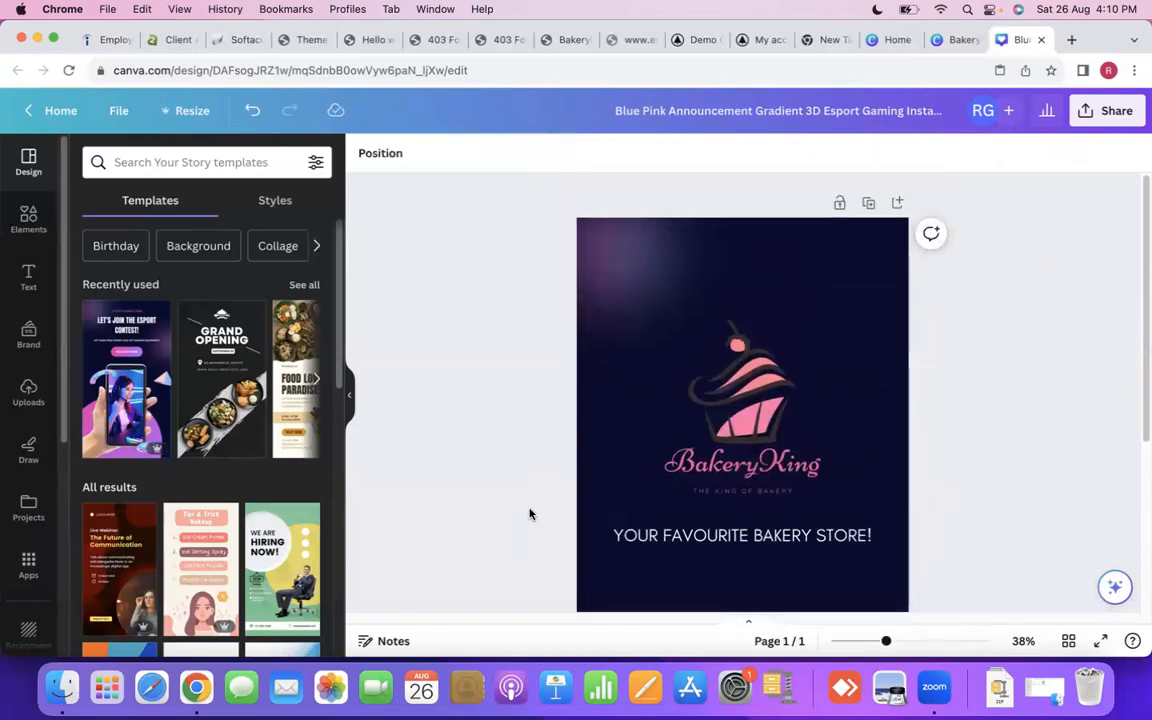
- Add a body text line and place it just above the pink circle
scroll(530, 514, "down", 3)
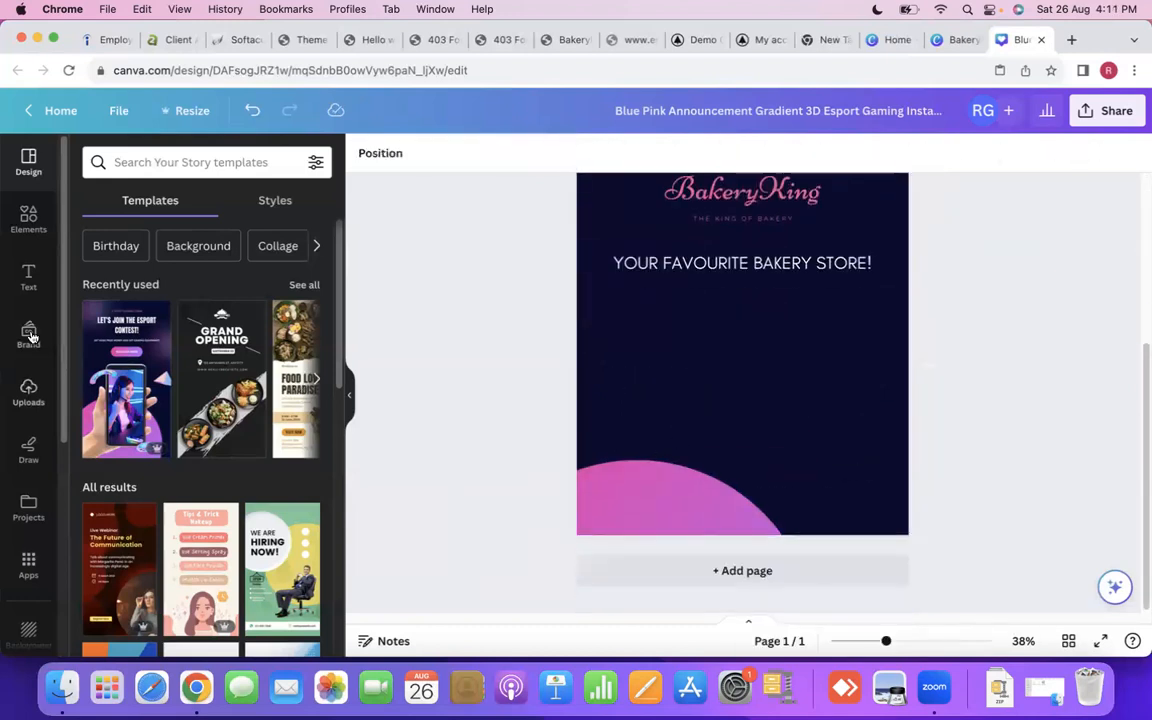
left_click(28, 280)
left_click(167, 459)
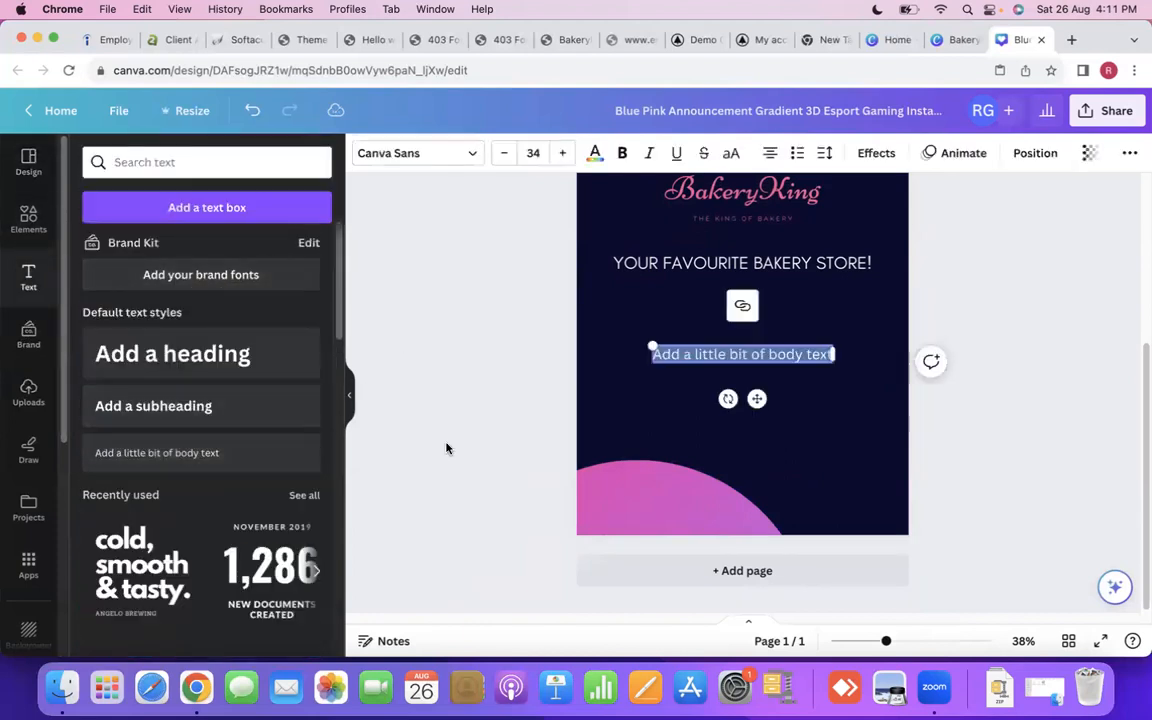
left_click_drag(740, 352, 737, 409)
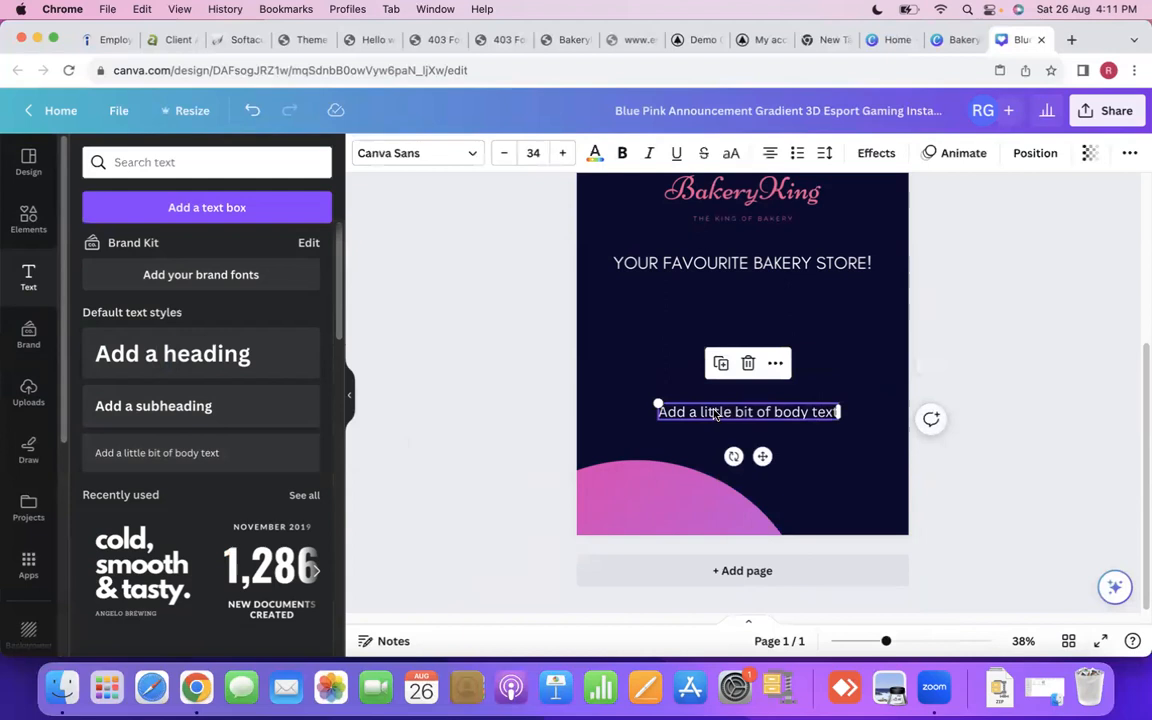
- Replace the placeholder body text with "Develped By SOFODEL"
double_click(714, 411)
key("BackSpace")
type("By")
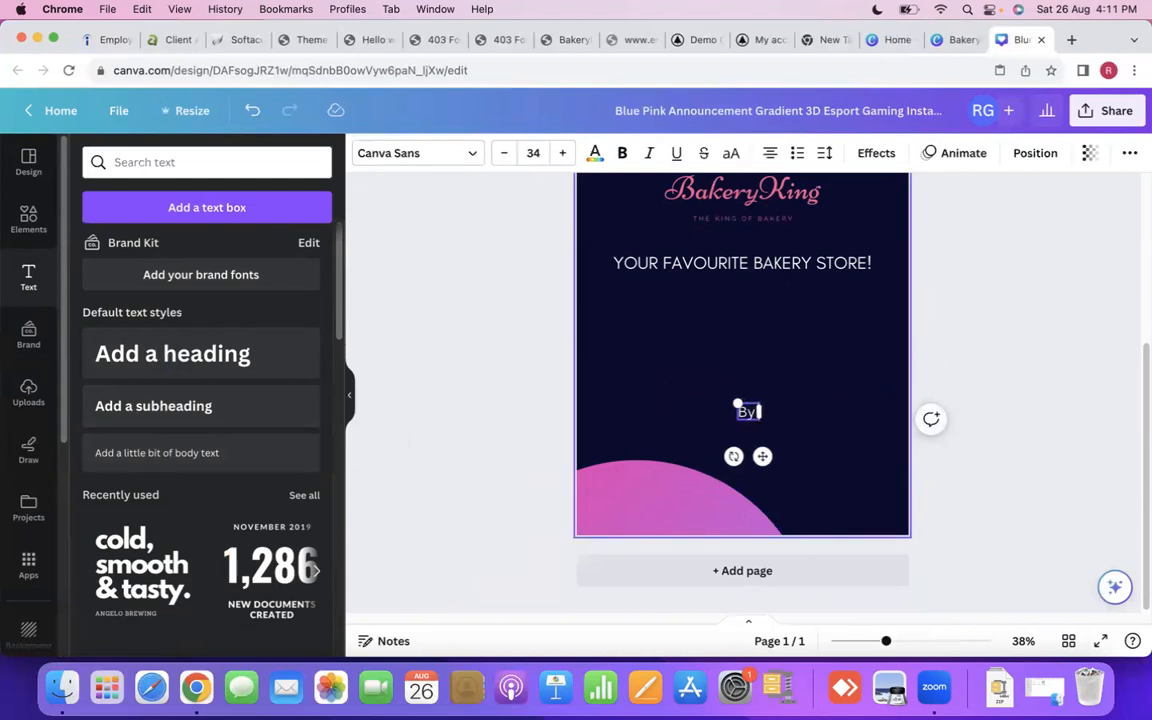
key("BackSpace")
key("BackSpace")
type("Develped")
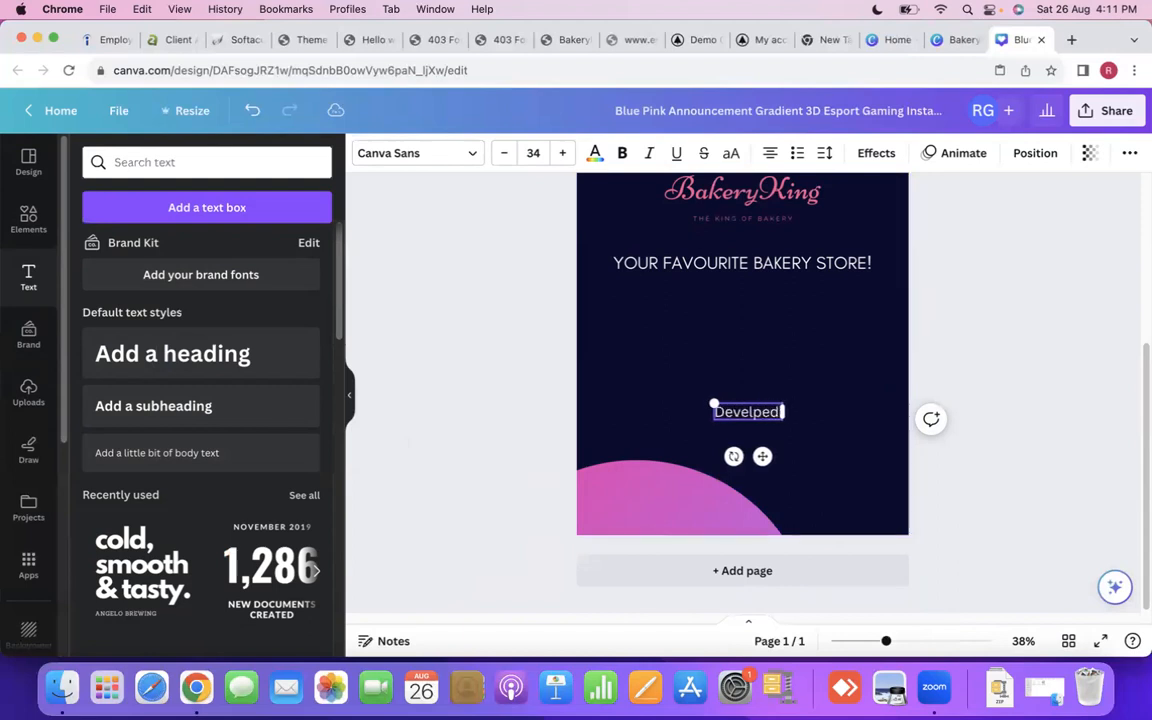
type(" By S")
type("Q")
type("FODEL")
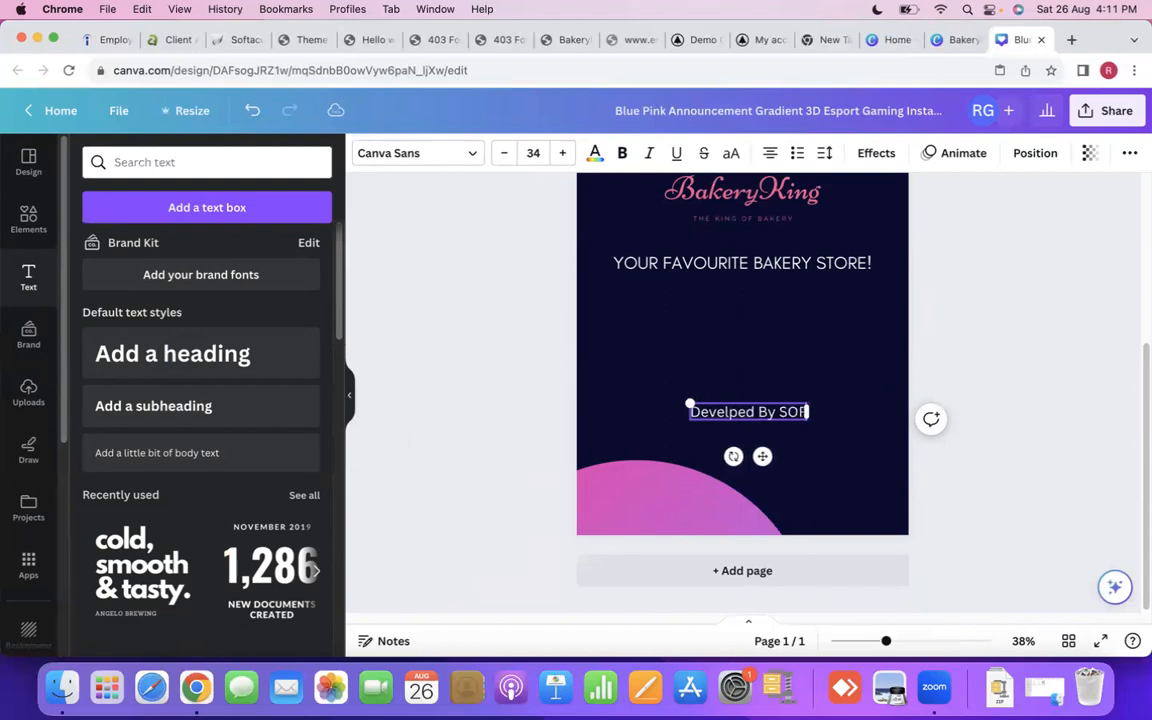
- Centre the SOFODEL credit line horizontally on the page and check the whole layout
left_click(982, 344)
left_click_drag(725, 419, 722, 416)
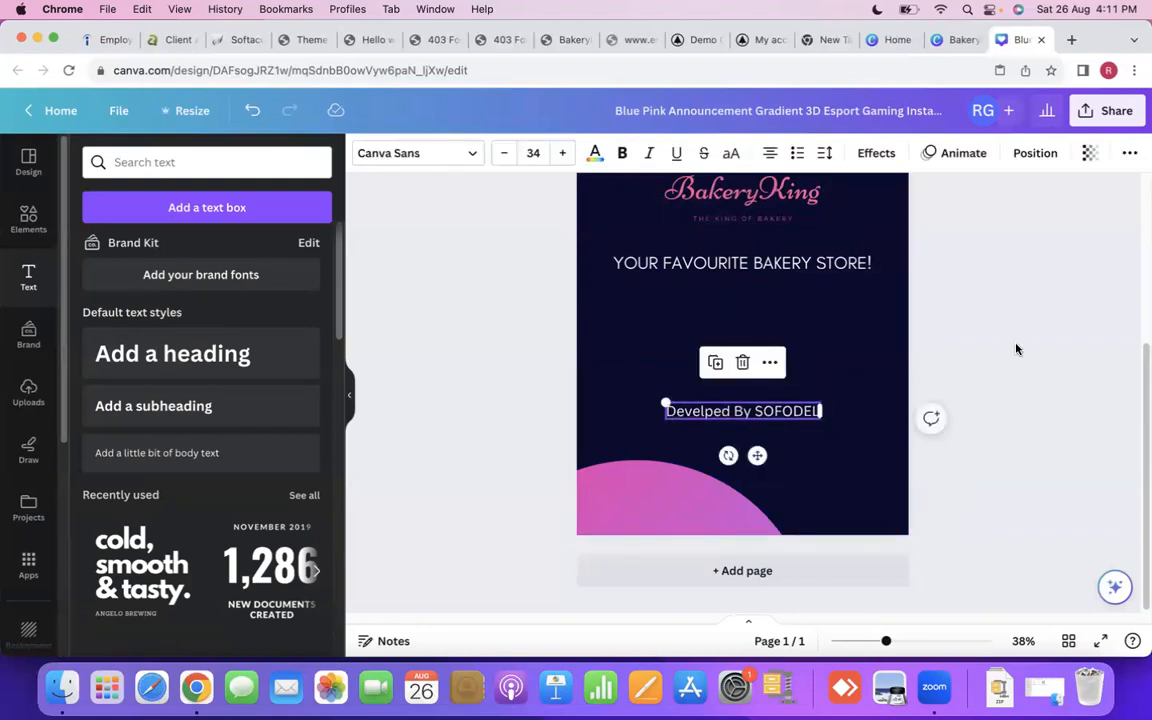
left_click(1010, 357)
scroll(1010, 367, "up", 3)
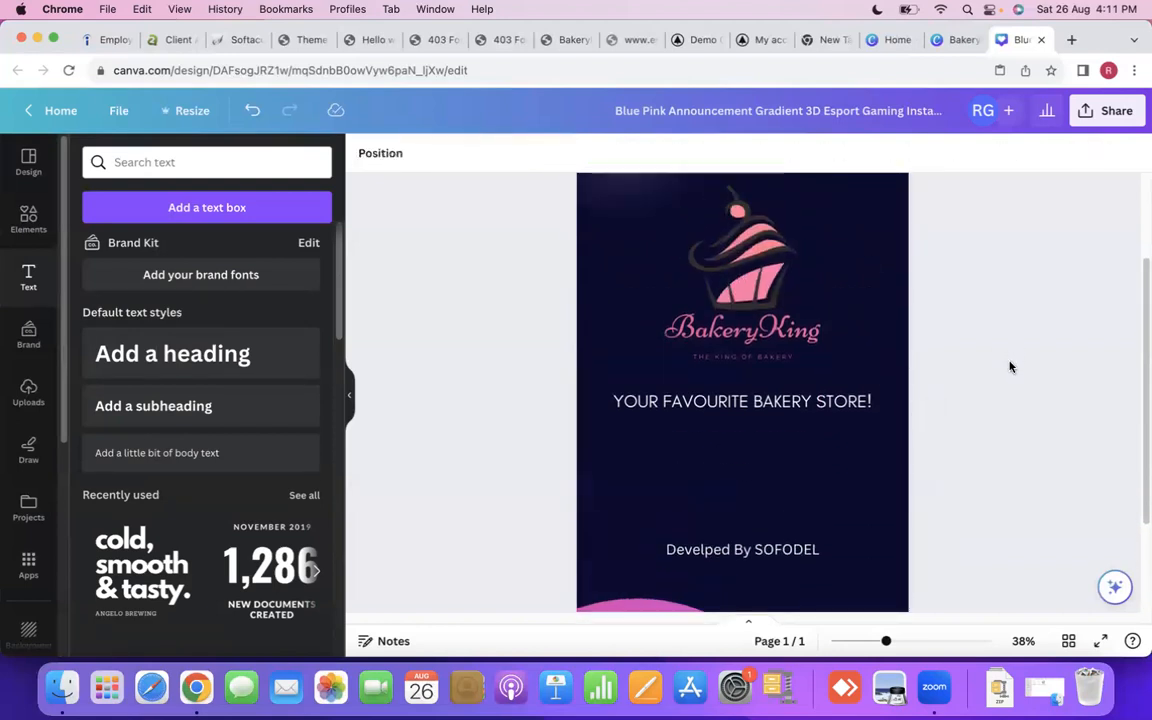
scroll(1010, 367, "up", 3)
scroll(1010, 367, "down", 5)
scroll(1010, 367, "up", 5)
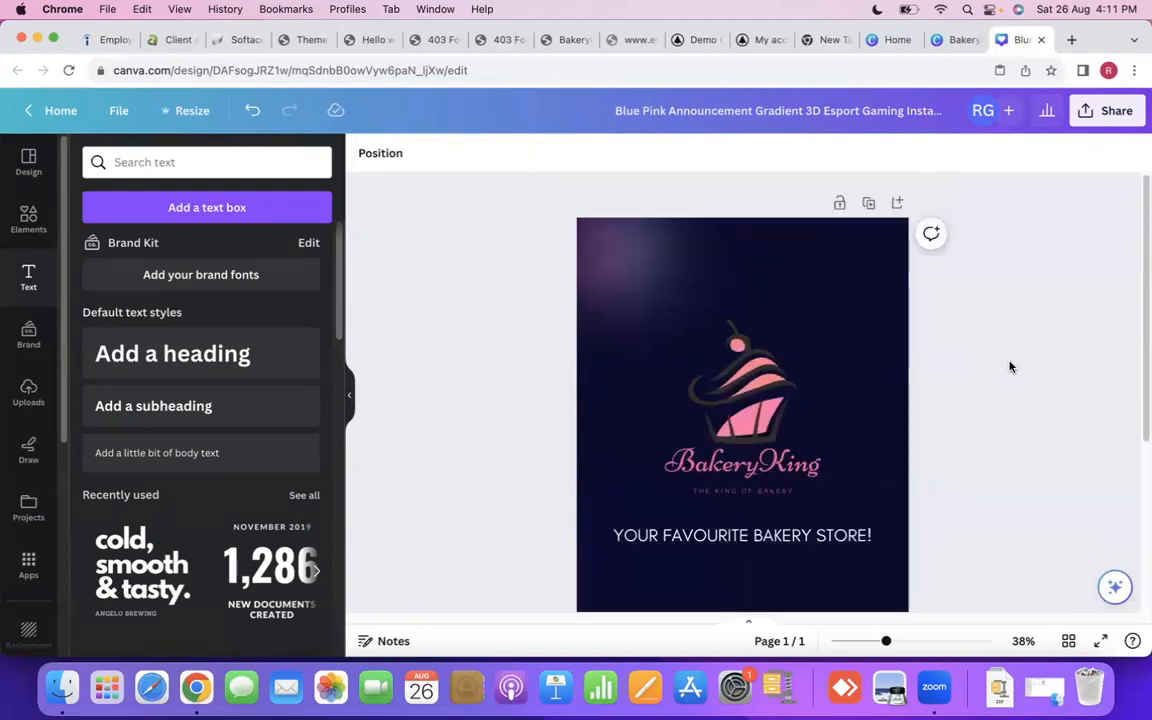
- Rename the design as Bakeryking-Splash
scroll(1015, 365, "down", 3)
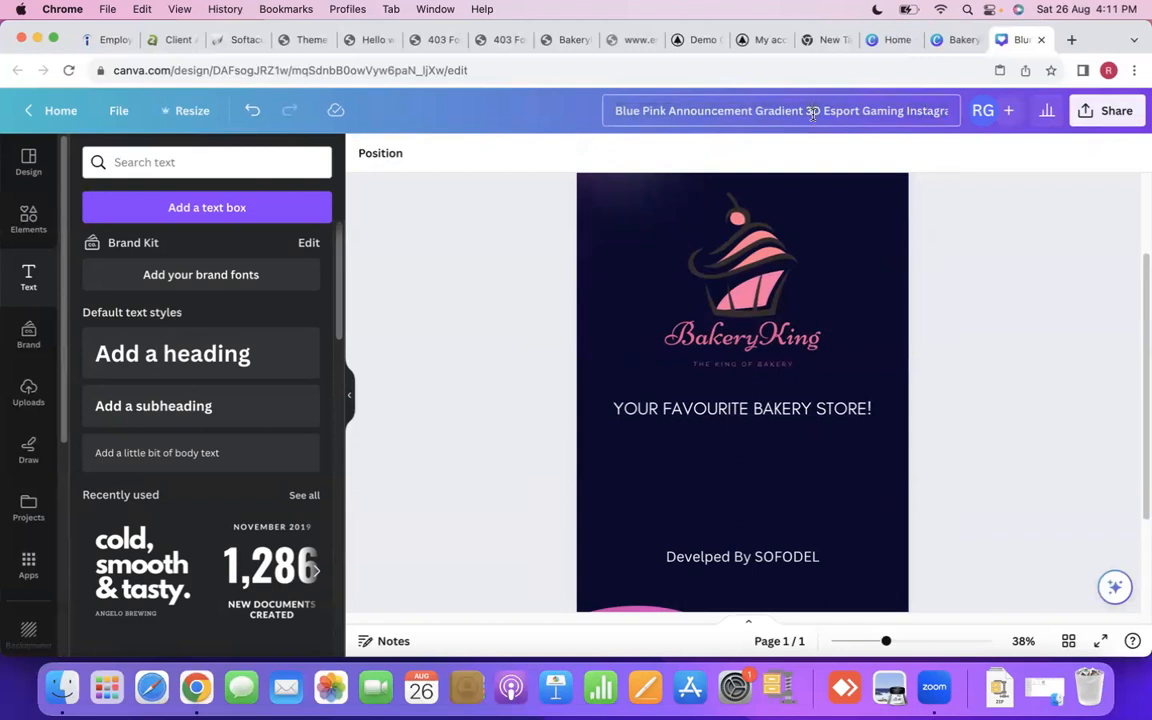
key("super+a")
key("BackSpace")
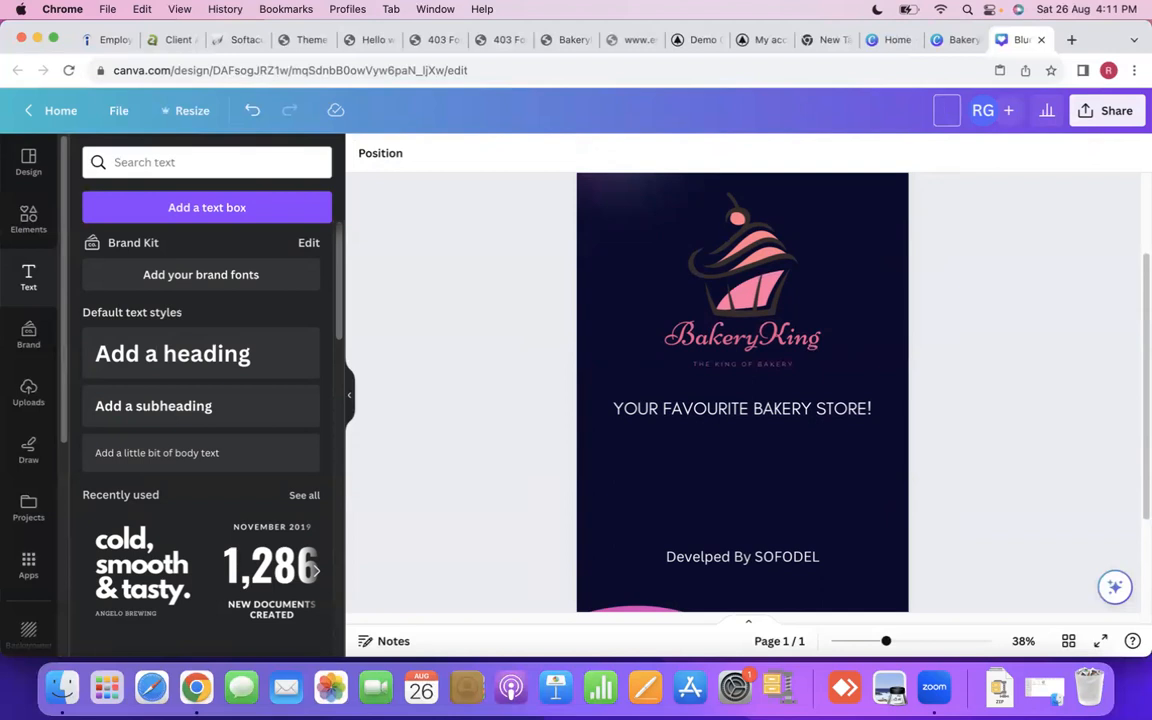
type("BakeryKing")
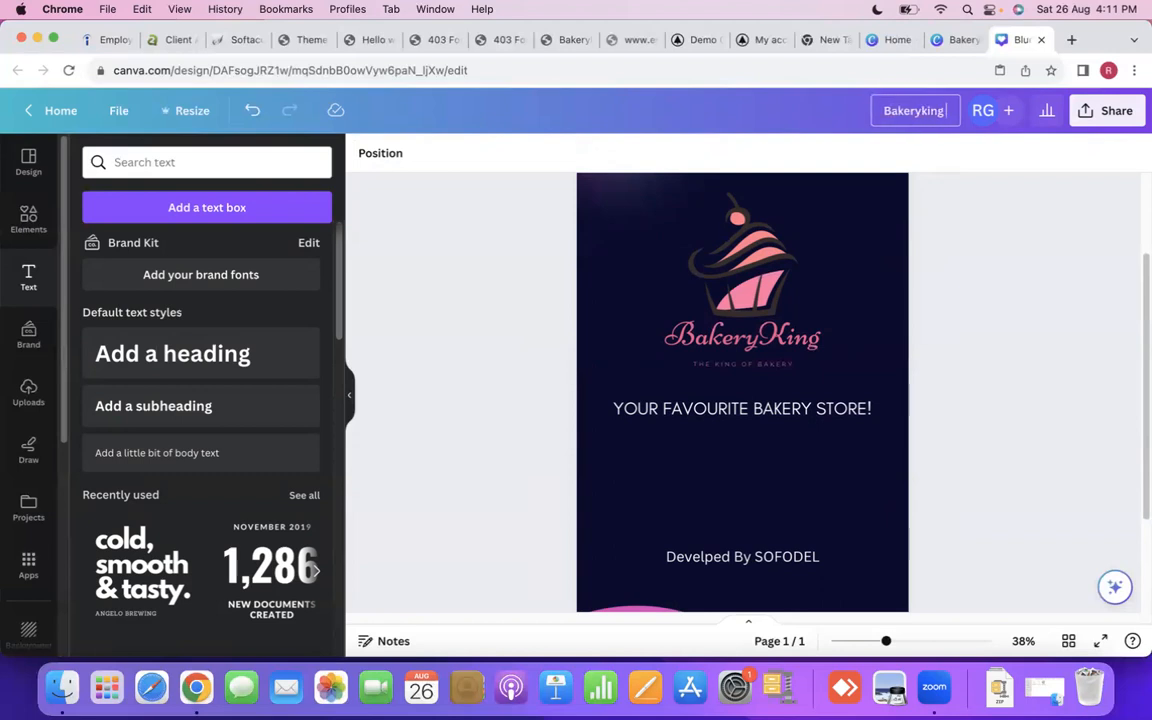
type("-S")
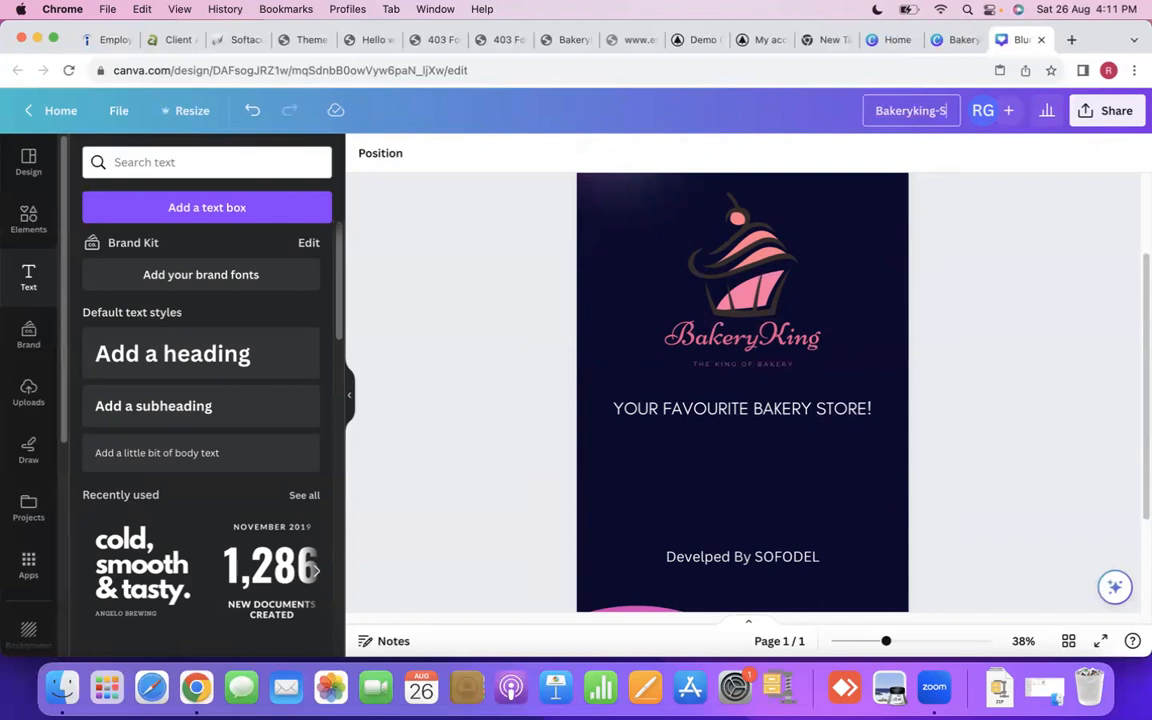
type("plash")
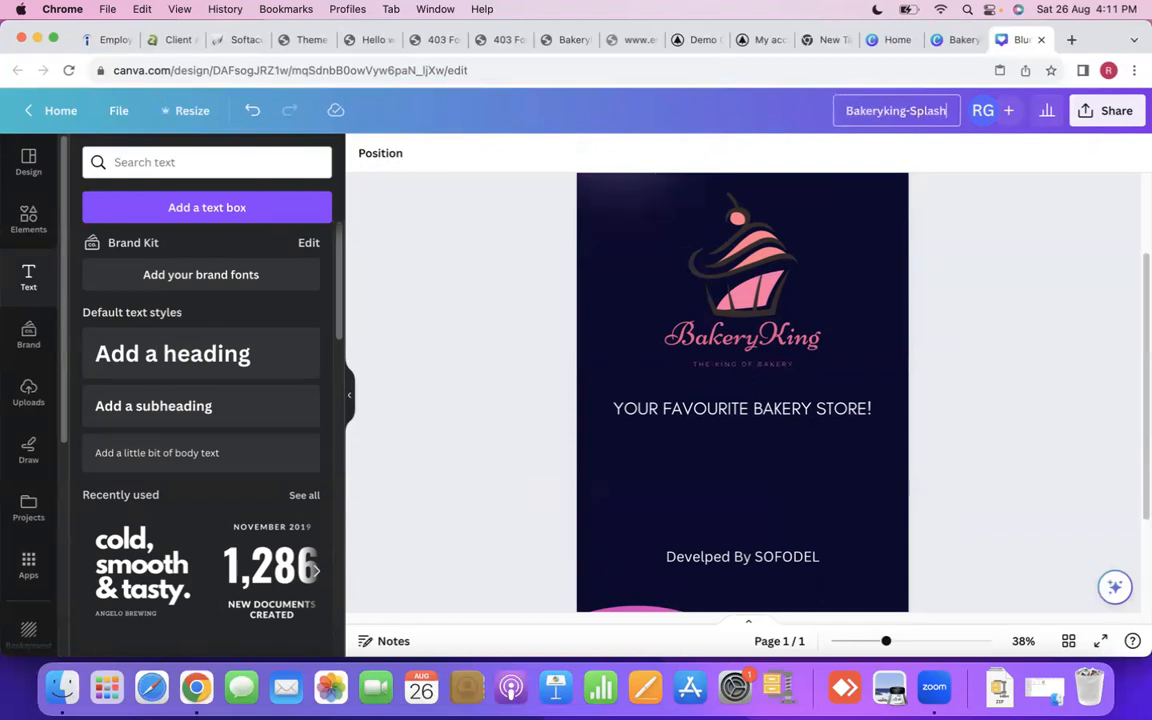
left_click(1038, 280)
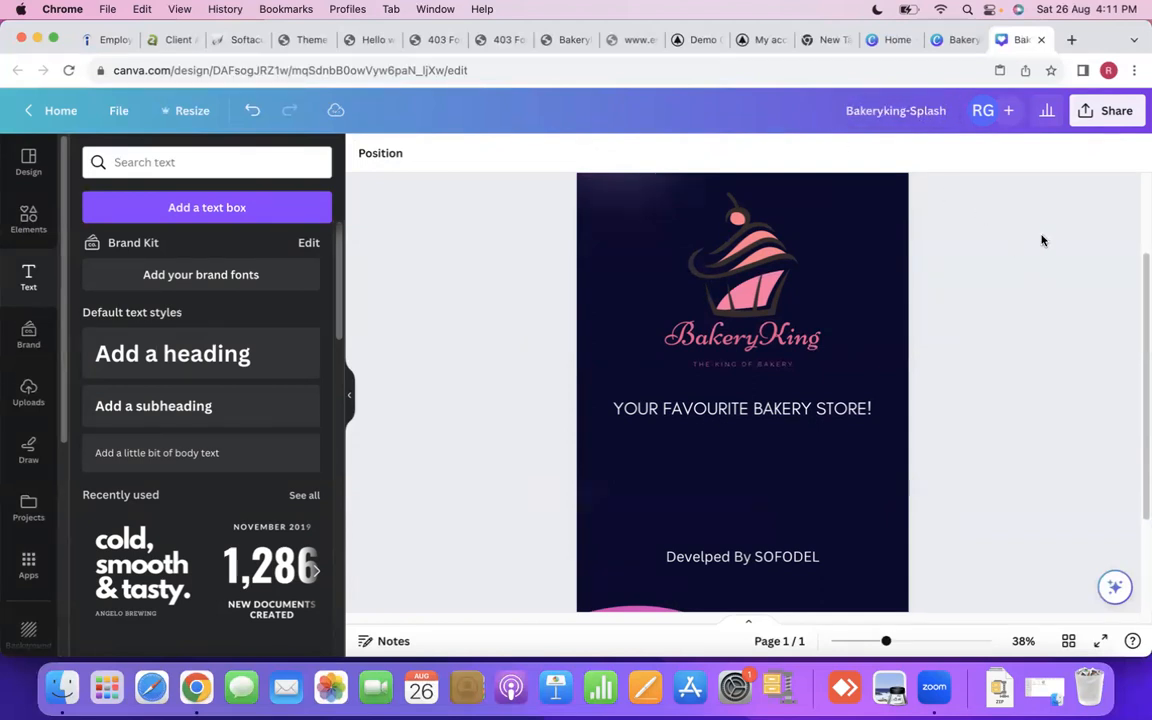
- Download the Bakeryking-Splash design as a PNG at 1,080 × 1,920 px
left_click(1094, 112)
scroll(930, 440, "down", 2)
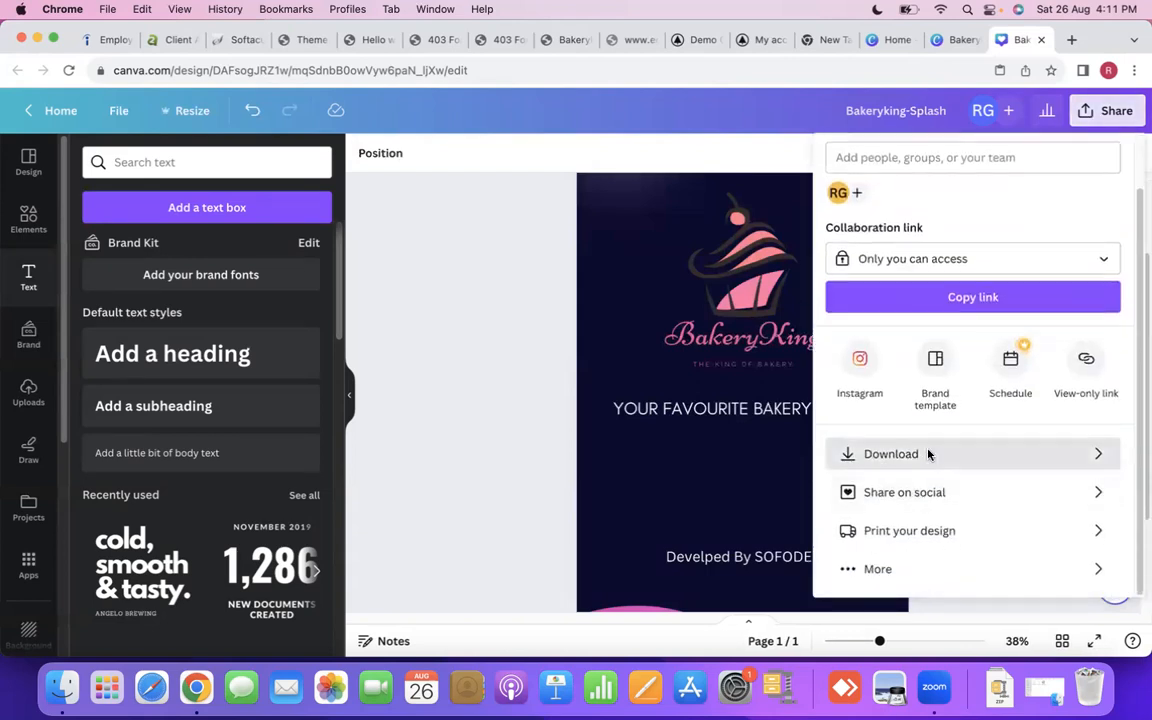
left_click(931, 455)
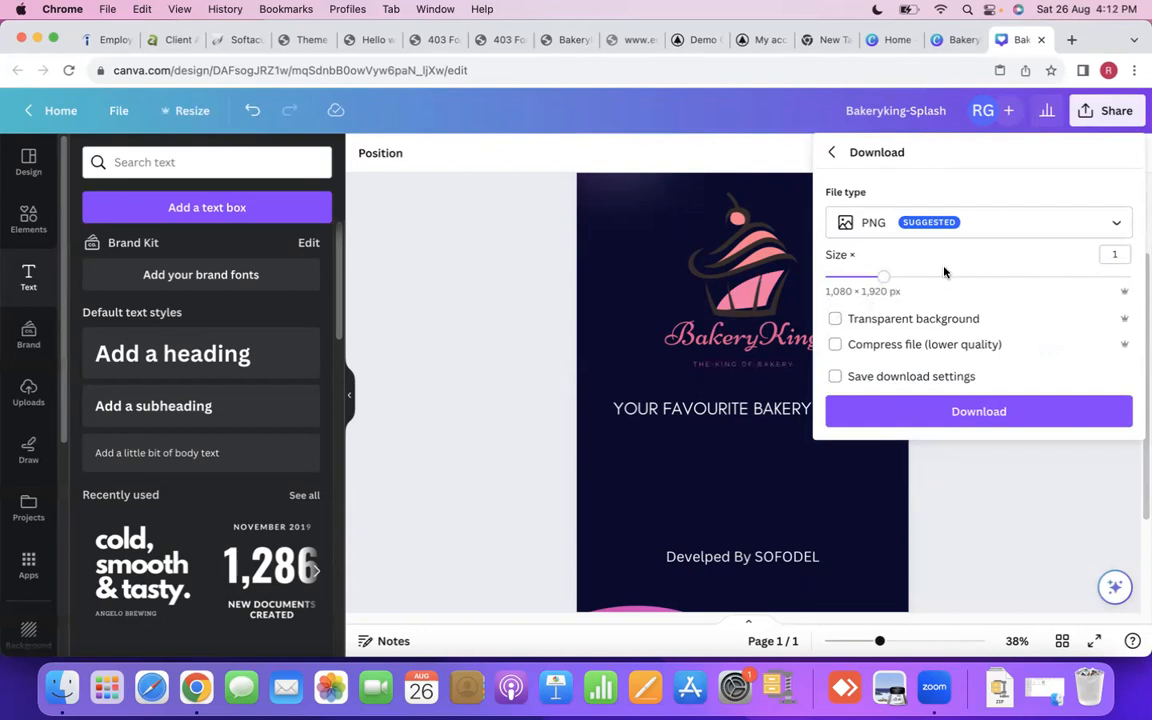
left_click(995, 418)
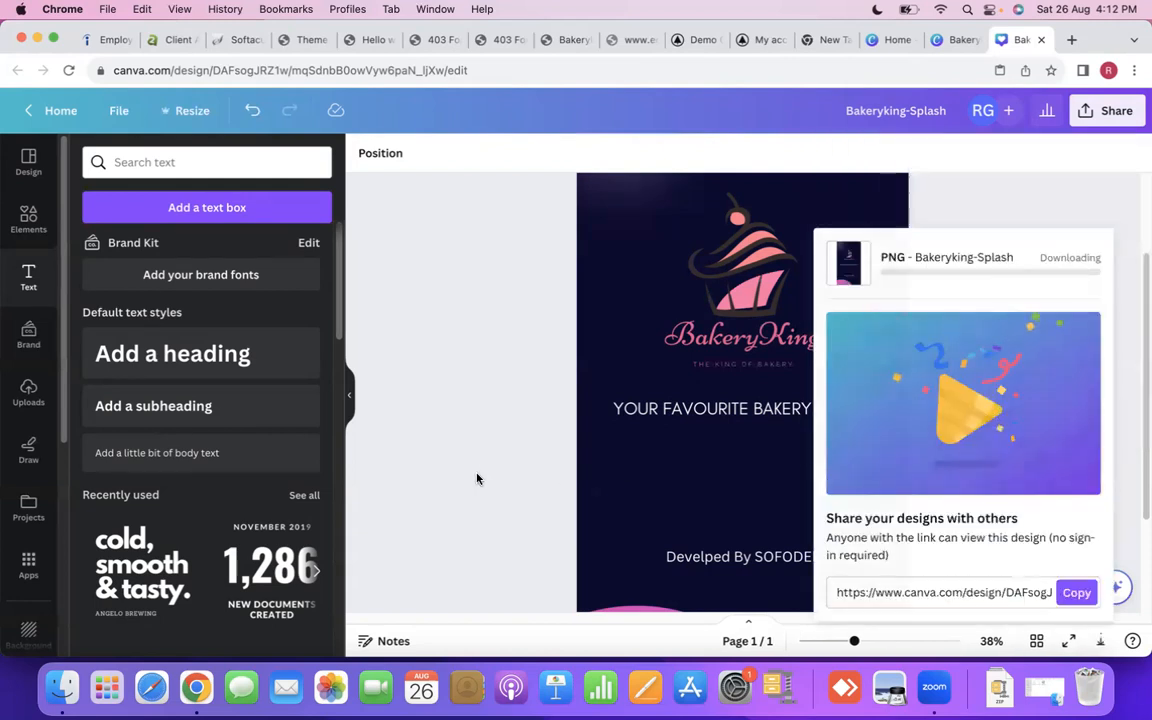
- Check the downloaded Bakeryking-Splash image in Preview, and close it together with the DLT.pdf window
left_click(477, 479)
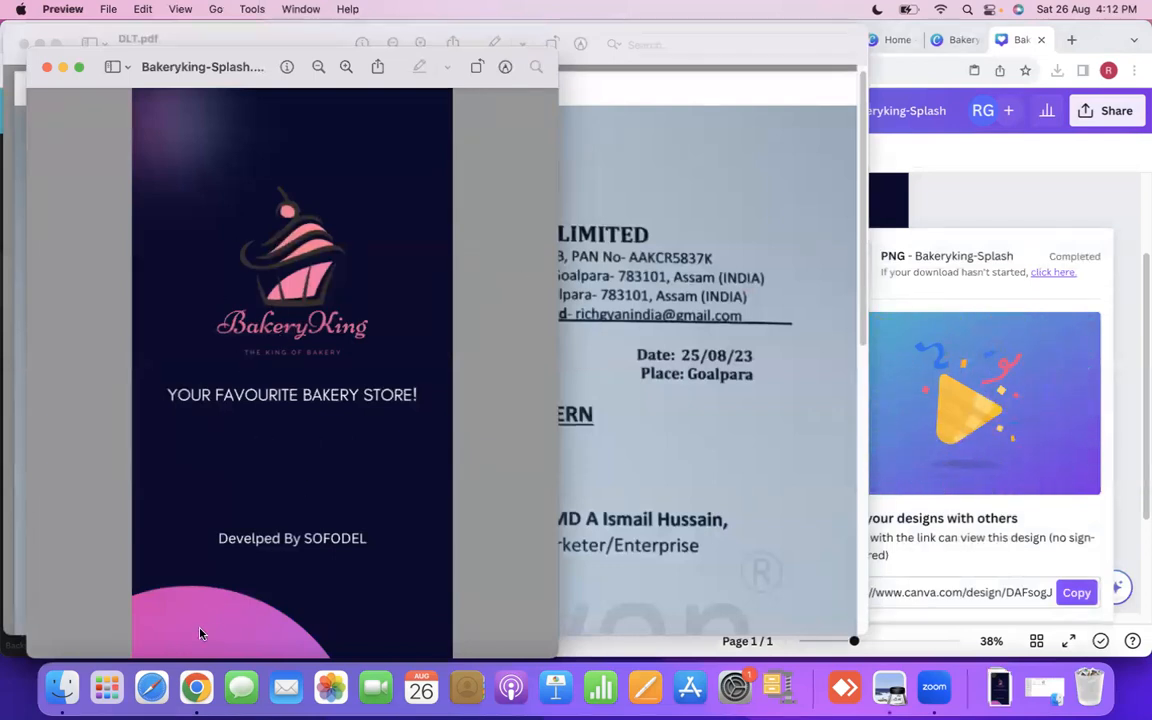
left_click(46, 67)
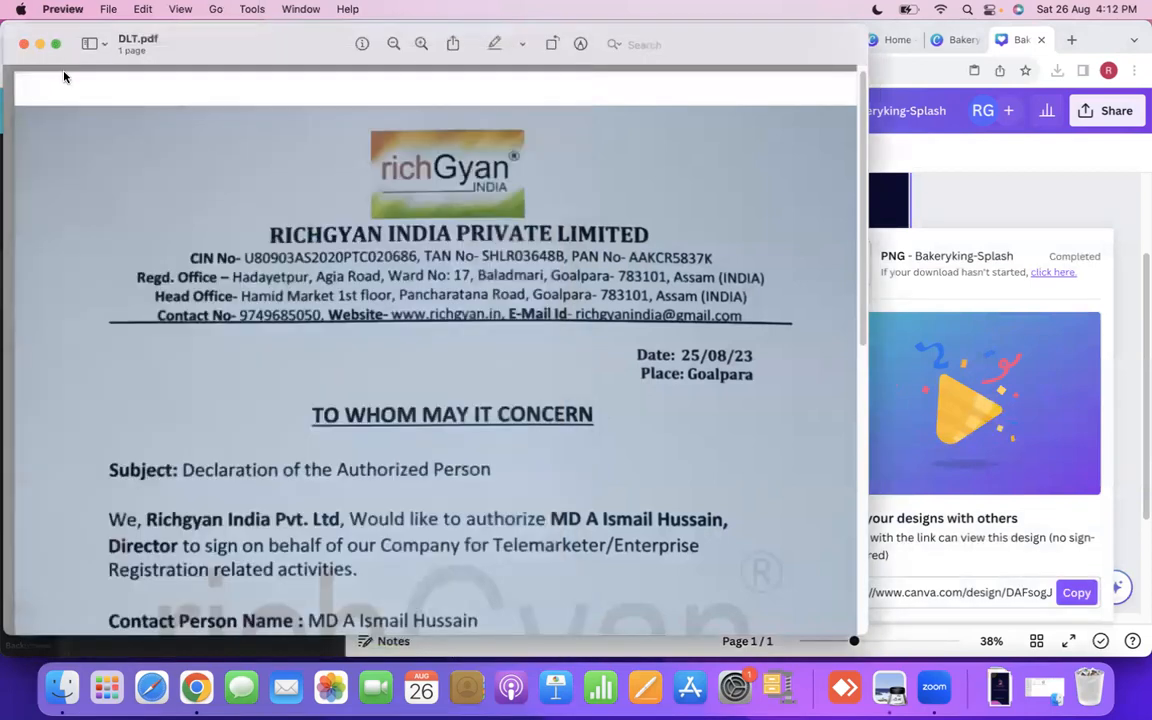
left_click(25, 45)
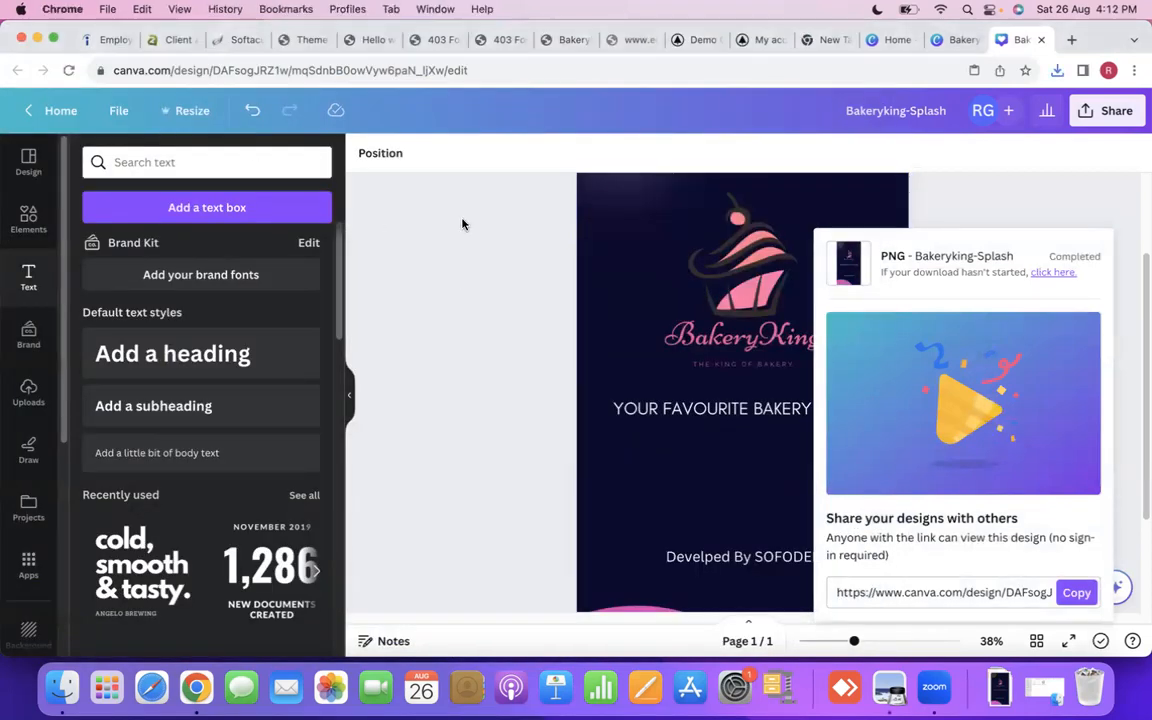
- Look over the finished splash page in Canva and dismiss the download notice
scroll(494, 257, "down", 3)
scroll(494, 270, "up", 5)
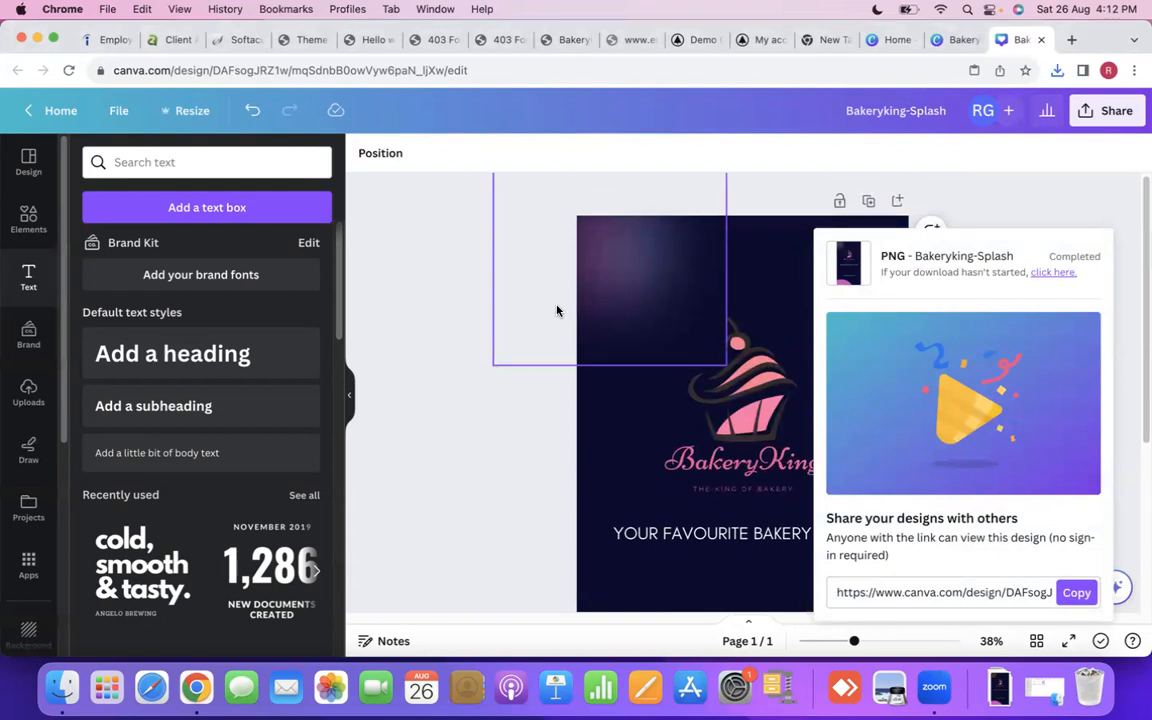
scroll(555, 309, "down", 2)
left_click(442, 316)
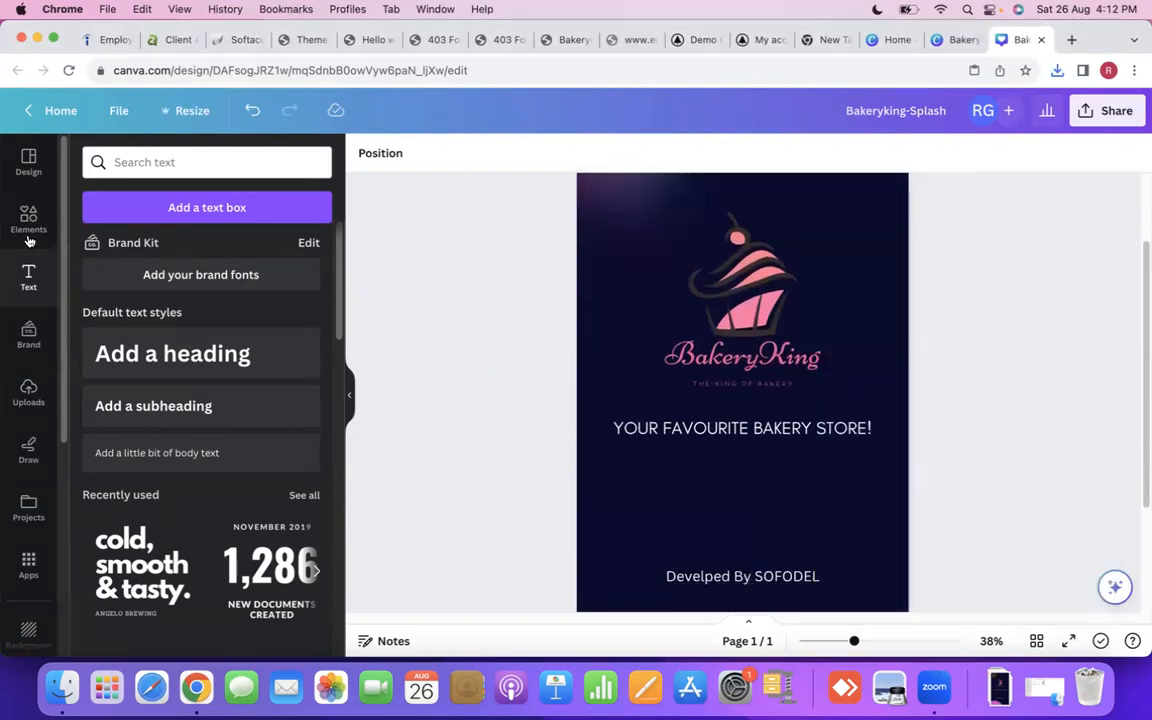
- Browse the available elements, including shapes, graphics, stickers and photos, and examine the splash page's layout again
left_click(27, 218)
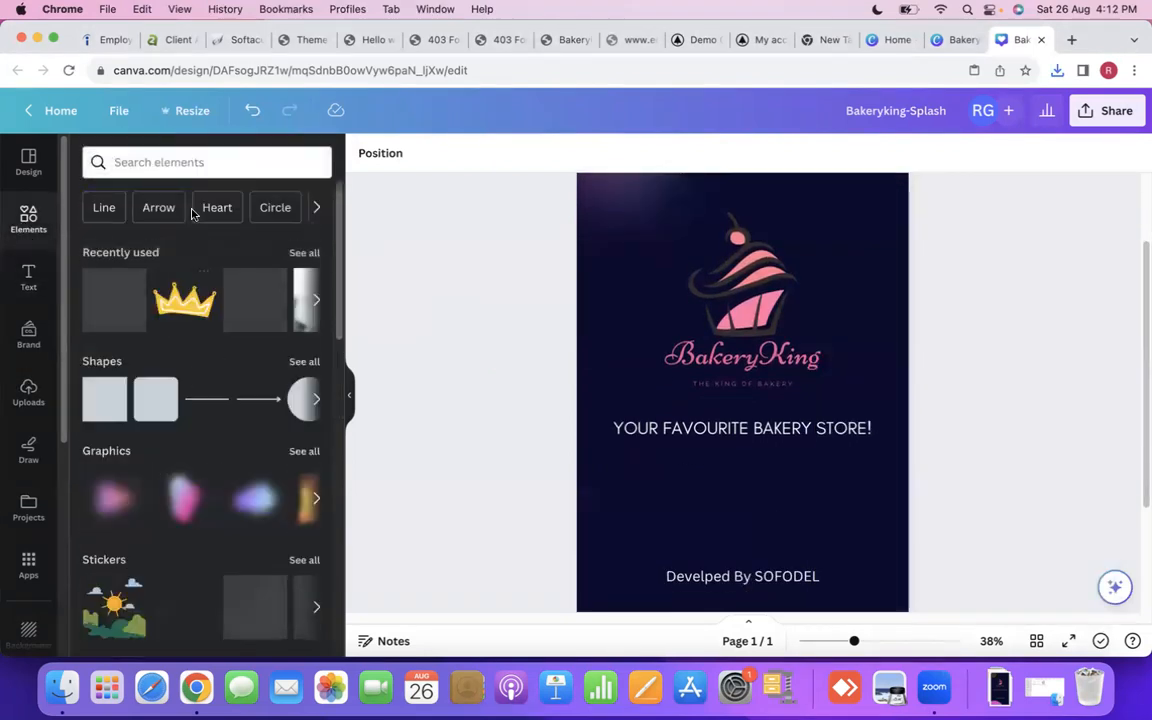
left_click(195, 166)
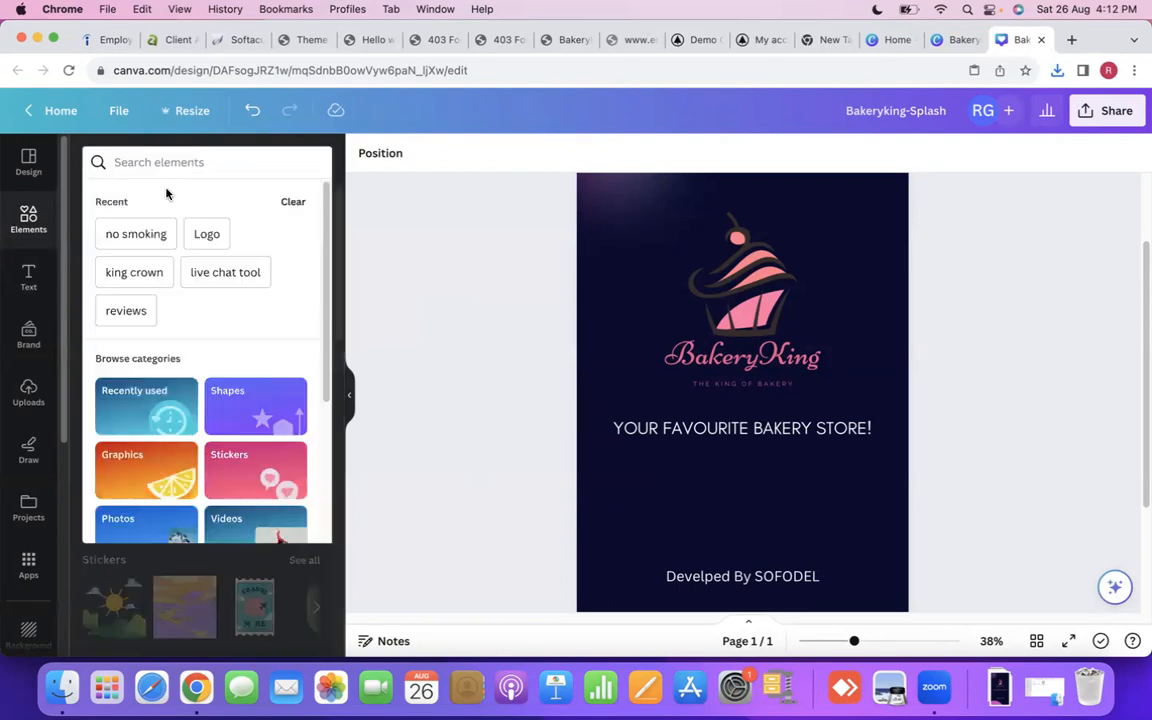
left_click(396, 504)
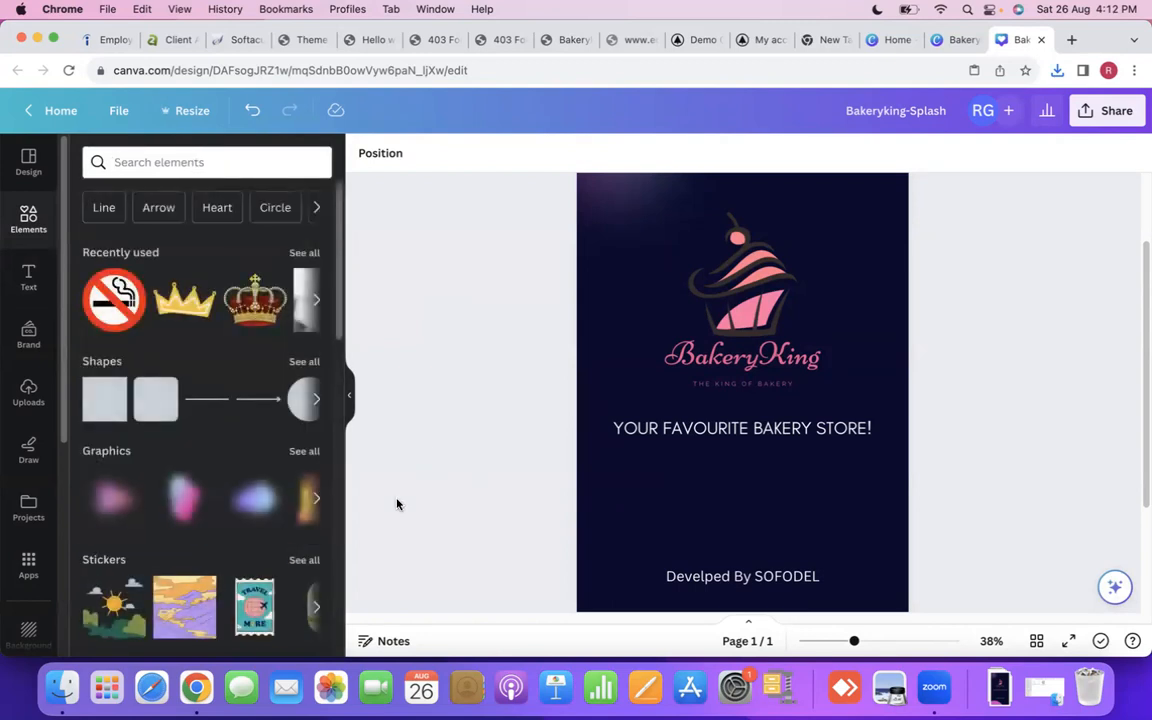
scroll(196, 590, "down", 3)
scroll(700, 455, "down", 1)
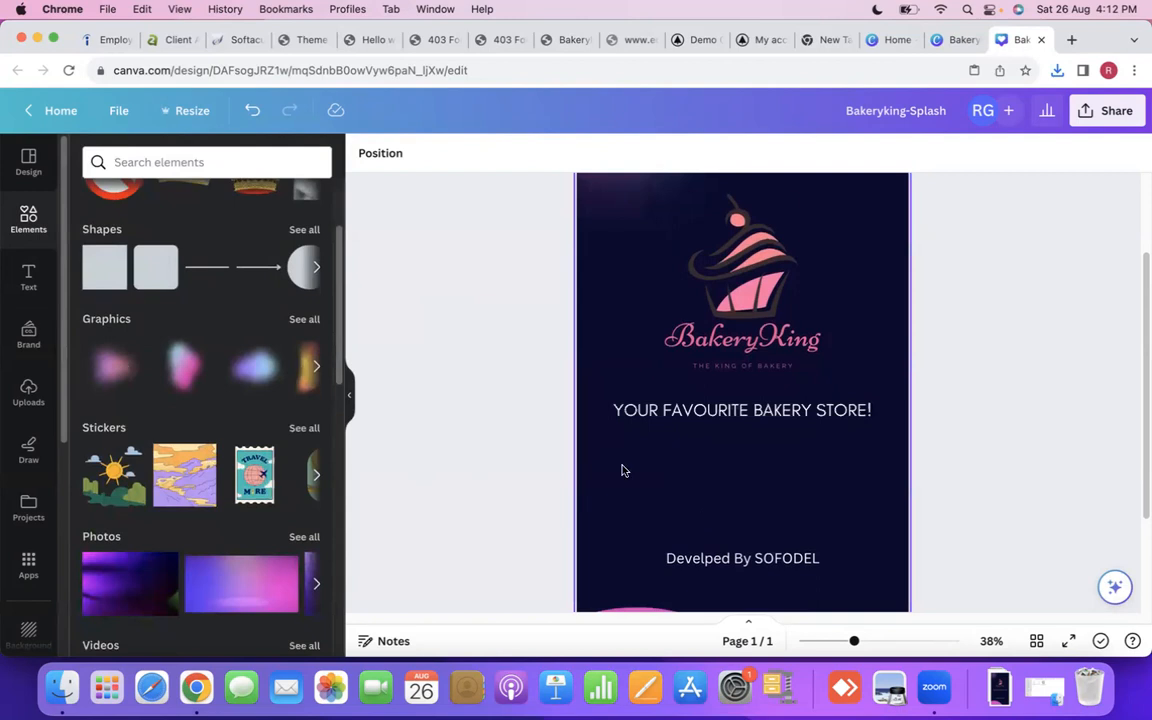
scroll(732, 490, "up", 3)
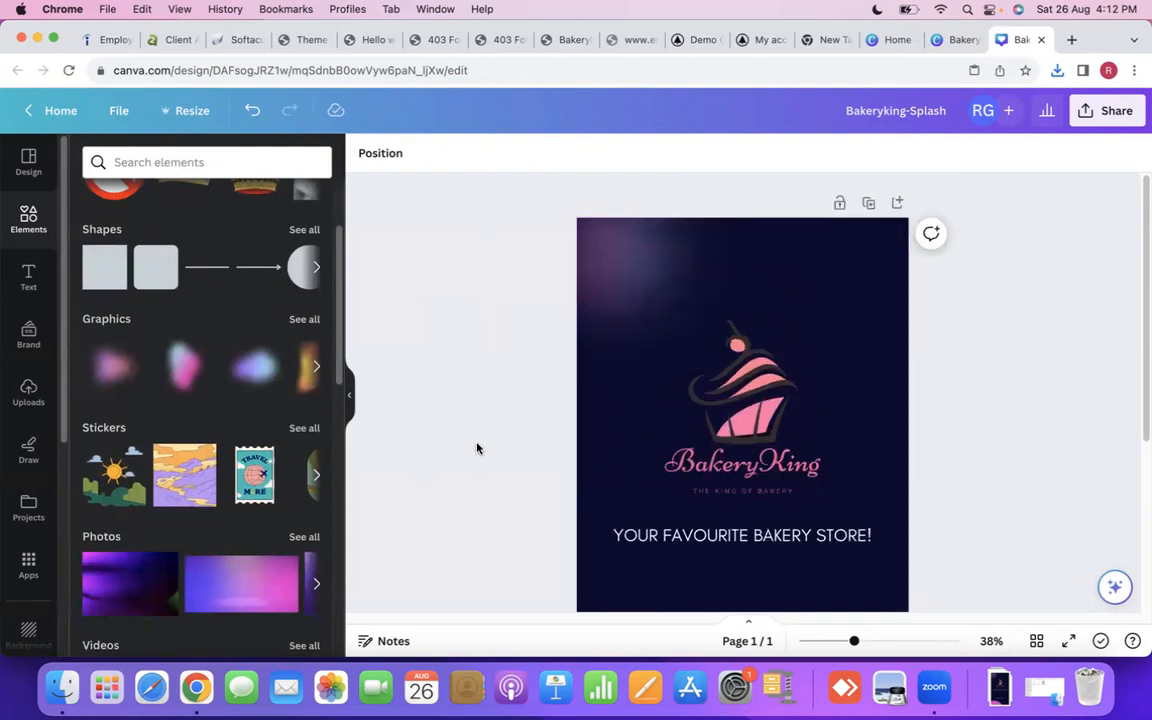
scroll(470, 428, "down", 3)
scroll(470, 428, "up", 3)
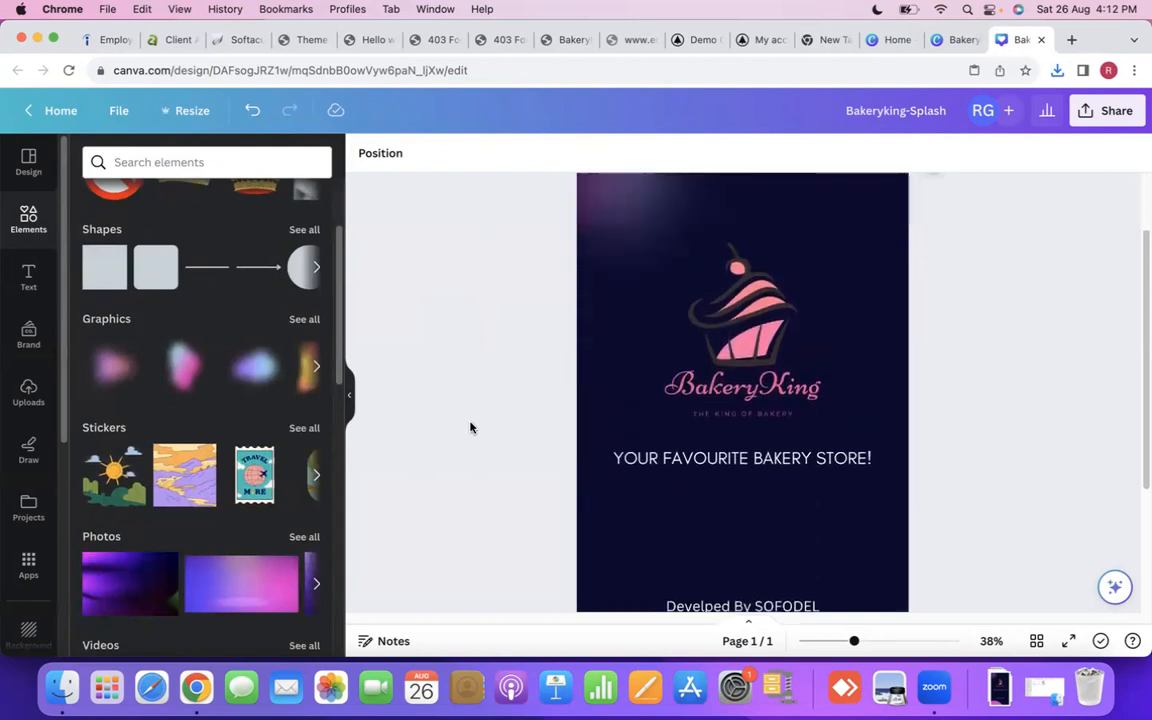